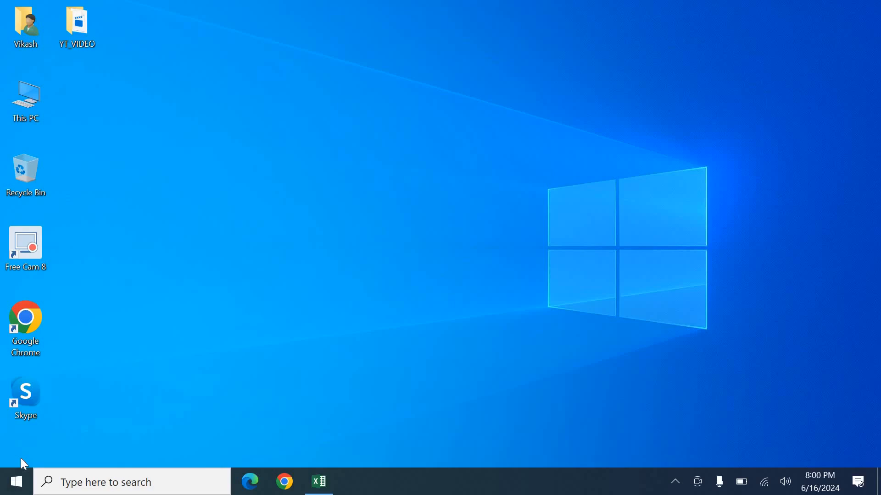
Switch to the open Excel workbook and enter "AUTOMATION PURPOSE!" in cell A3 of the INFO sheet
left_click(319, 488)
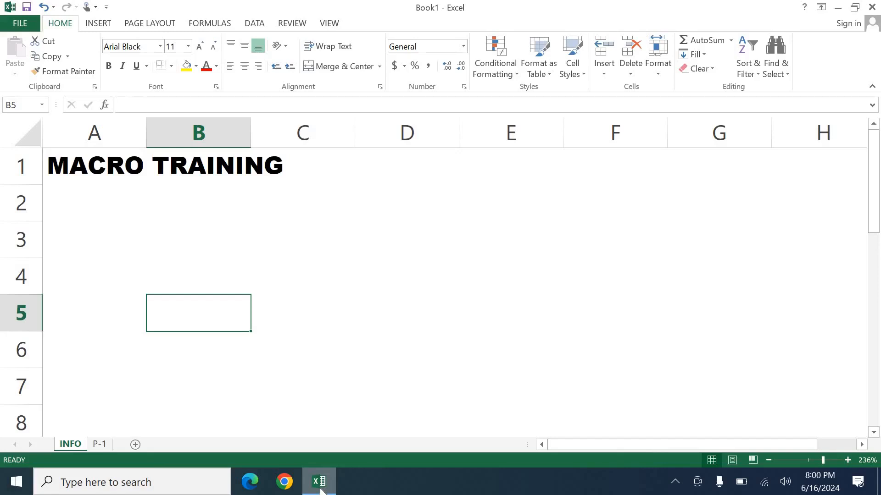
key("Up")
key("Up")
key("Up")
key("Left")
key("Down")
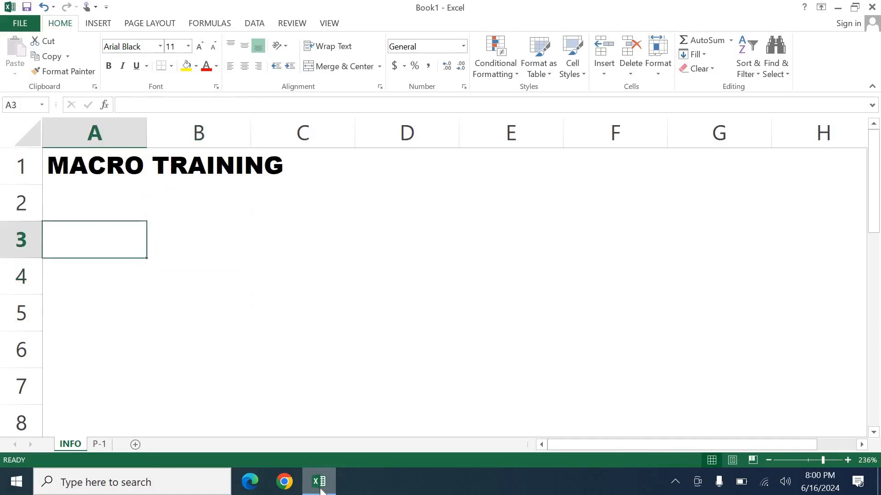
type("AUTO")
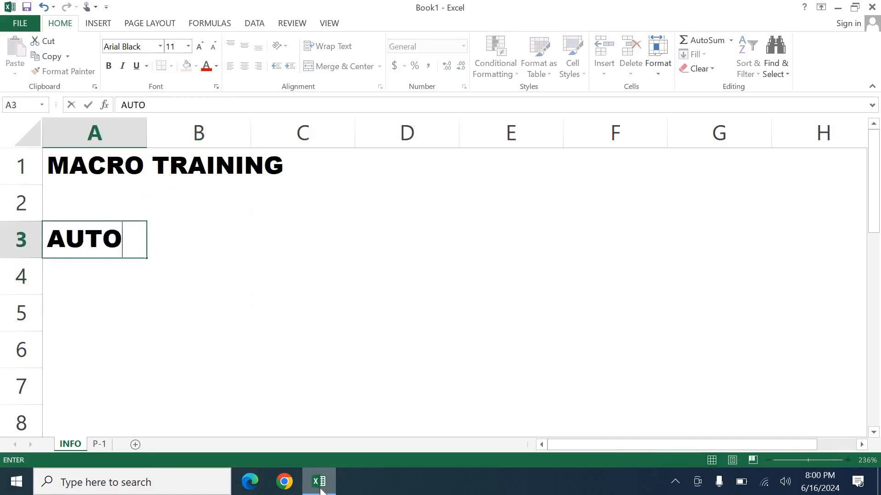
type("MATION PURPOSE!")
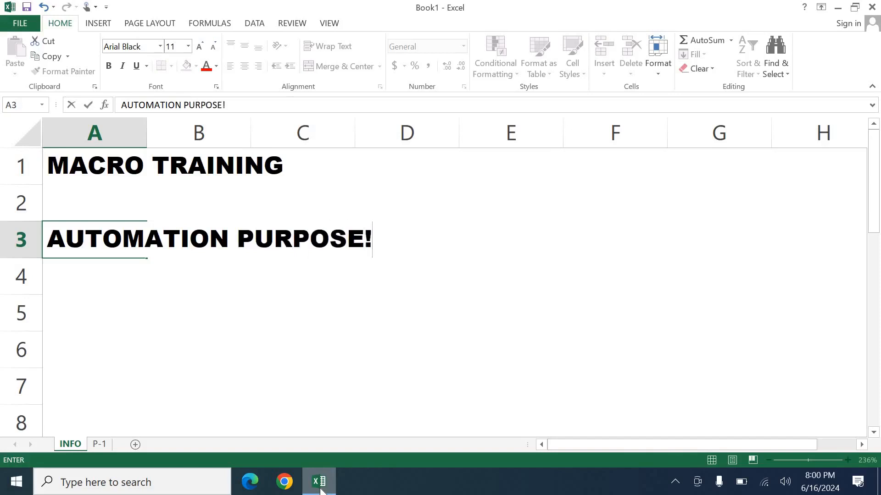
key("Return")
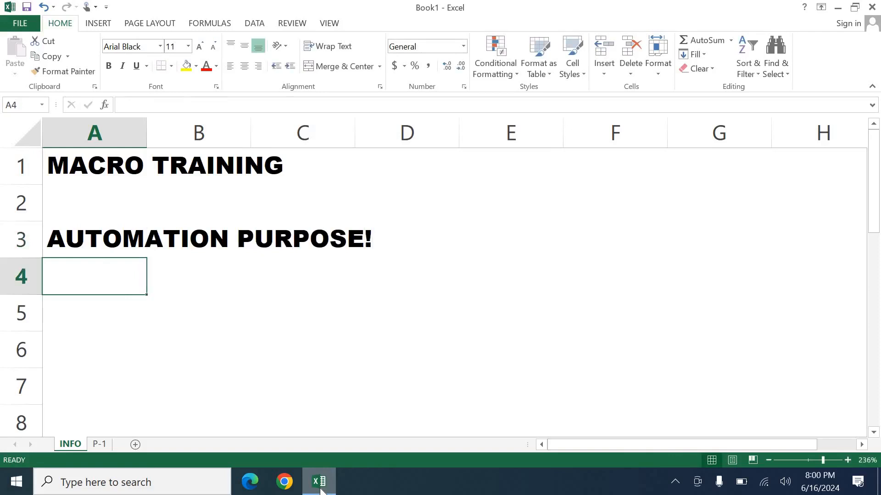
Enter "REPEATED TASK!" in cell A4
type("REPA")
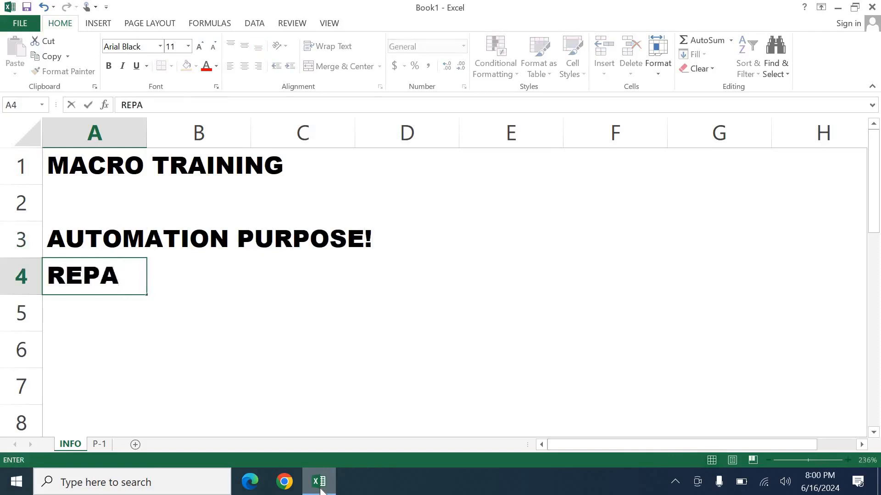
key("BackSpace")
type("EATED")
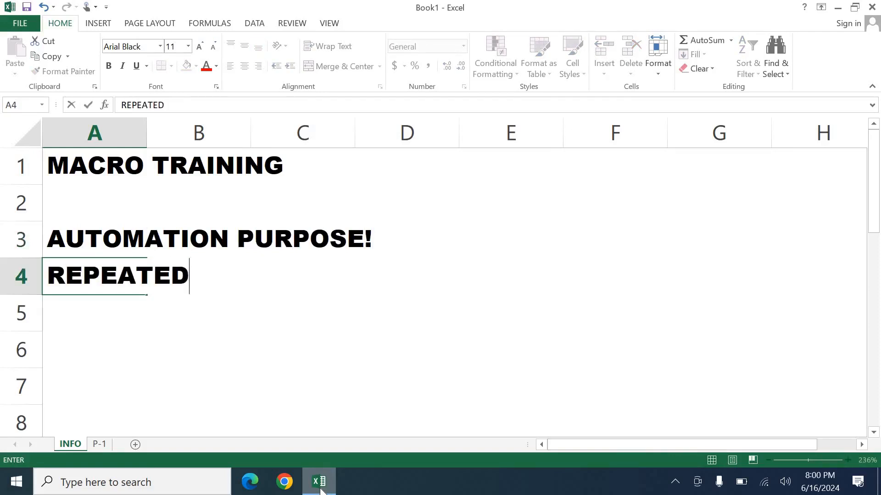
type(" TASK!")
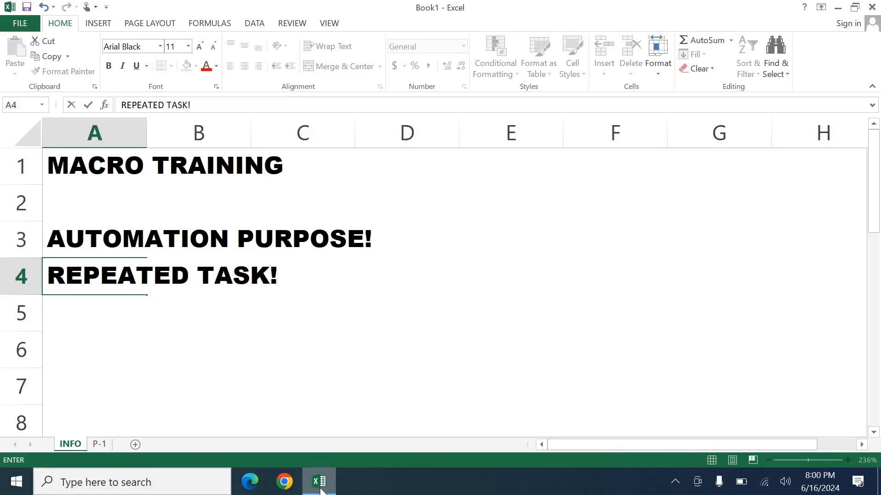
key("Return")
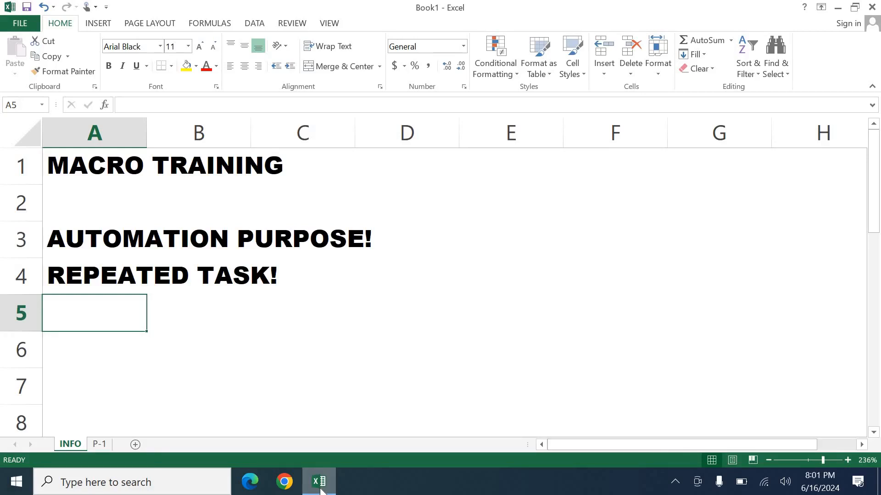
Enter the note "STEP DEVELOPER TAB ACTIVATE!" in cell A6
left_click(818, 459)
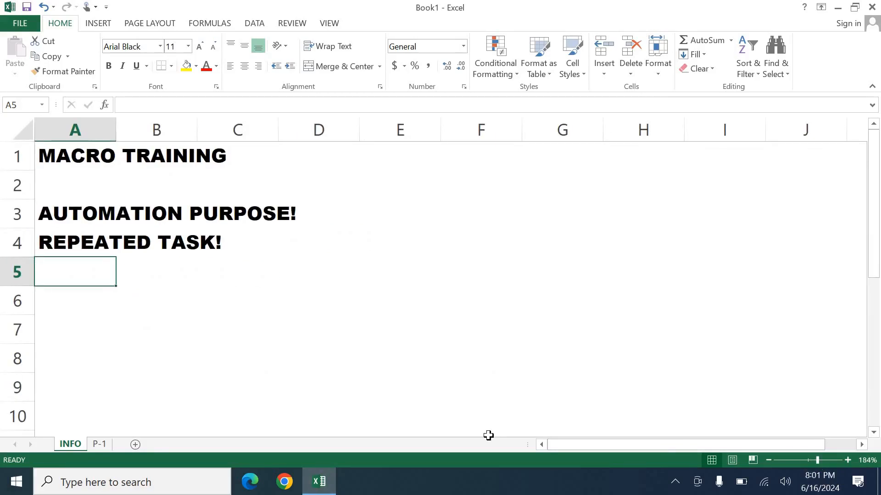
key("Down")
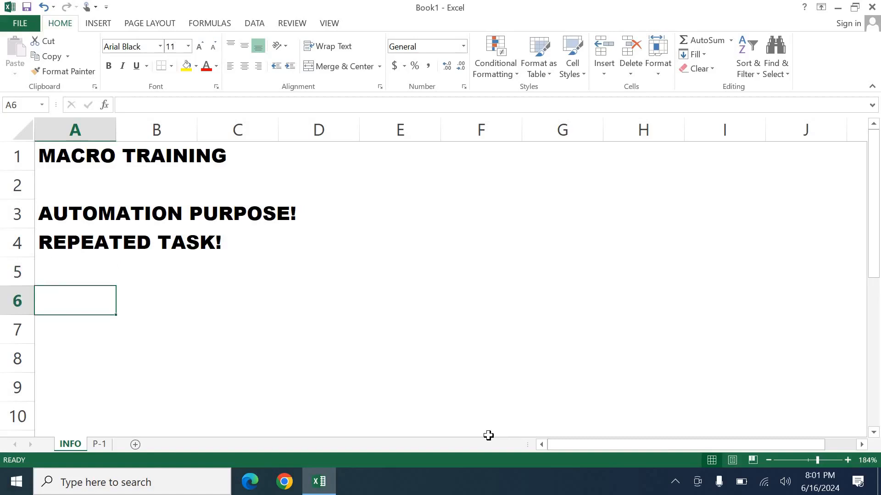
type("STEP")
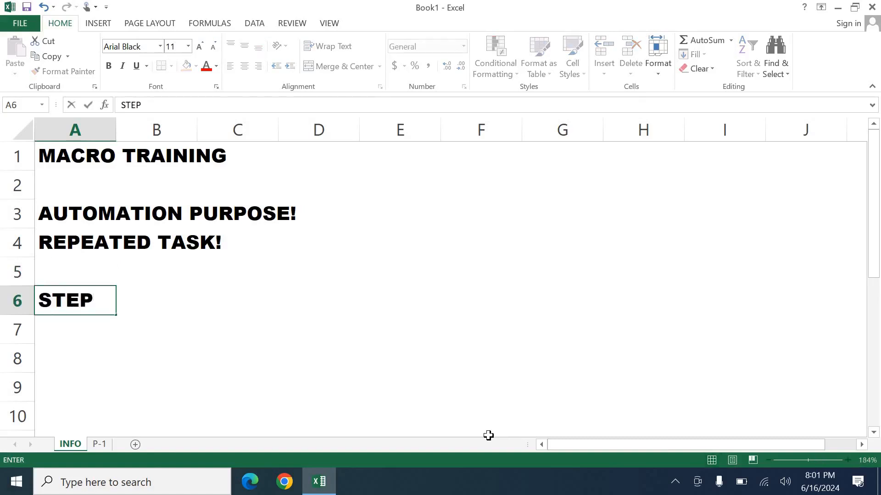
type("1")
key("BackSpace")
type("DEVELOPER")
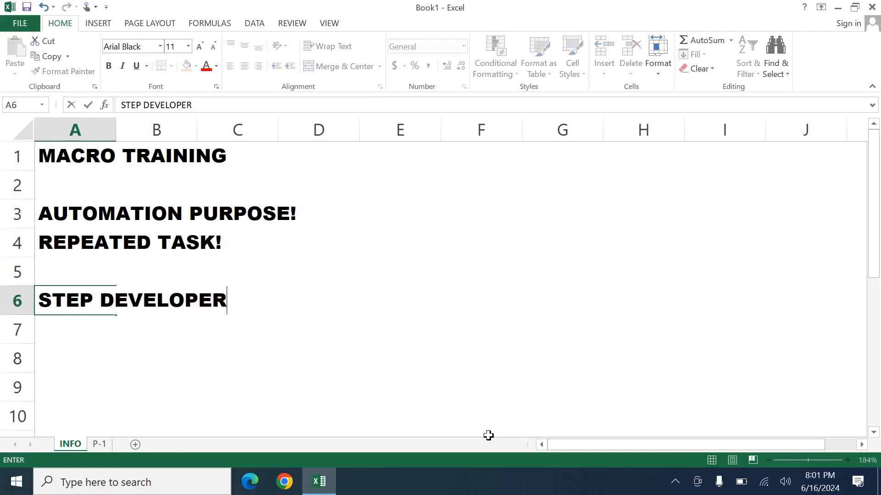
type(" TAB ACT")
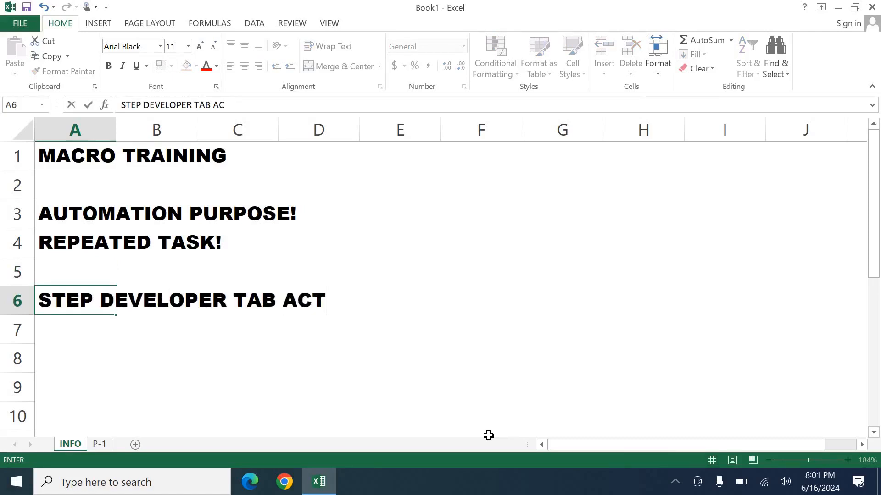
type("IVATE!")
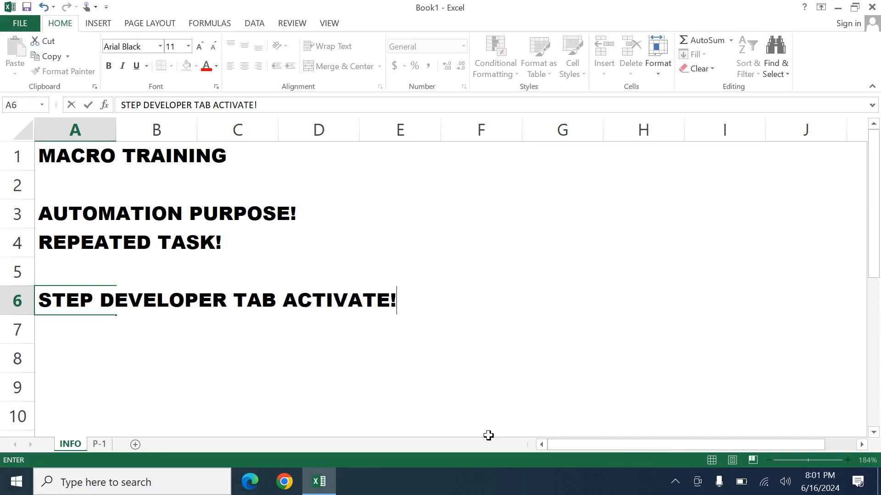
key("Return")
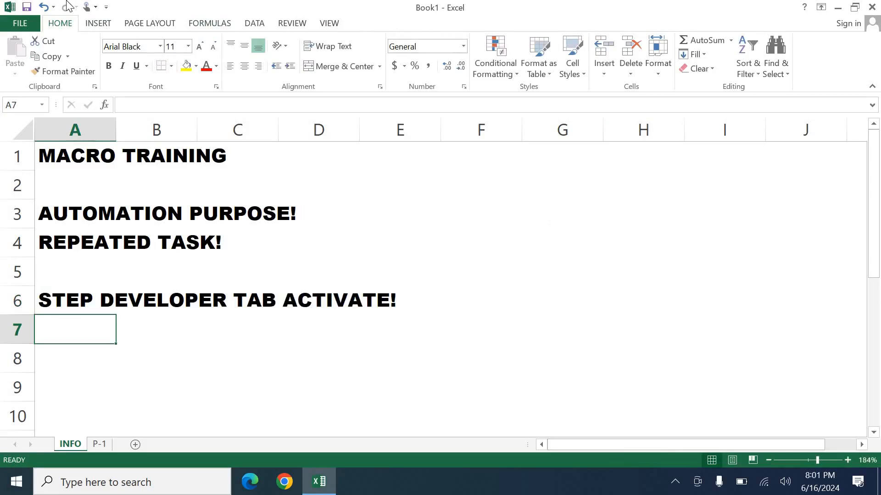
Enable Developer among the ribbon's main tabs in the Excel options and display its commands
left_click(32, 24)
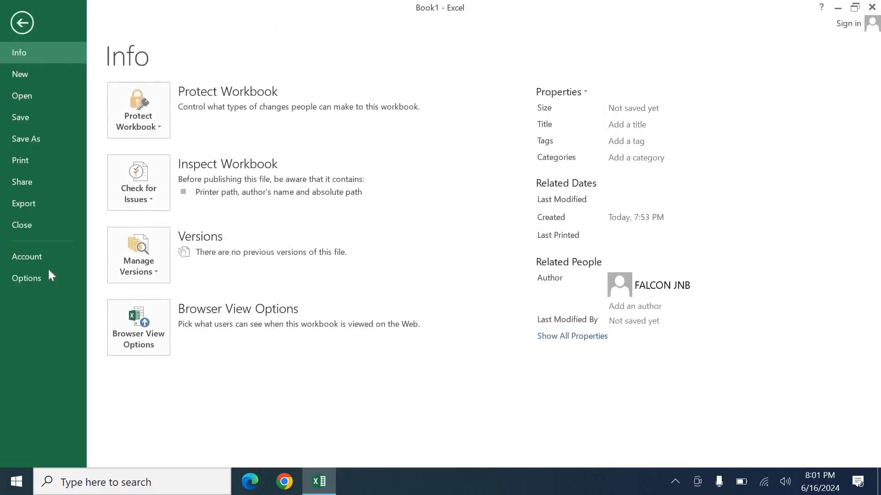
key("Escape")
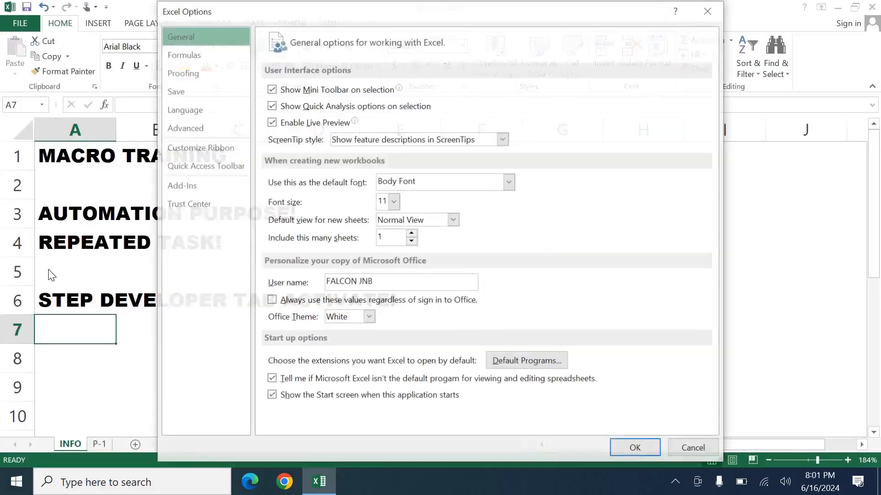
left_click(210, 153)
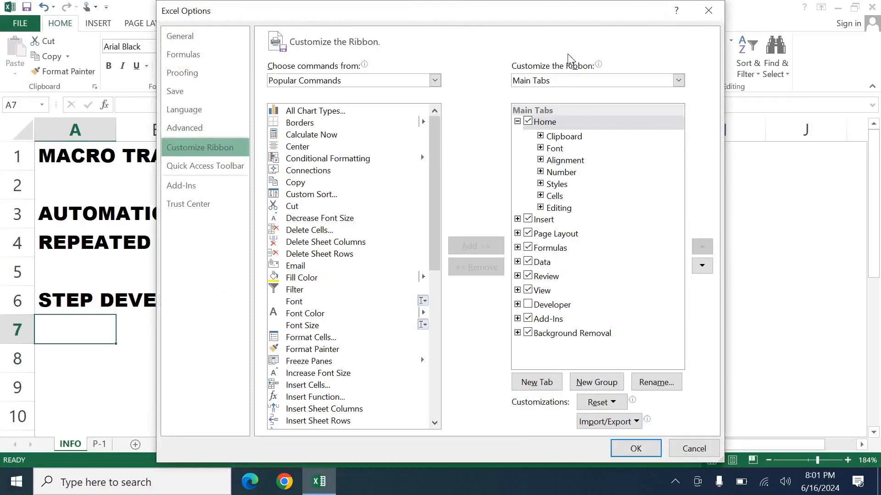
left_click(531, 304)
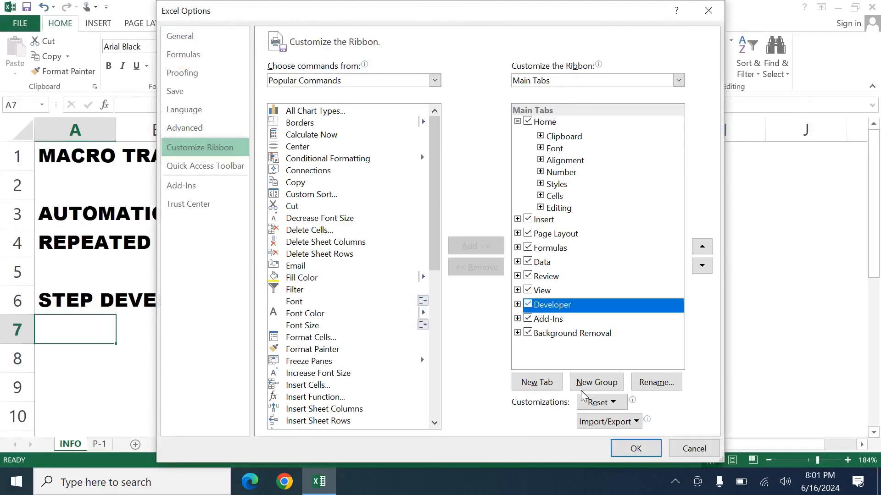
left_click(634, 450)
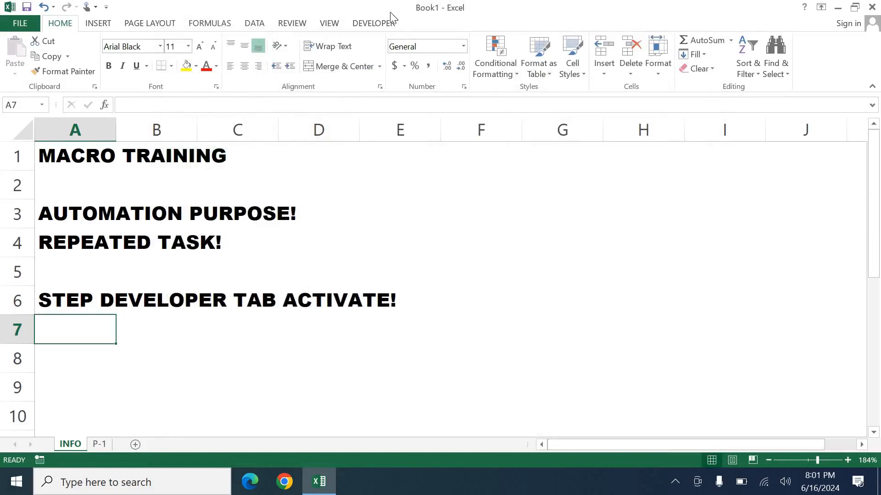
left_click(385, 24)
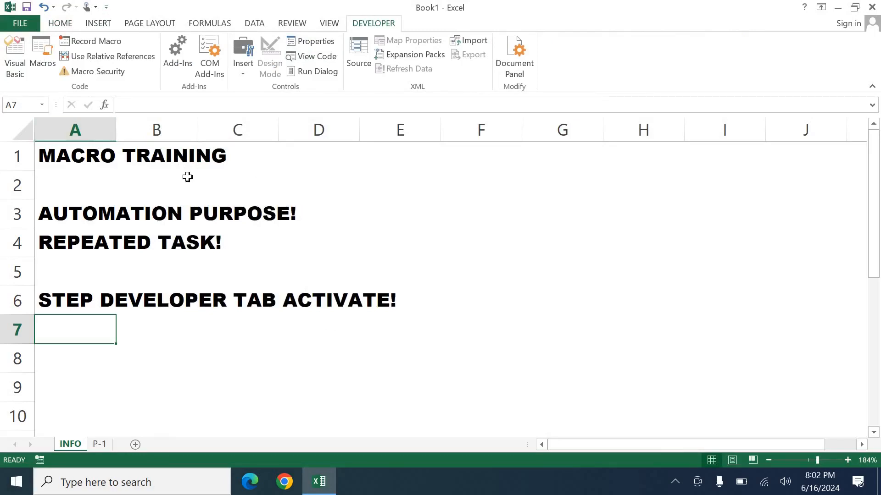
Enter the Office version list "2003,2007,2010,2013,2016,2019,2021, MS OFFICE 365" in cell E2
key("Up")
key("Up")
key("Right")
key("Right")
key("Right")
key("Right")
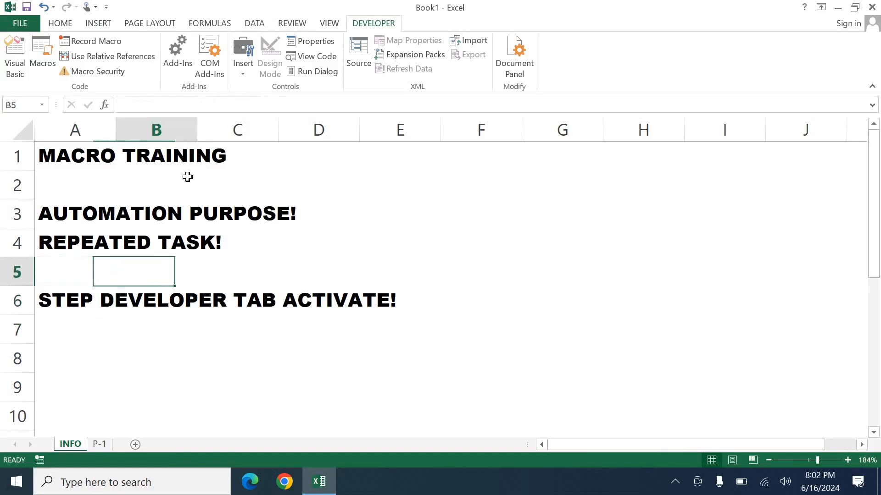
key("Up")
key("Up")
key("Up")
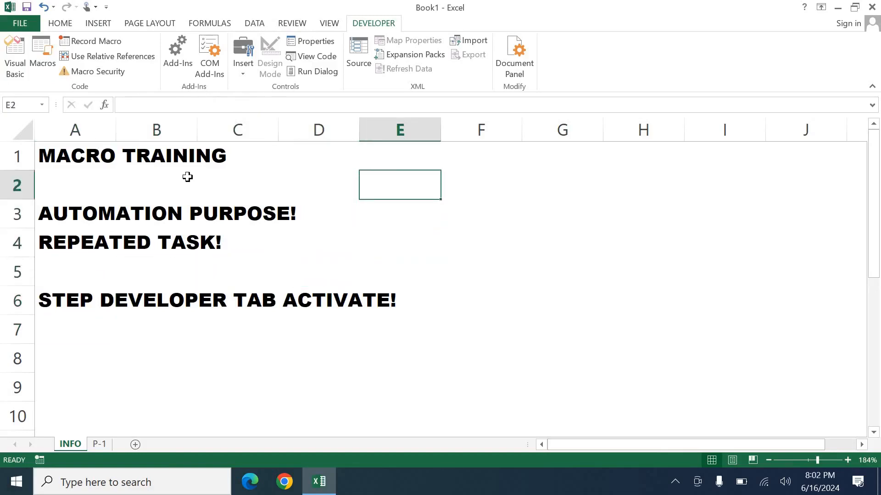
type("2002")
key("BackSpace")
type("3")
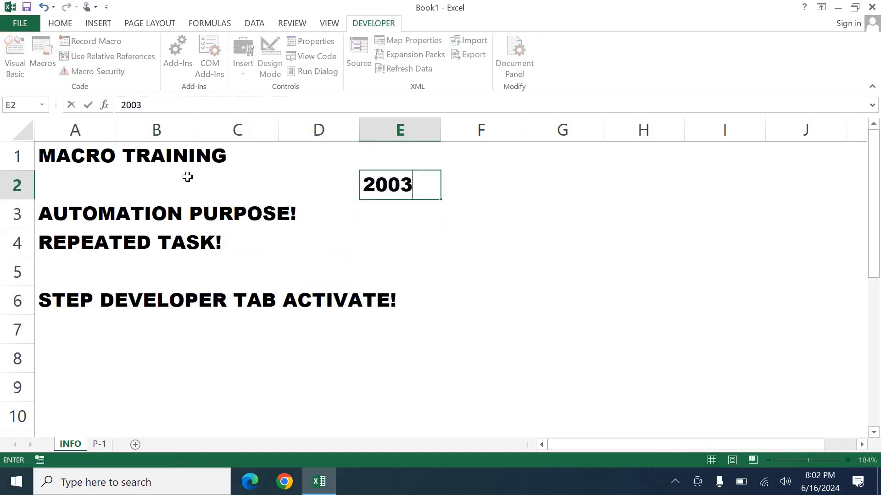
type(",2007,")
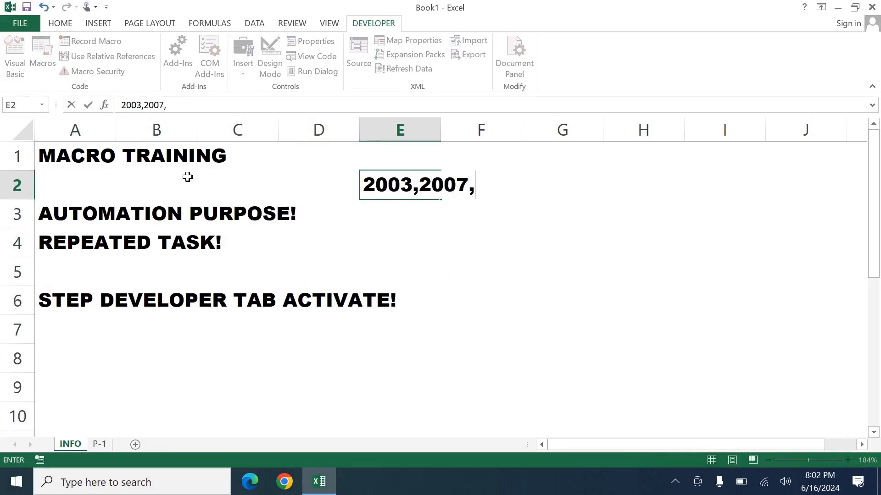
type("2010")
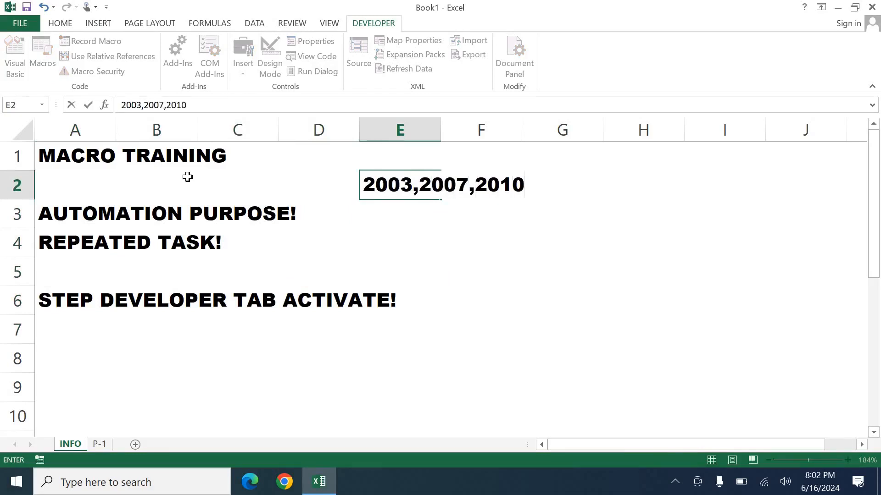
type(",2013")
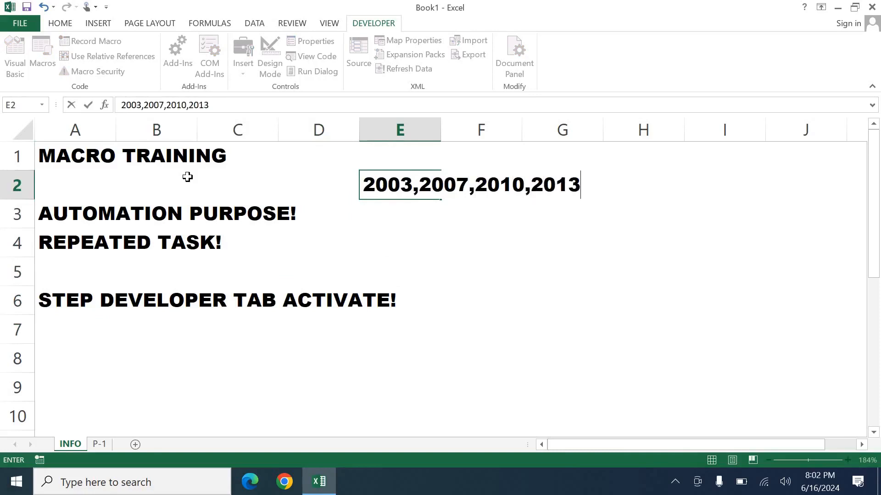
type(",201")
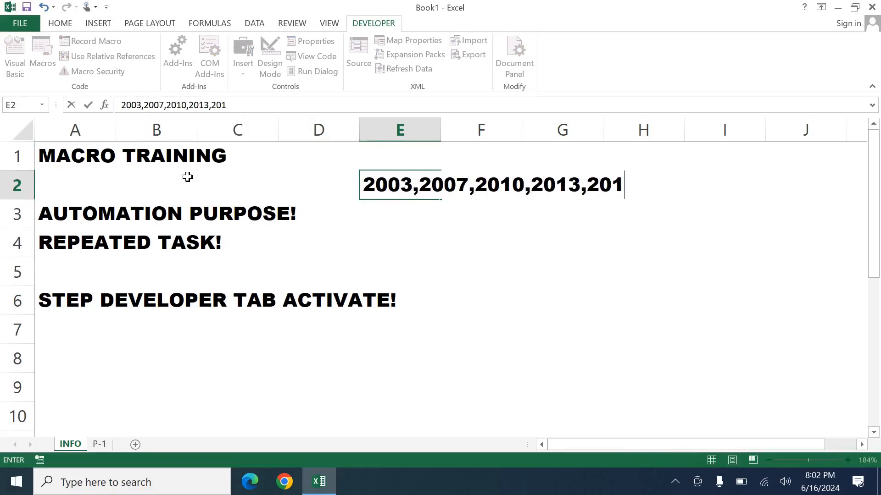
type("6,2")
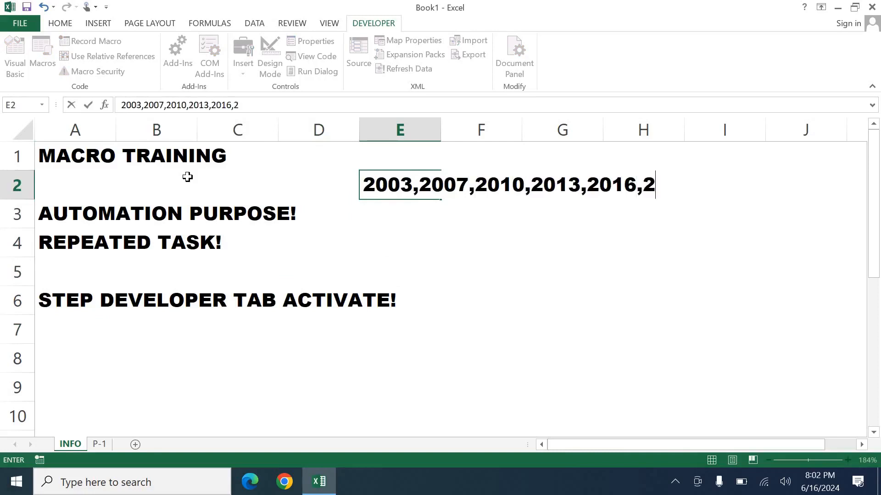
type("019,2")
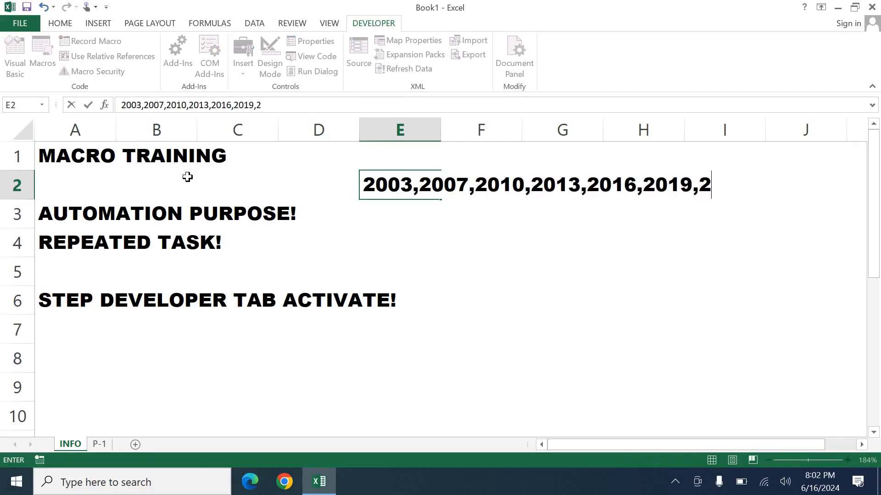
type("021,")
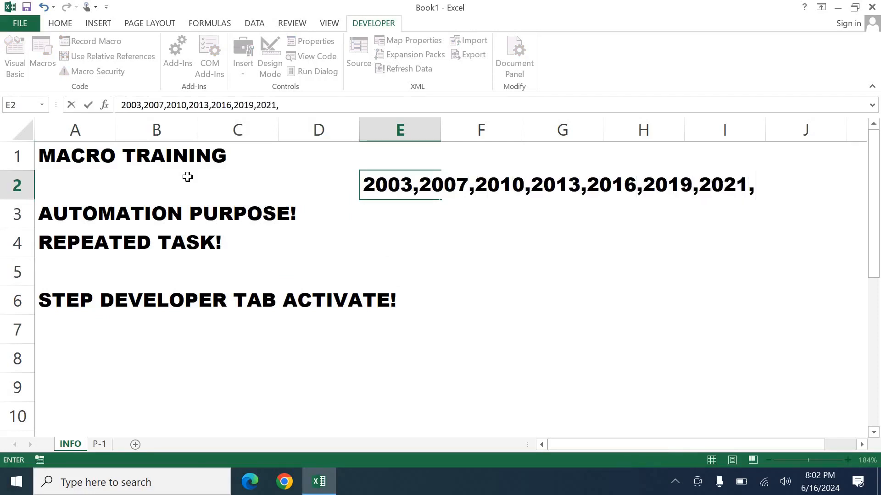
type(" MS OF")
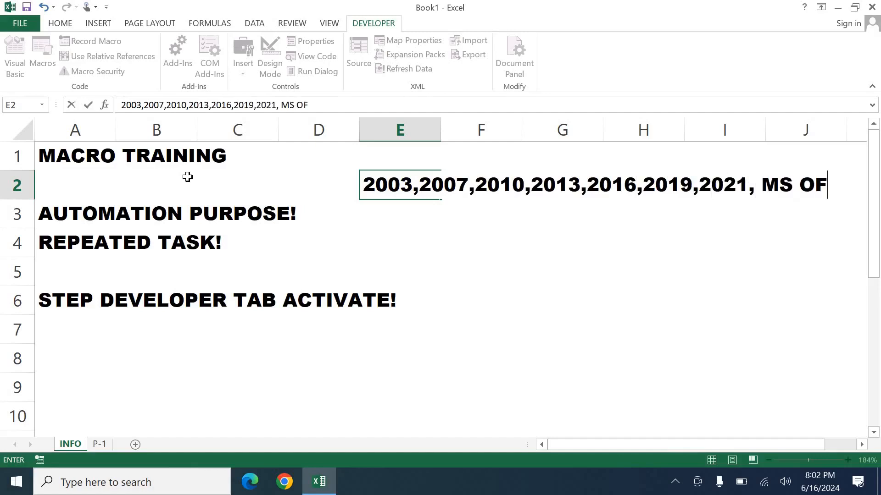
type("FICE ")
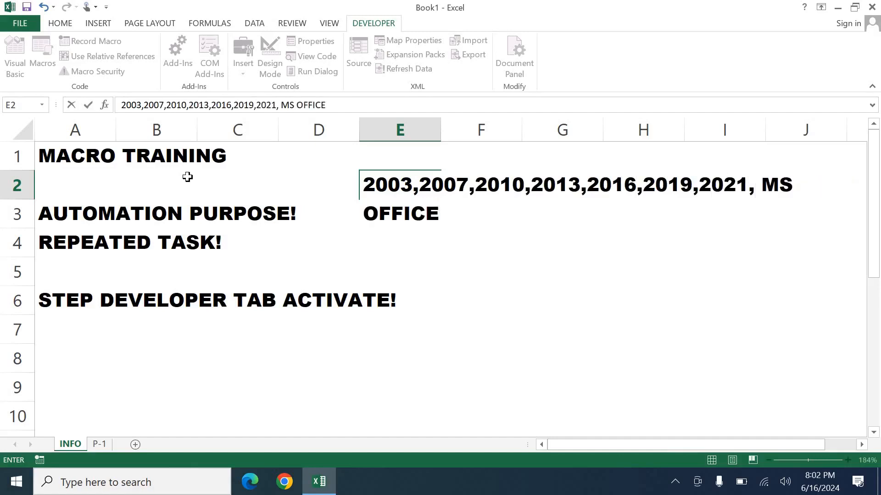
type("365")
key("Return")
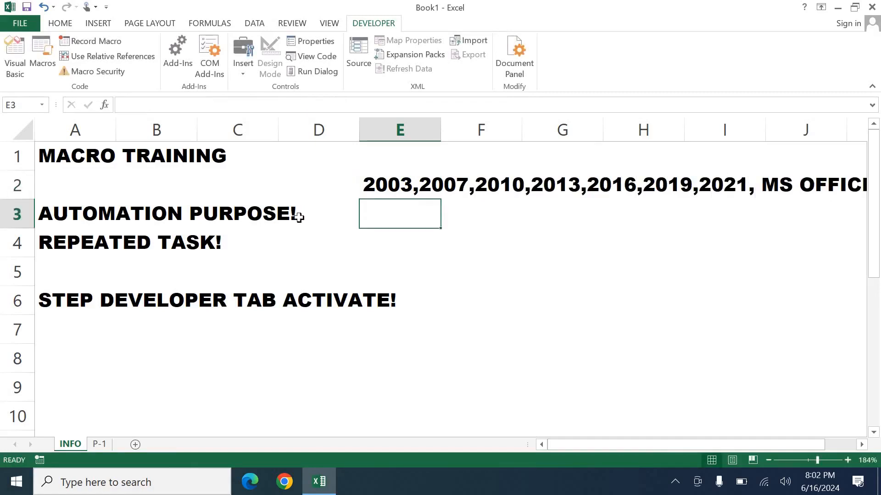
Enter the note "FIRST MACRO RECORD" in cell A8
left_click(812, 460)
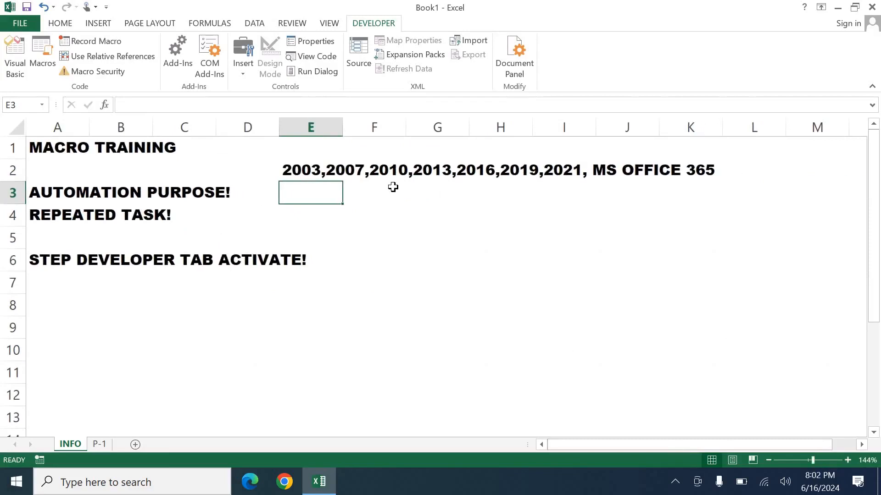
left_click(60, 22)
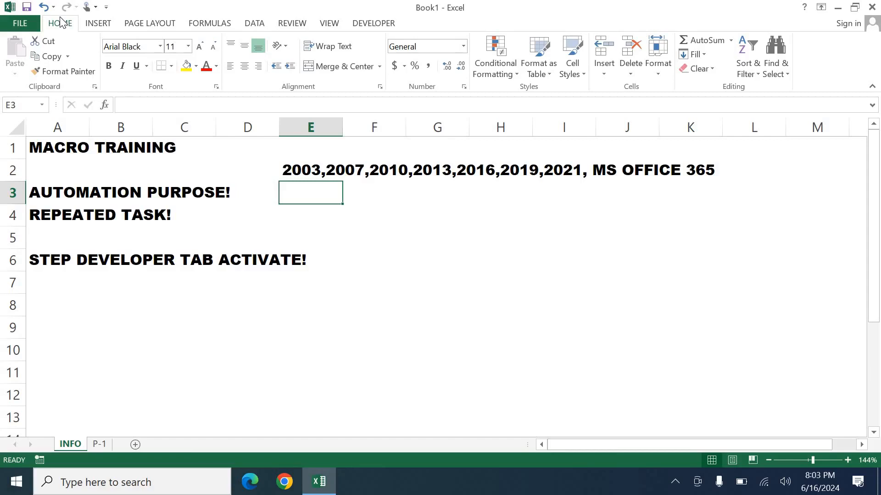
key("Left")
key("Left")
key("Left")
key("Down")
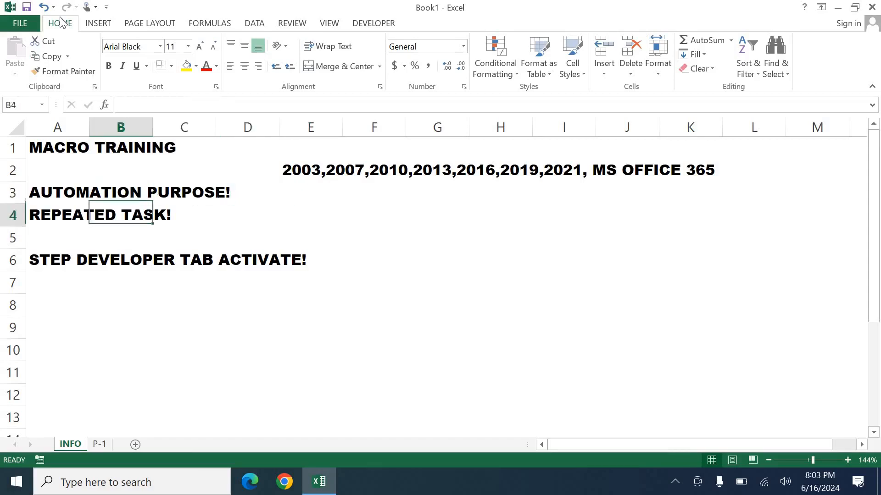
key("Down")
key("Down")
key("Down")
key("Left")
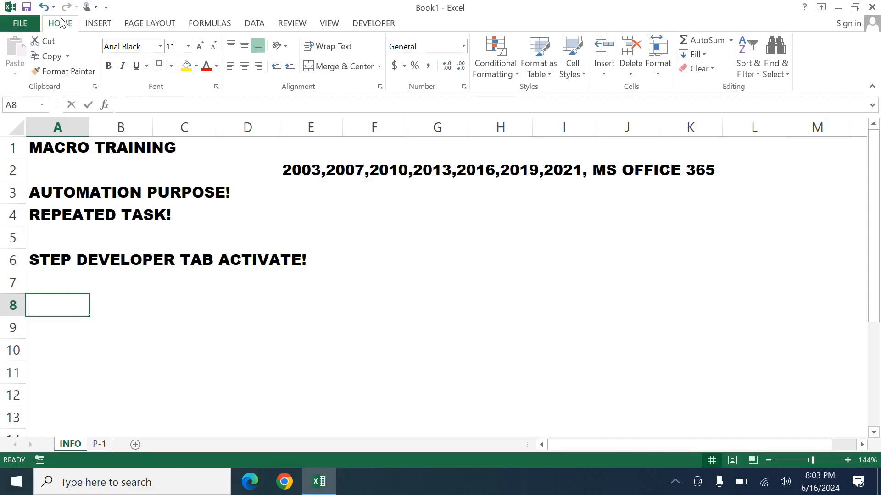
type("FIRST MACTO")
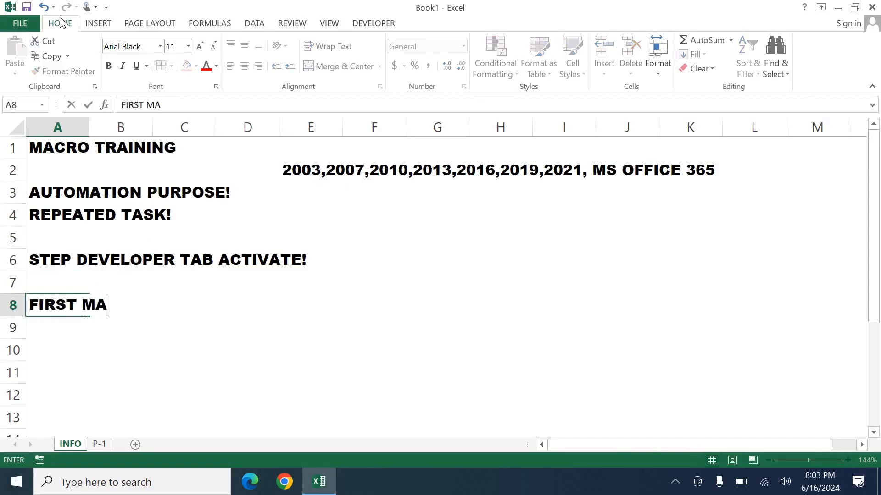
key("BackSpace")
key("BackSpace")
type("RO RECORD")
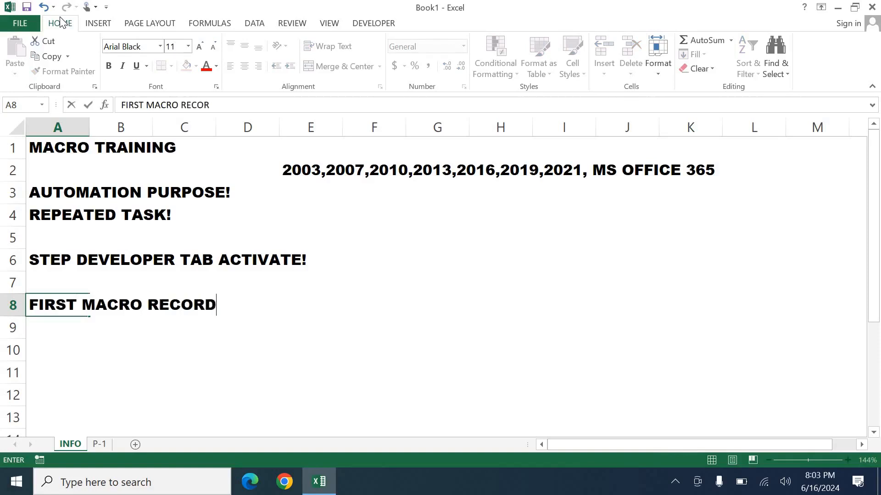
key("Return")
Enter the note "RUN THE MACRO" in cell A9
type("RIN T")
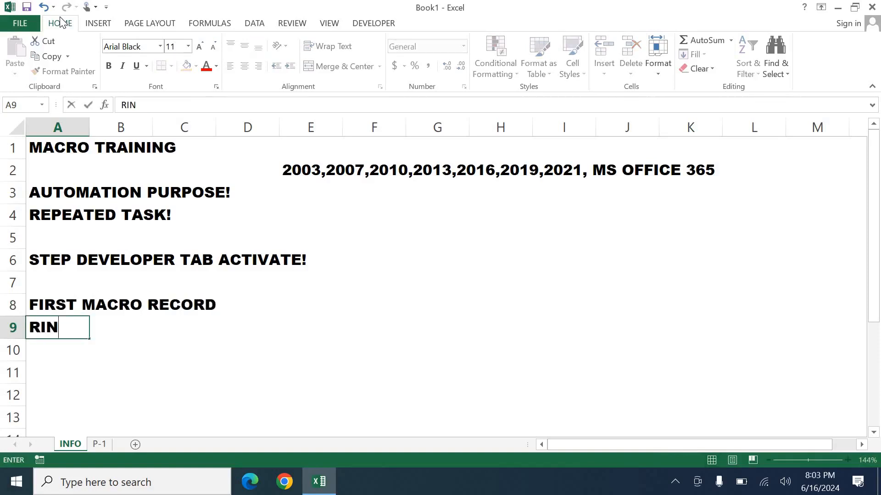
key("BackSpace")
key("BackSpace")
key("BackSpace")
key("BackSpace")
type("UN THE MACTO")
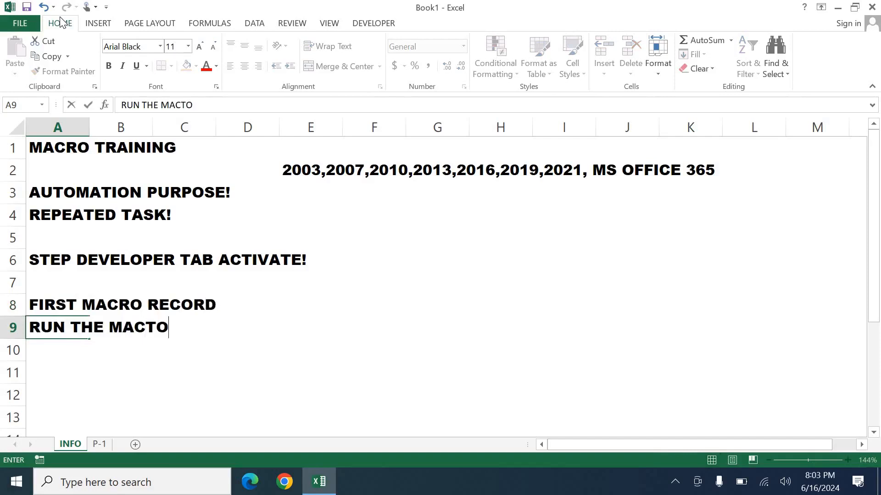
key("BackSpace")
key("BackSpace")
type("RO")
key("Return")
Enter the note "EDIT THE MACRO" in cell A10
type("EDIT THE MACT")
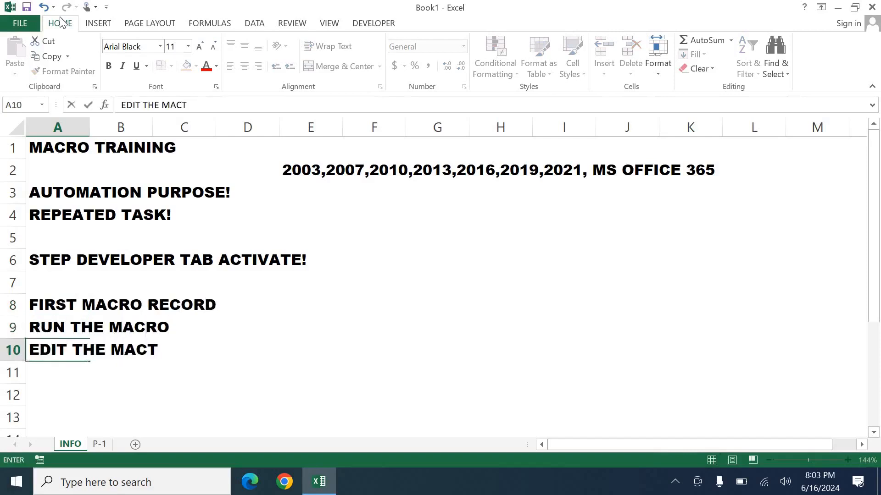
type("R")
key("BackSpace")
key("BackSpace")
type("RO")
key("Return")
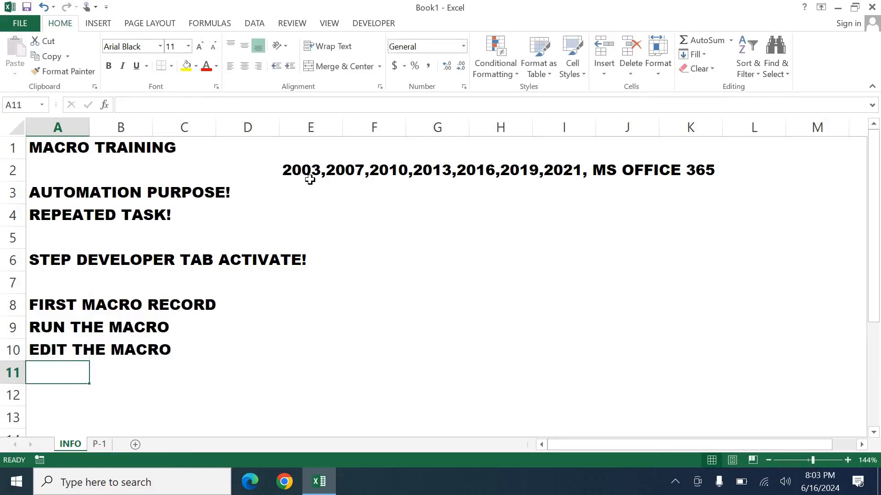
Enter the naming rule "MACRO NAME SHOULD BE START WITH TEXT ONLY" in cell F8
left_click(397, 301)
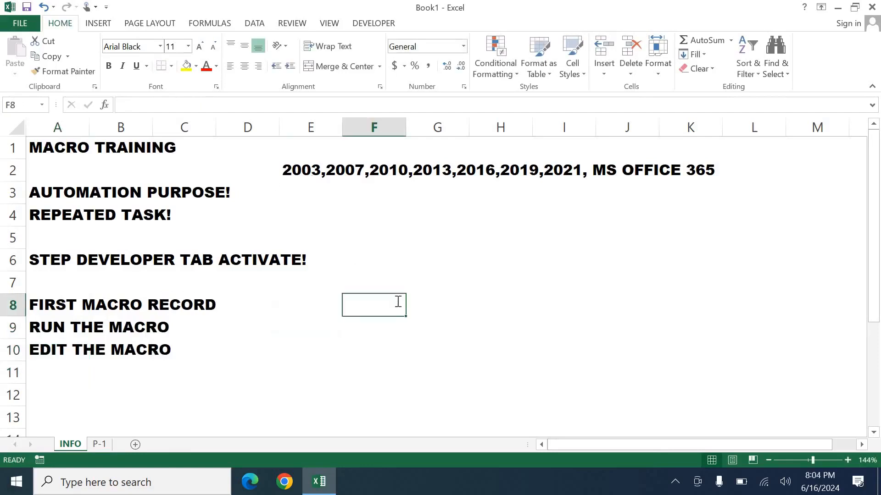
type("MACRO BAME")
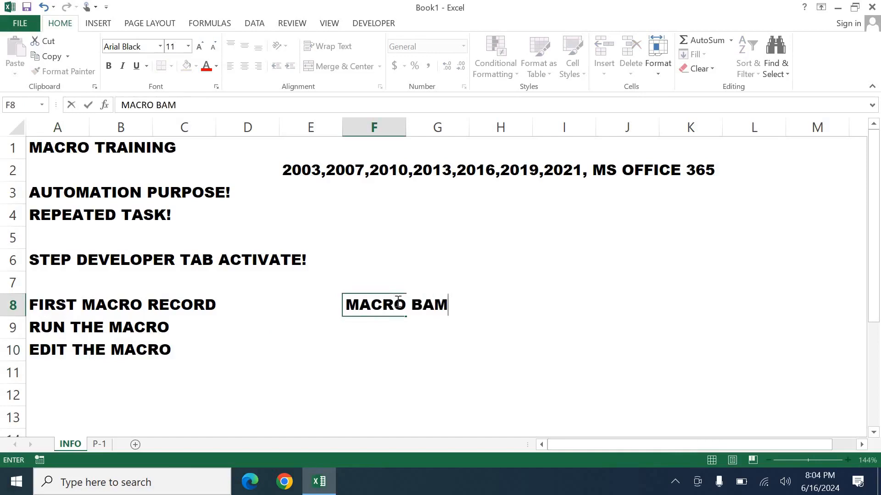
key("BackSpace")
key("BackSpace")
key("BackSpace")
key("BackSpace")
key("BackSpace")
type("NAME")
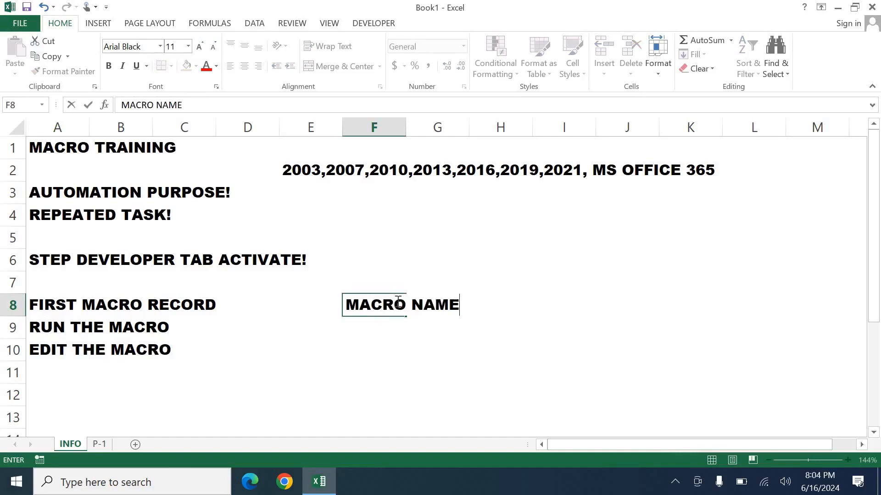
type(" SHOULD BE S")
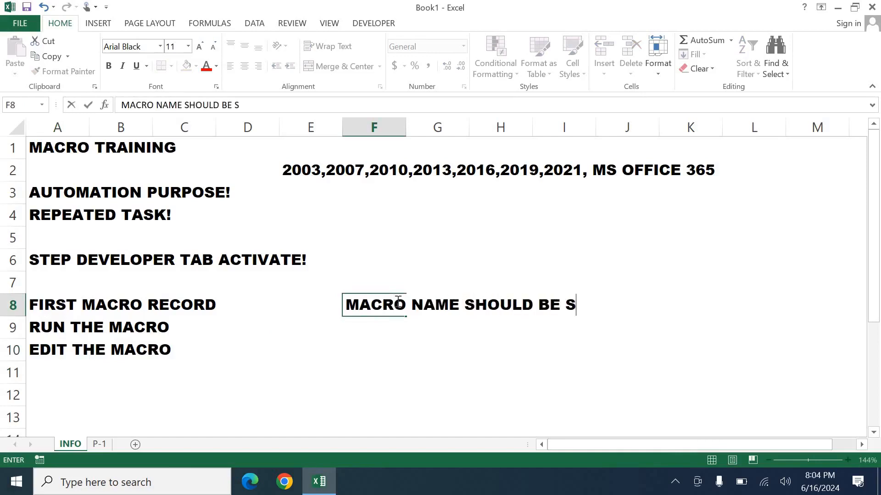
type("TART WITH")
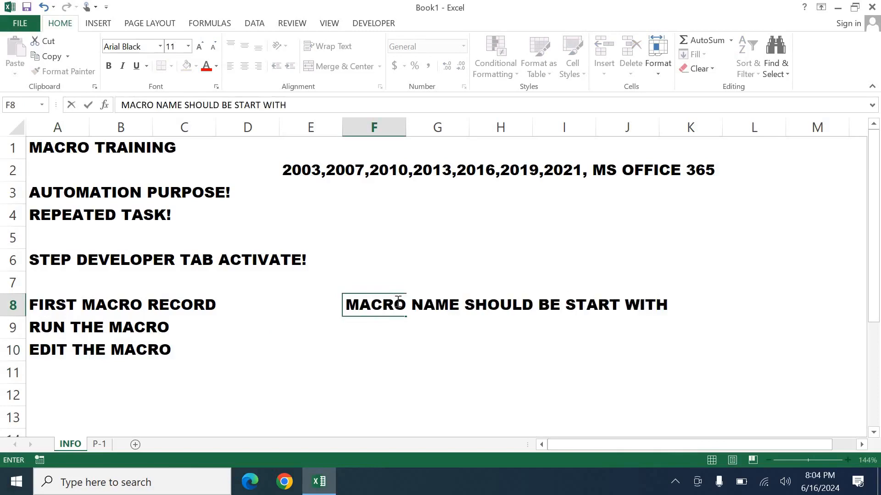
type(" TEXT ONLY")
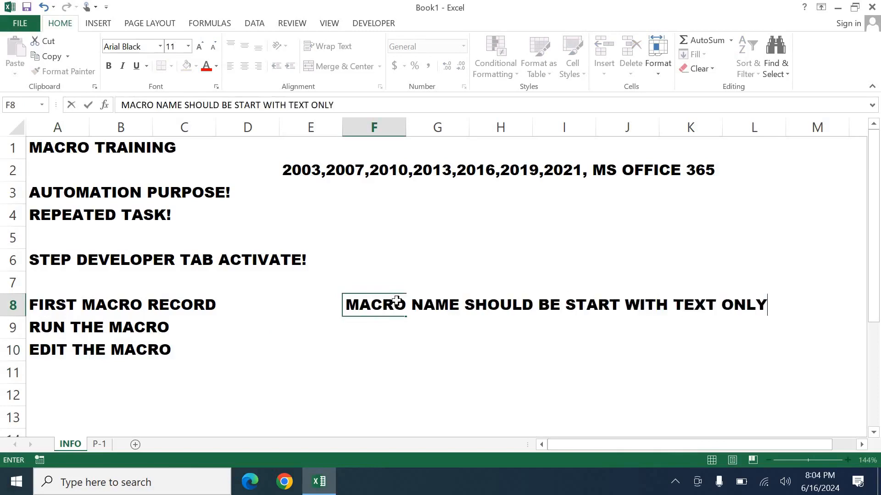
key("Return")
Enter the naming rule "YOU CAN NOT START WITH INCLUDING NUMBER PARTS" in cell F9
type("YOU CAN N")
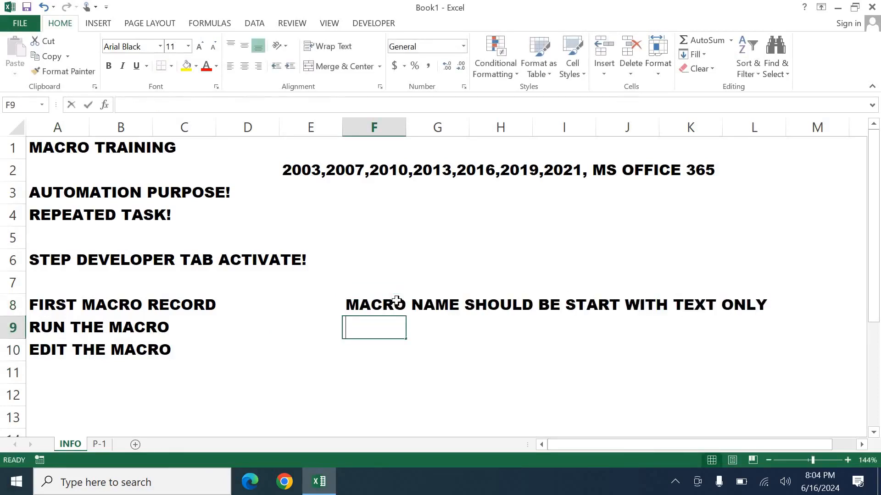
type("OT START THE")
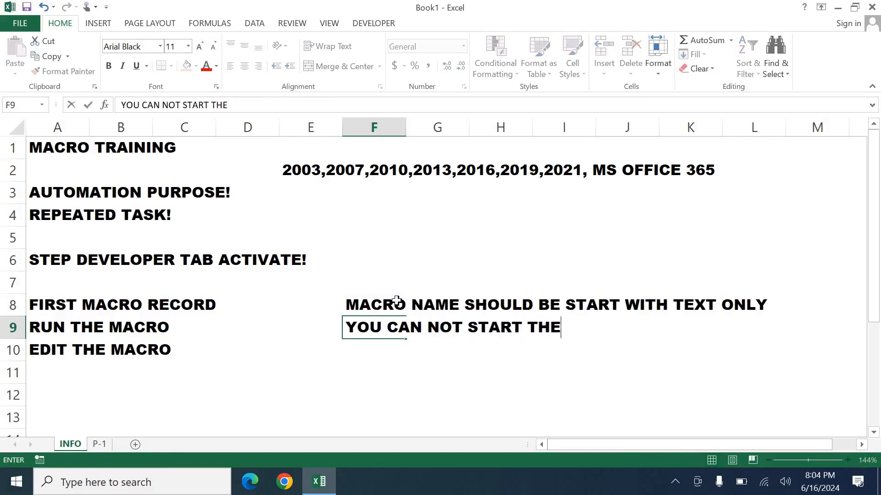
key("BackSpace")
key("BackSpace")
key("BackSpace")
type("WITH INCLUDING ")
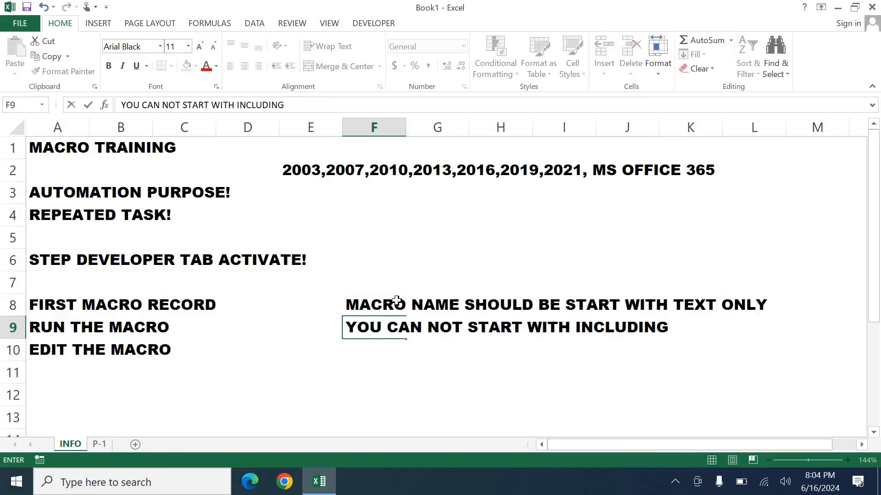
type("NUMBER PARTS")
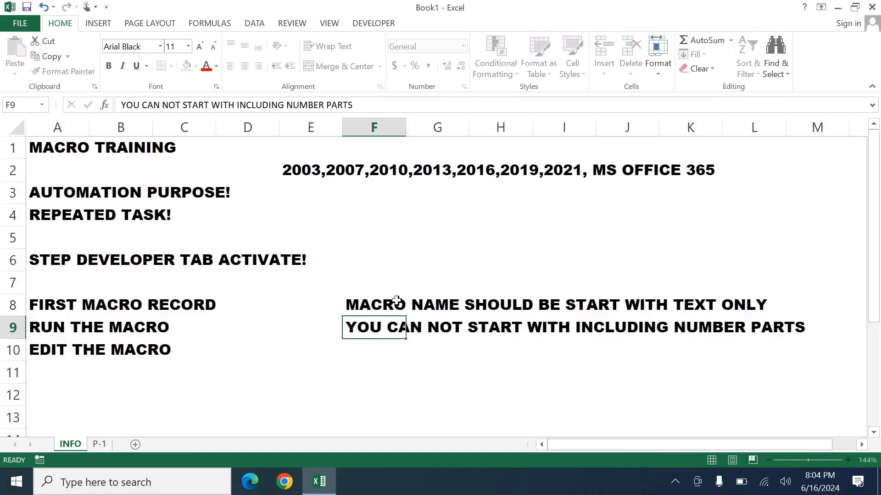
key("Return")
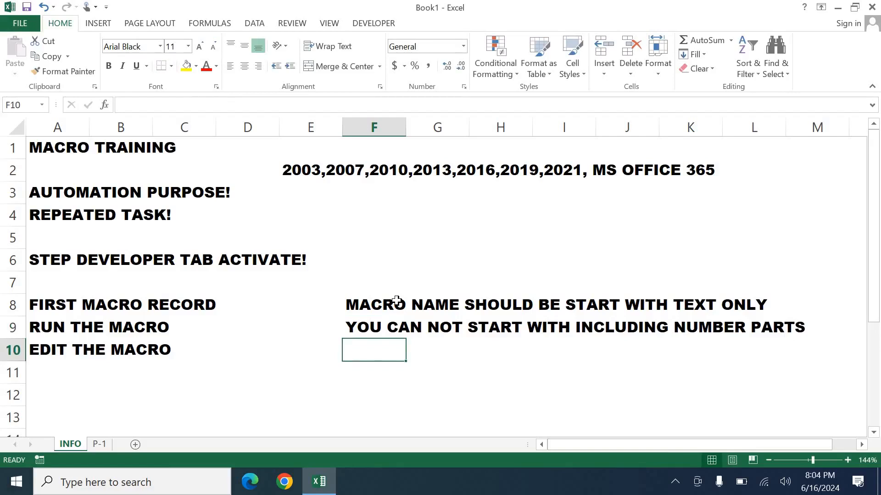
Enter the naming rule "WE CAN NOT USE SPACE" in cell F10
type("WE NE")
key("BackSpace")
key("BackSpace")
type("CA")
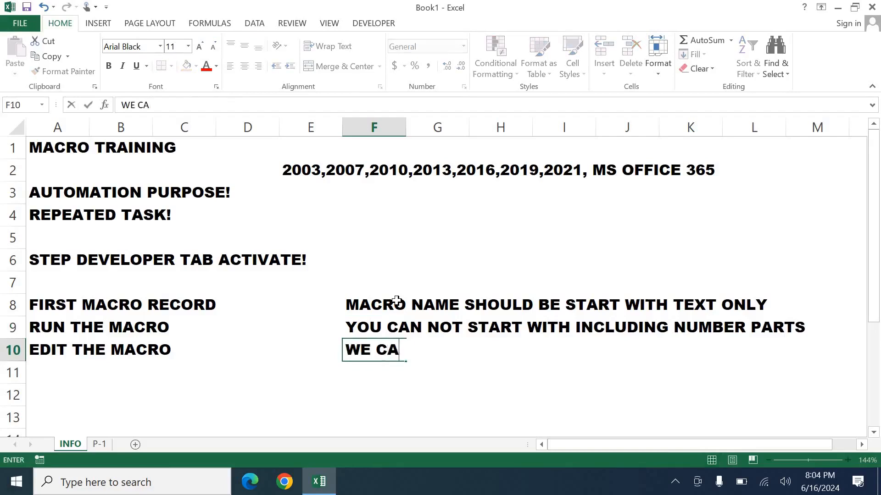
type("N NOT USE")
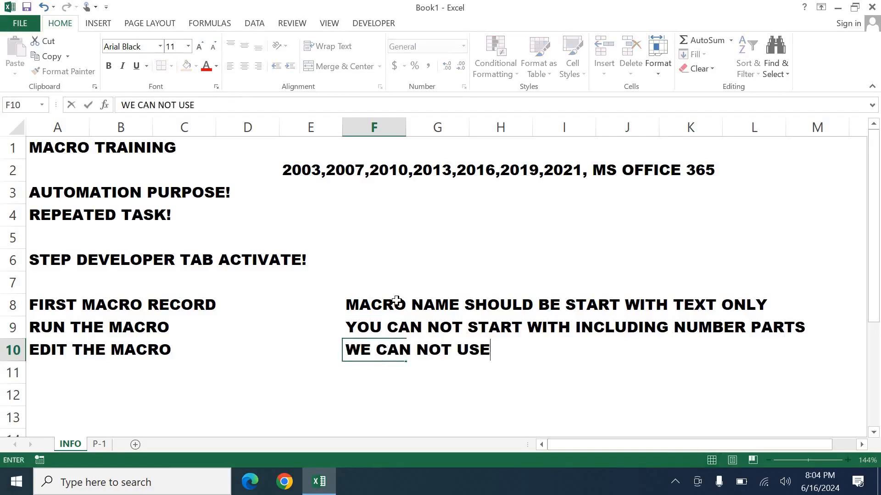
type(" SPACE")
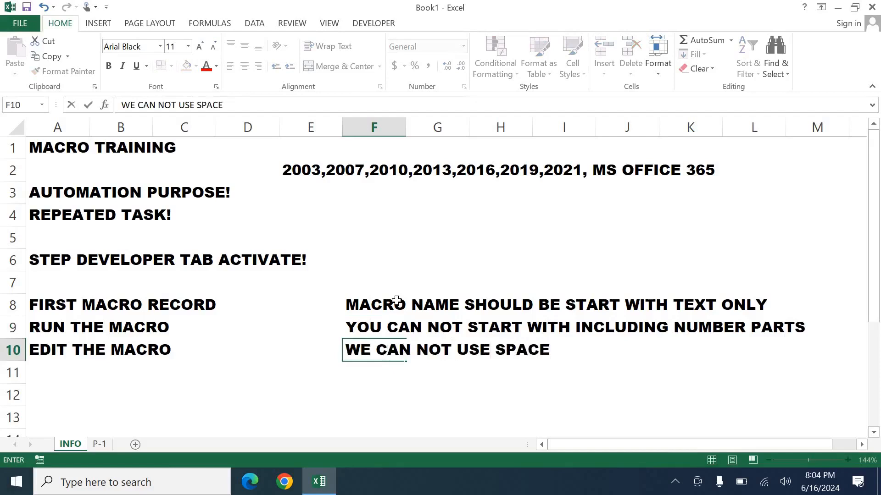
key("Return")
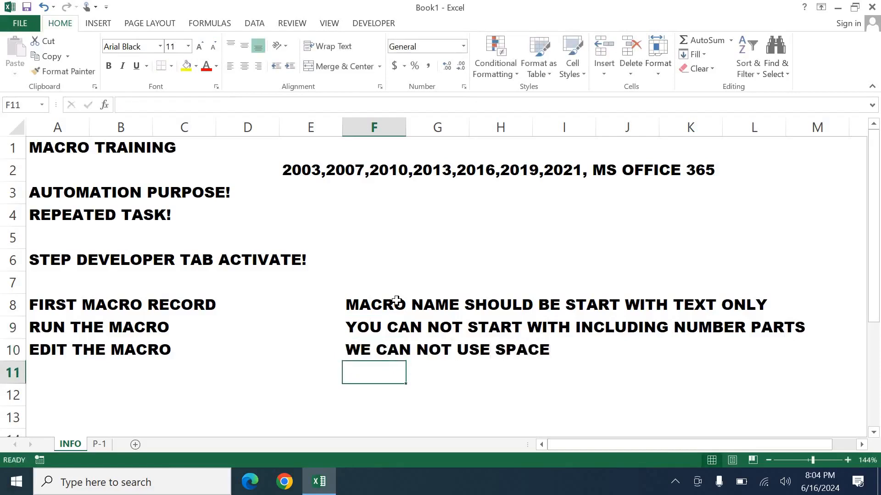
Start setting up a macro recording from cell B1 of sheet P-1 and name the macro FOR_FORMATTING
left_click(99, 444)
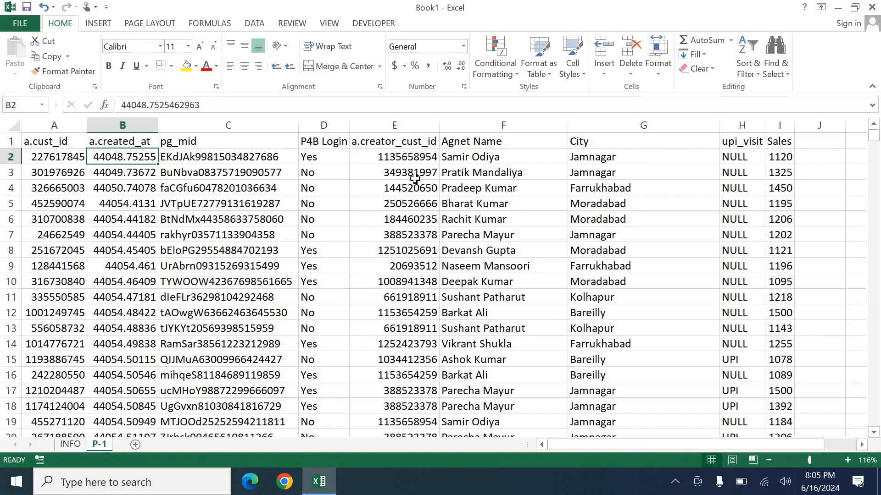
key("Up")
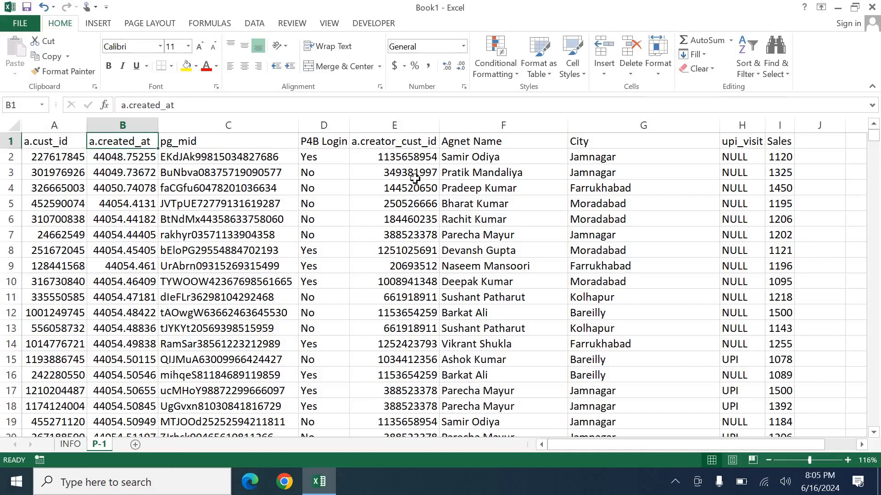
left_click(391, 24)
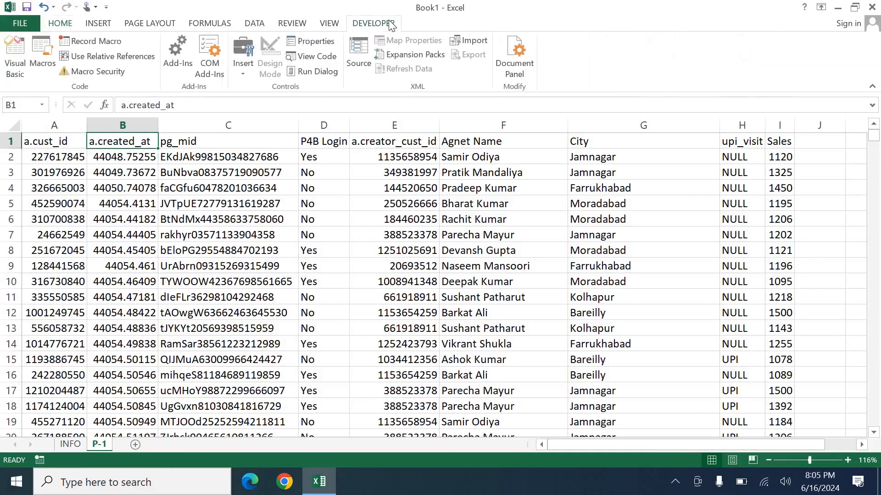
left_click(96, 41)
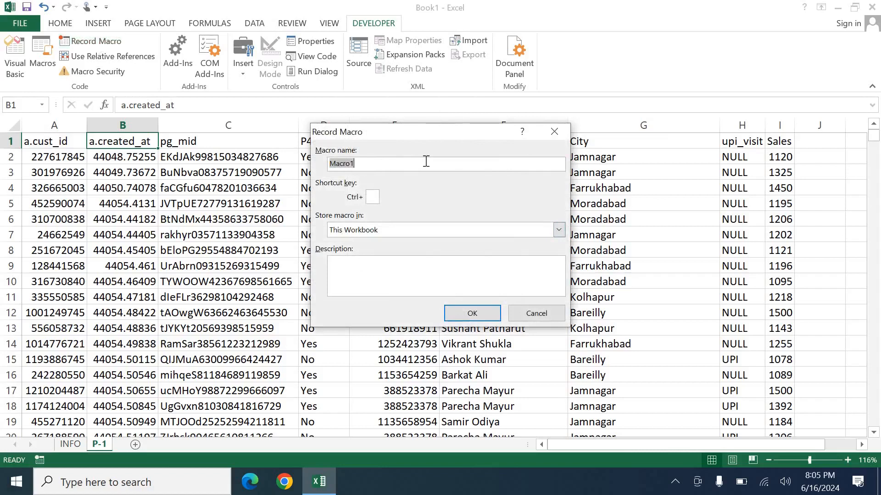
key("BackSpace")
type("FOR_FOM")
key("BackSpace")
type("RMATTING")
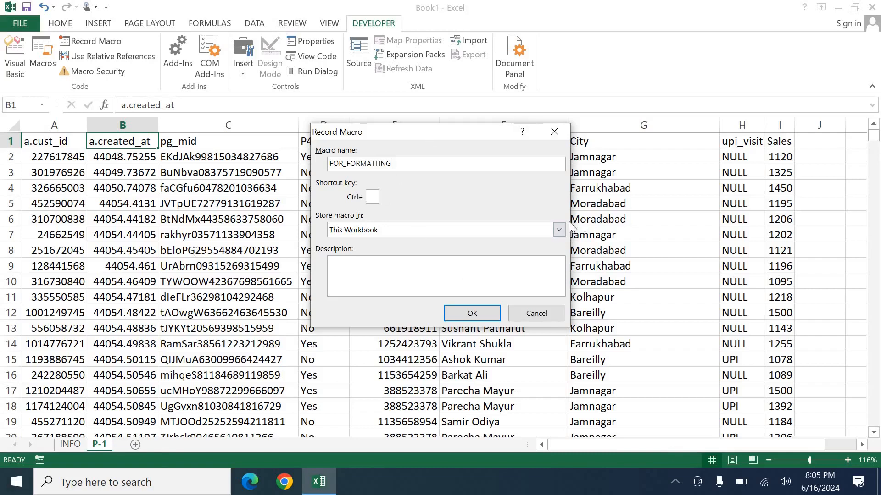
left_click(558, 231)
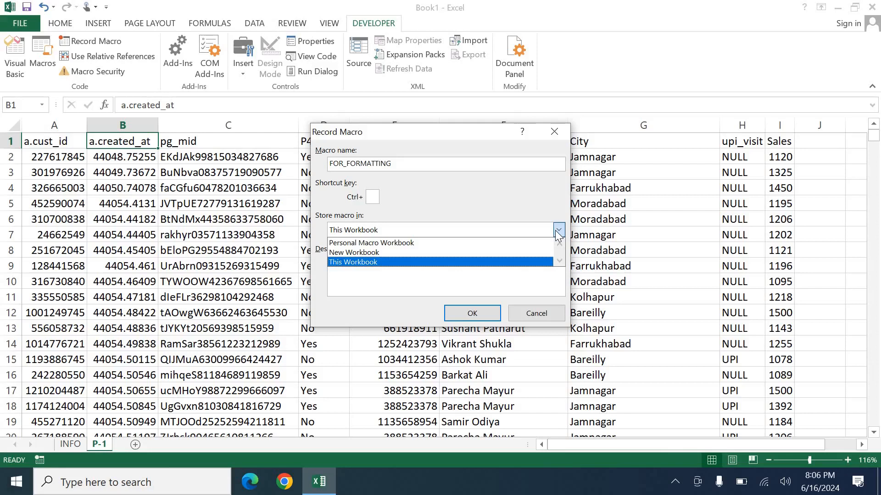
left_click(459, 243)
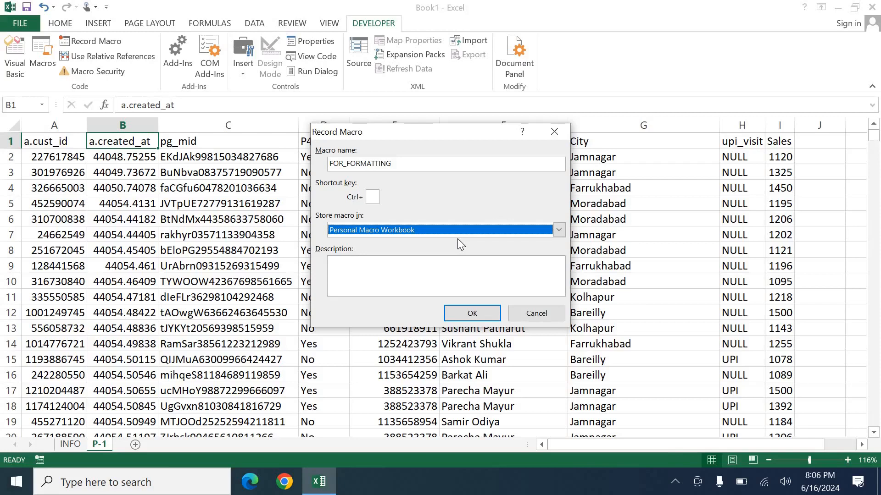
left_click(558, 231)
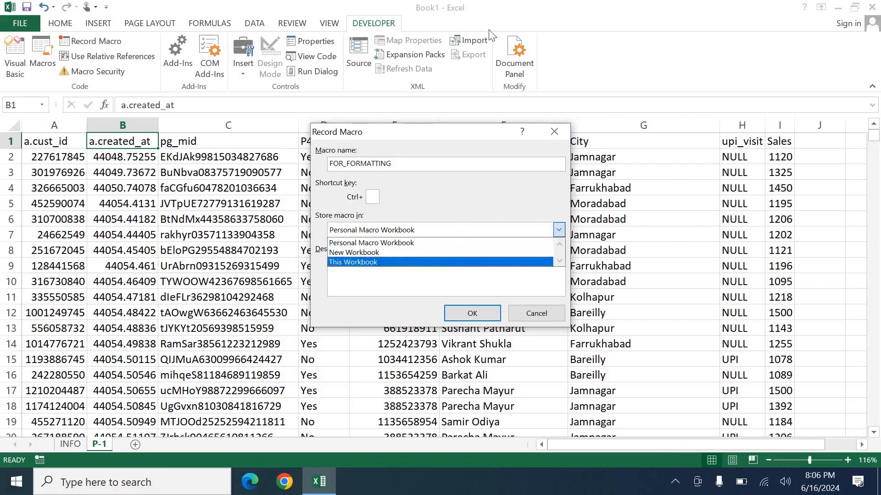
key("Return")
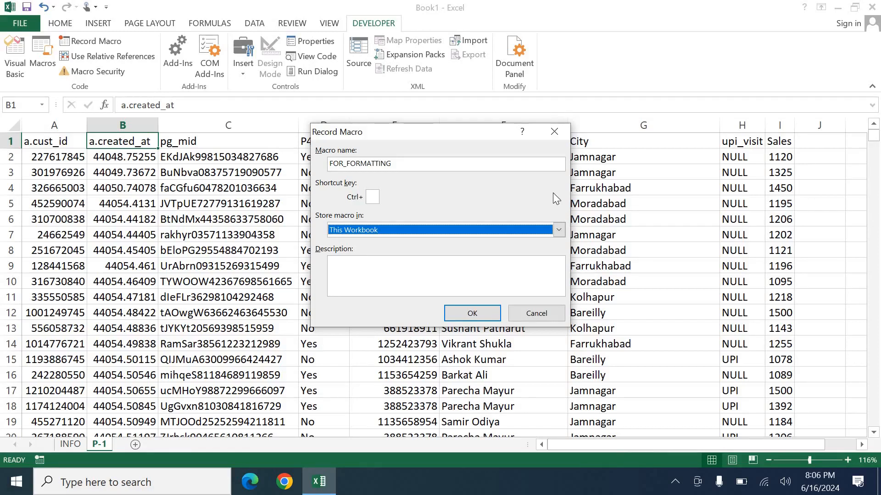
Store the FOR_FORMATTING macro in the Personal Macro Workbook and start the recording
left_click(567, 232)
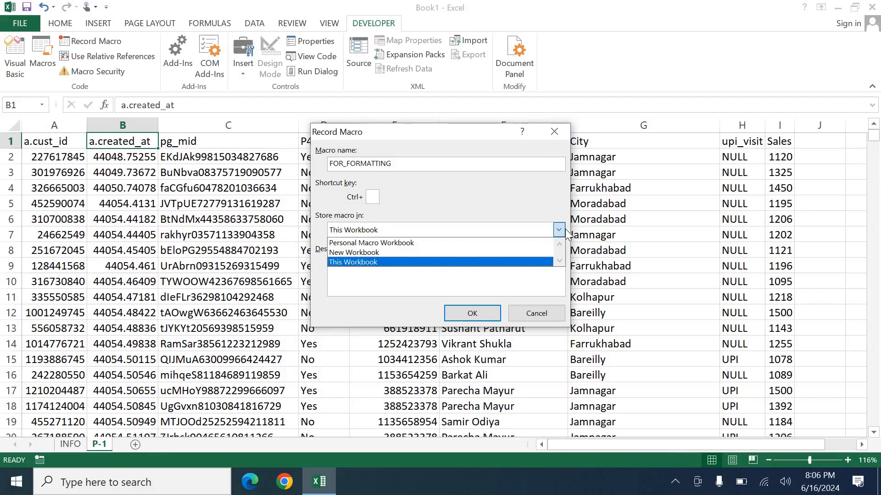
left_click(489, 243)
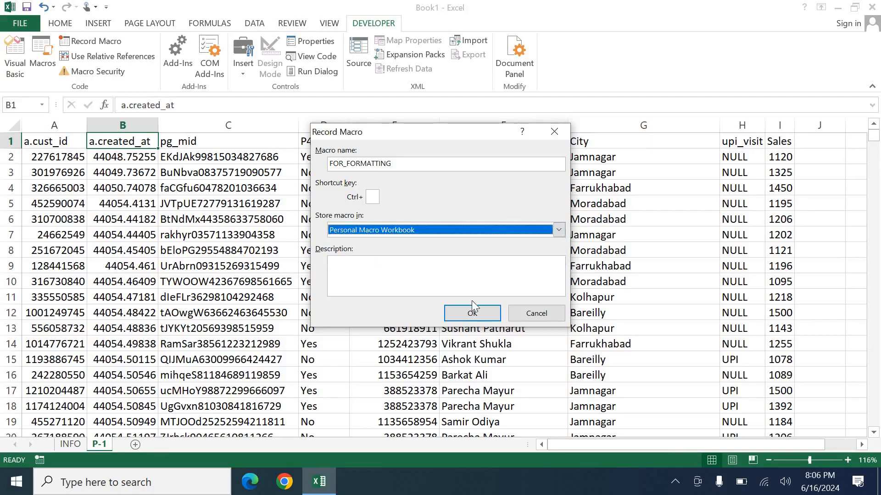
left_click(473, 317)
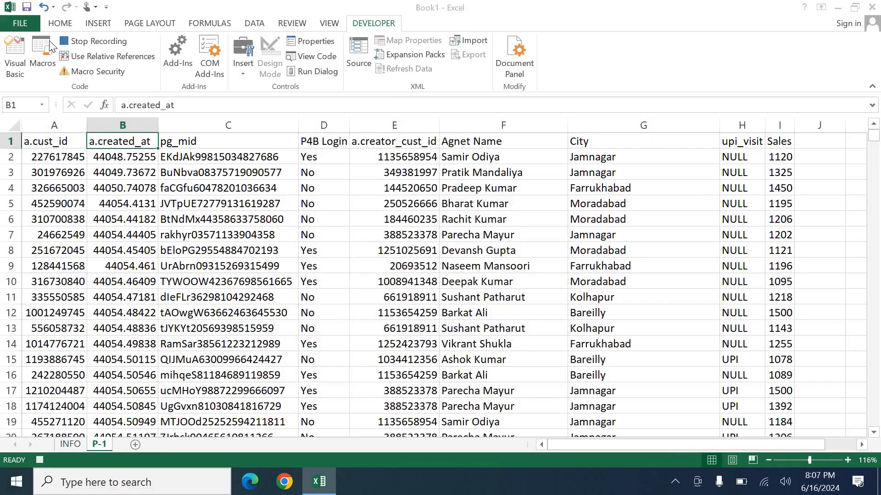
Enable all macros and trust access to the VBA project object model in the Trust Center's macro settings
left_click(24, 23)
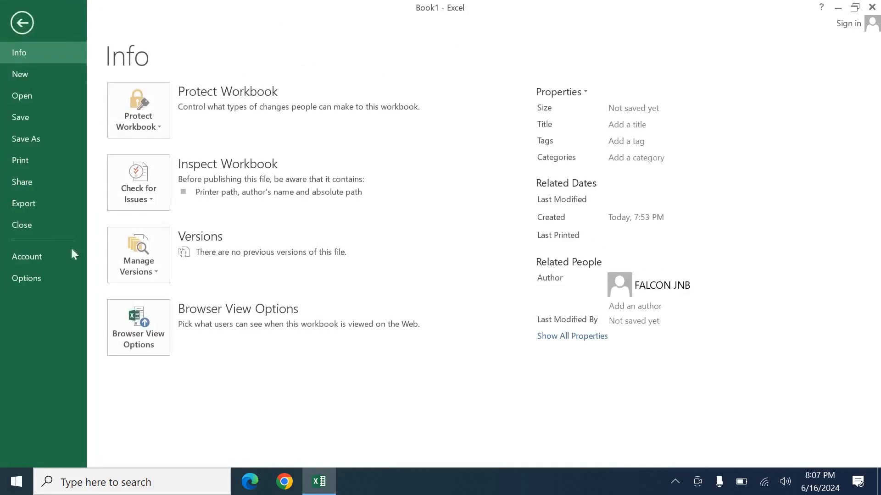
left_click(55, 277)
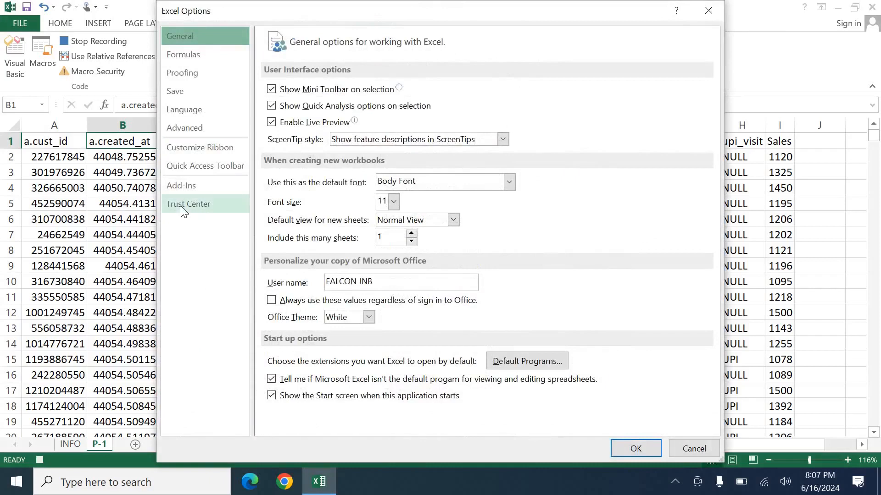
left_click(183, 207)
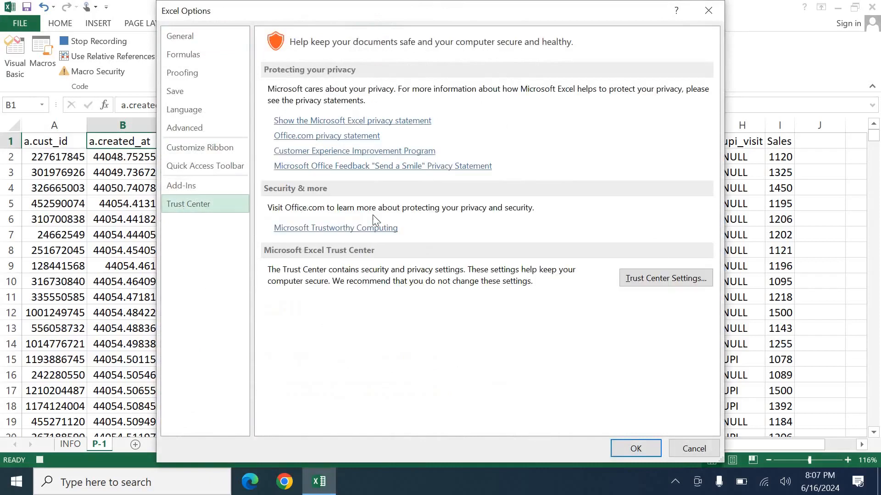
left_click(685, 279)
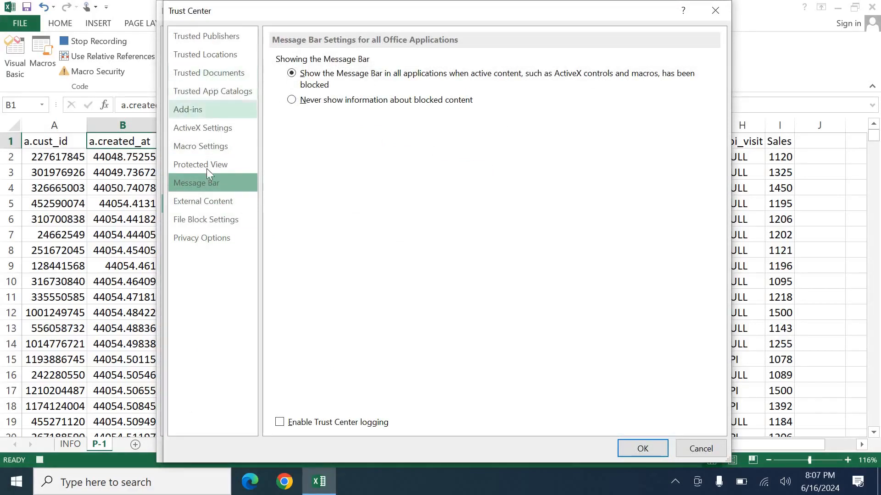
left_click(203, 147)
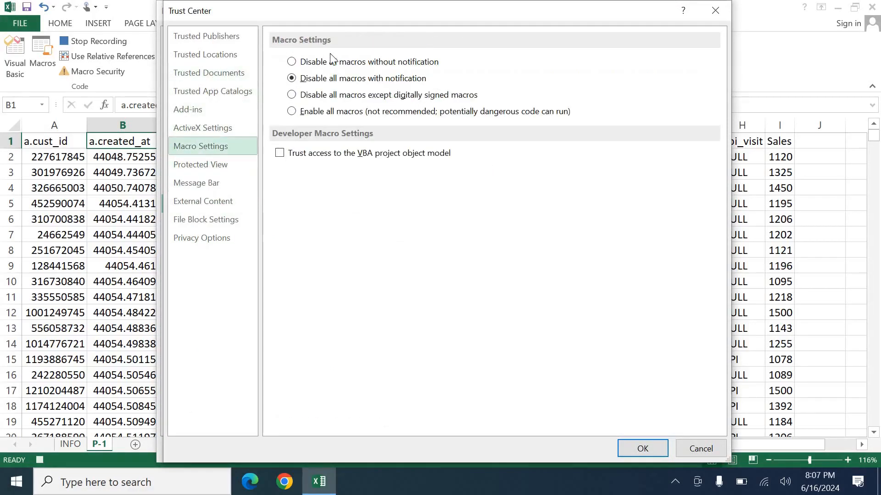
left_click(292, 112)
left_click(280, 155)
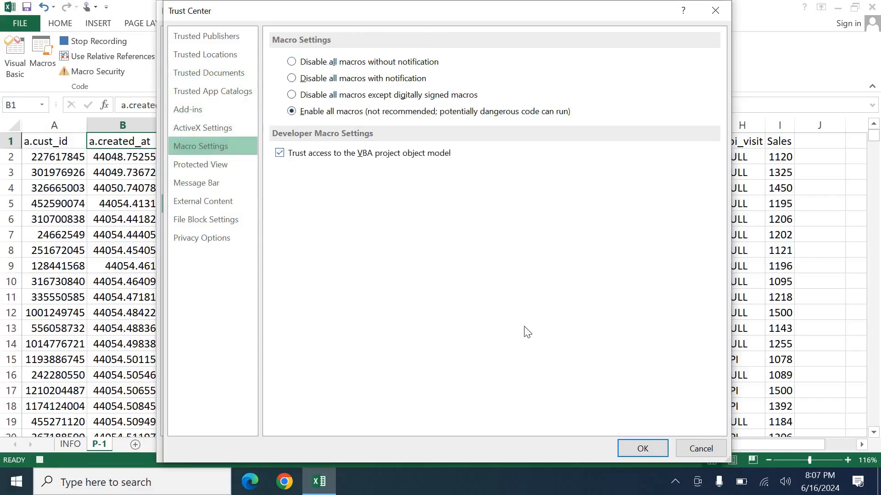
left_click(643, 449)
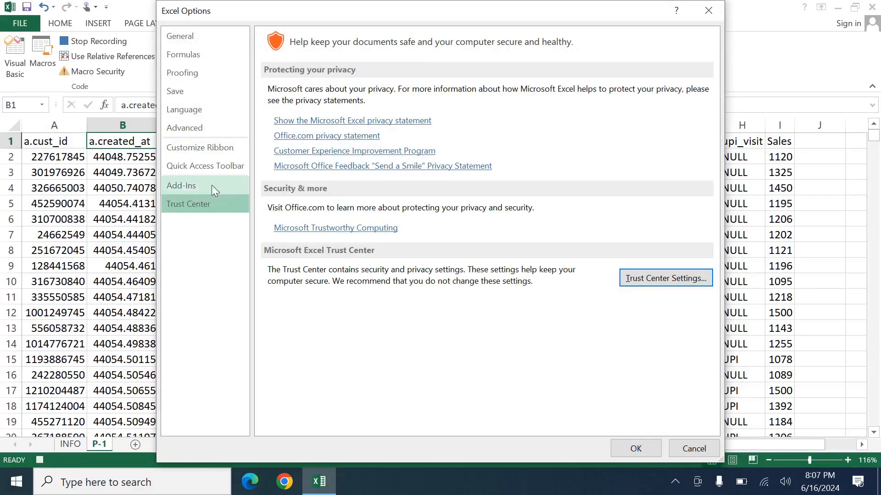
Review the other Trust Center pages, including External Content, Protected View, Add-ins, Trusted App Catalogs, Trusted Locations and Privacy Options, then close the options
left_click(206, 126)
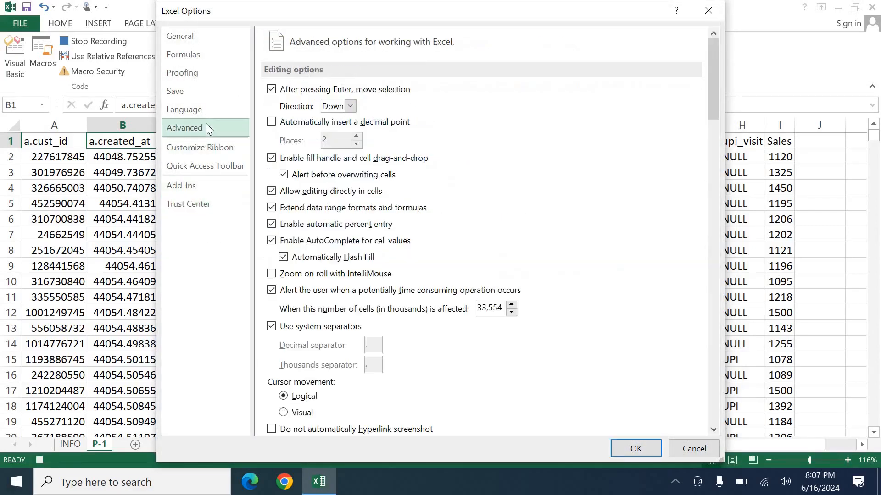
left_click(215, 202)
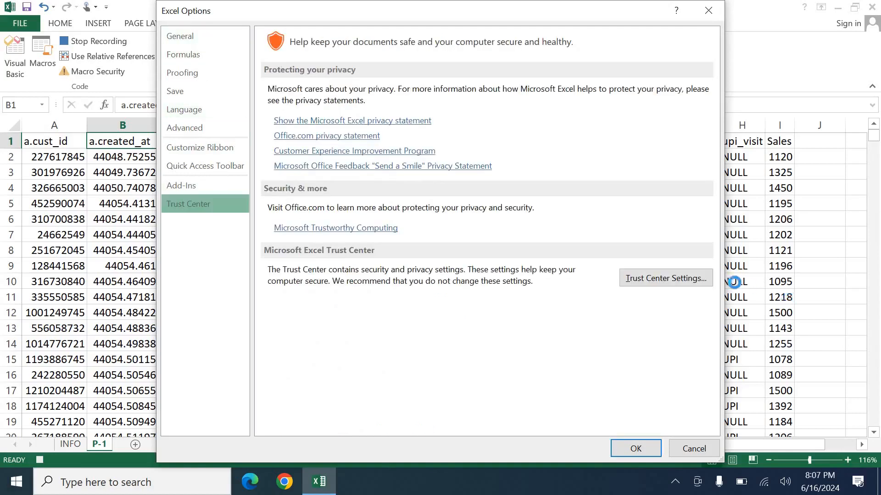
left_click(695, 283)
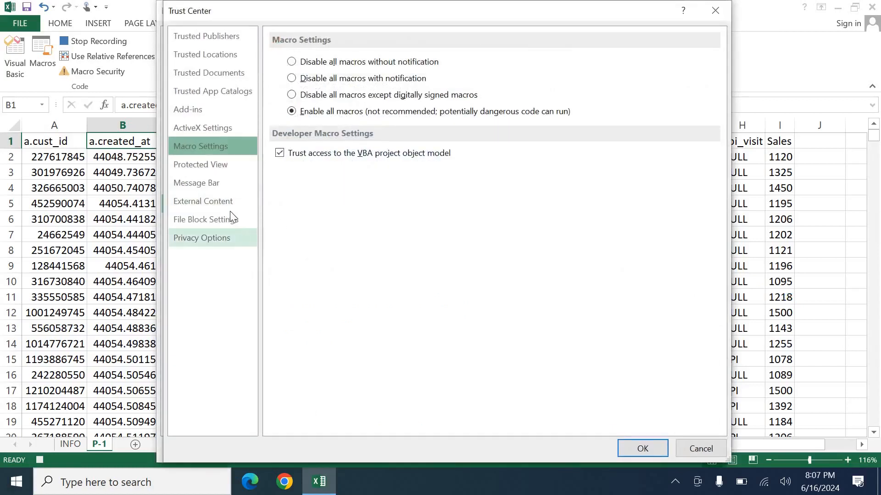
left_click(234, 238)
left_click(230, 219)
left_click(224, 200)
left_click(224, 183)
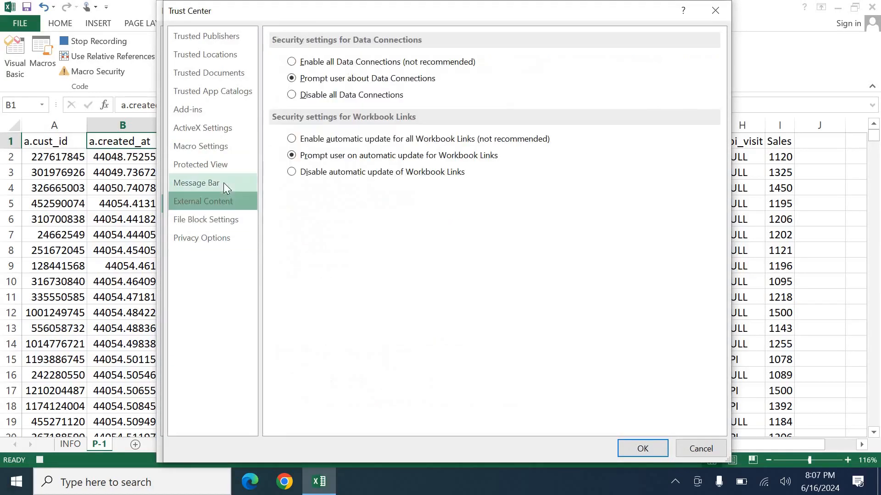
left_click(225, 158)
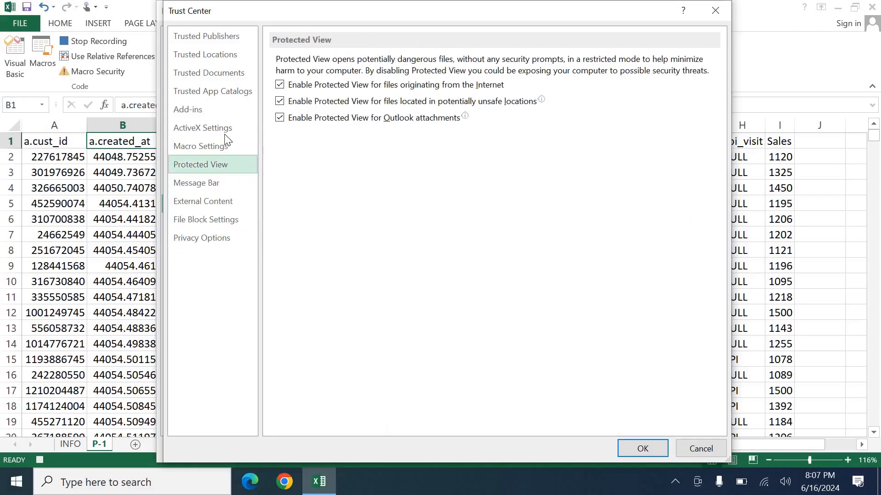
left_click(227, 133)
left_click(224, 110)
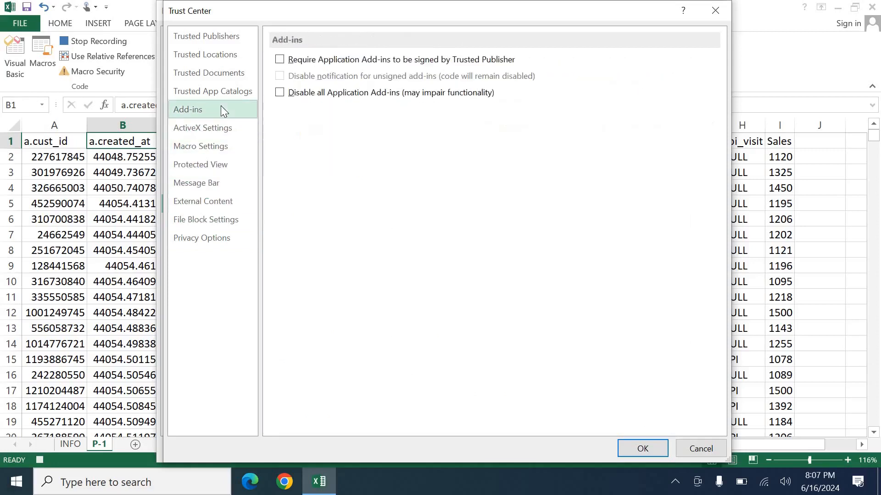
left_click(221, 93)
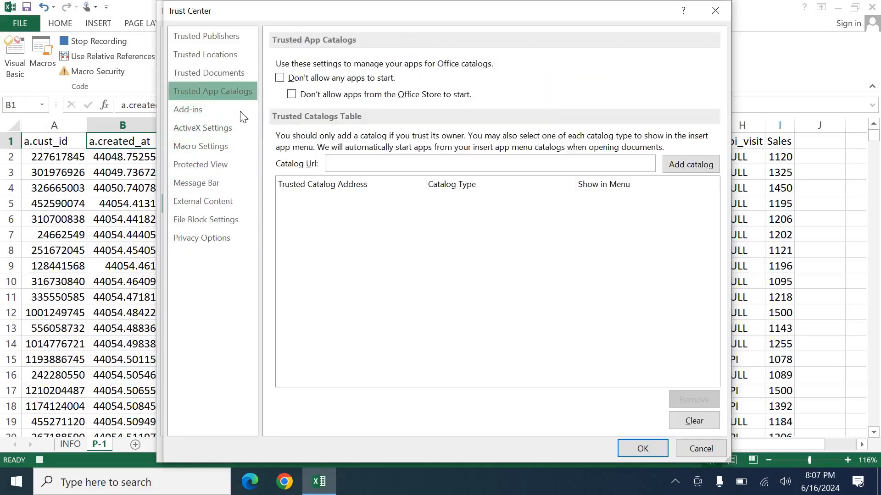
left_click(212, 56)
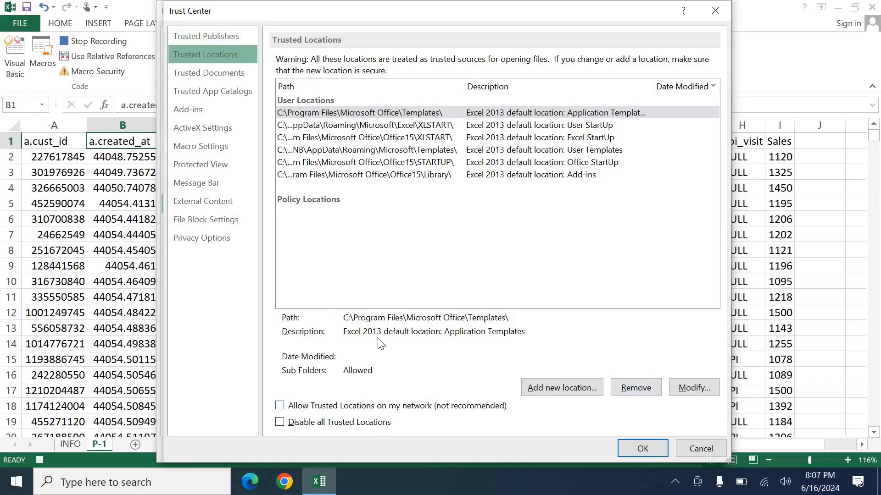
left_click(225, 36)
left_click(228, 47)
left_click(365, 176)
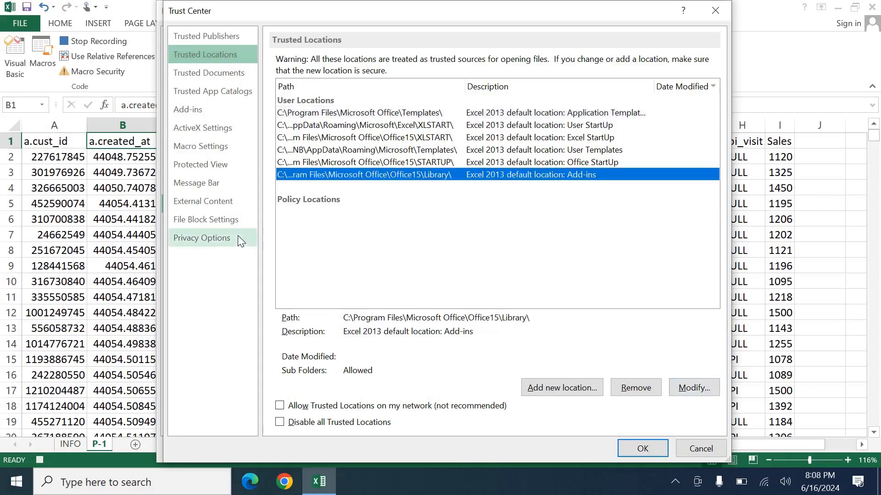
left_click(238, 237)
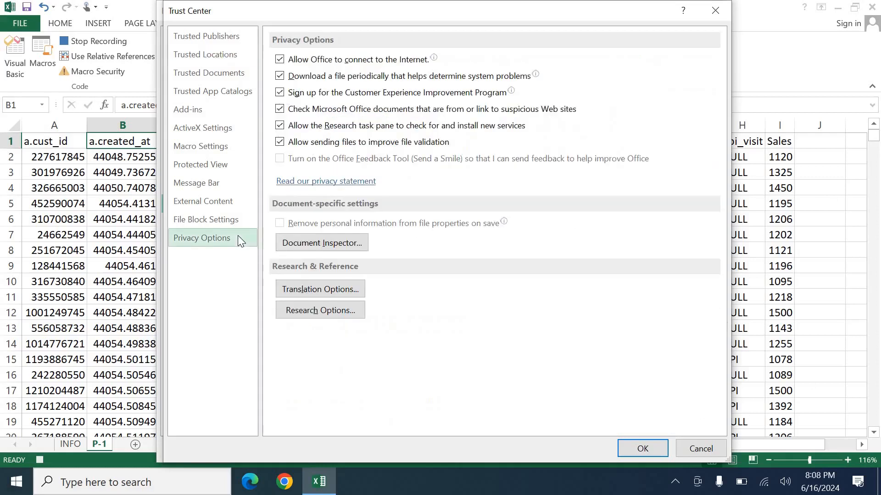
left_click(701, 448)
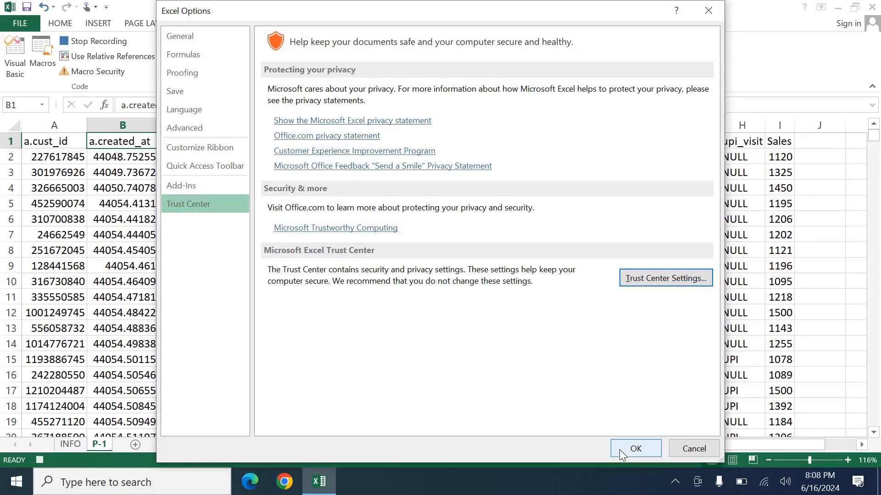
left_click(635, 448)
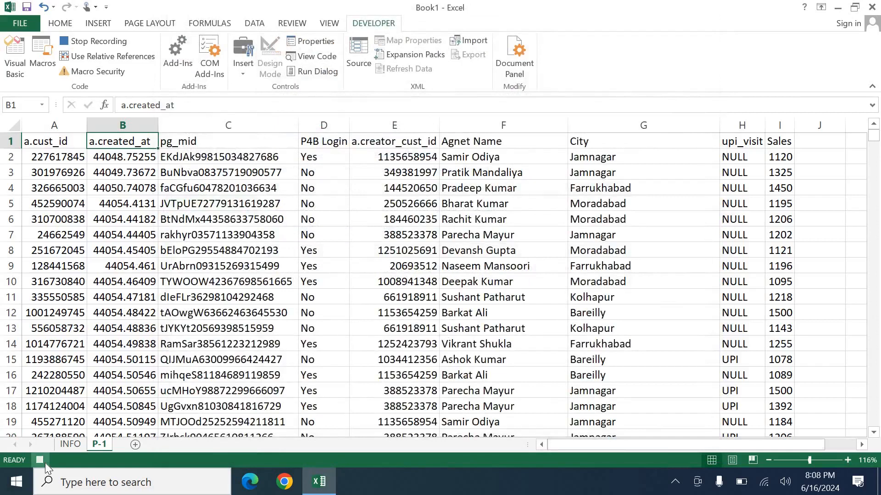
Select the whole data table on sheet P-1 starting from cell A1 and make it bold
left_click(59, 24)
left_click(46, 145)
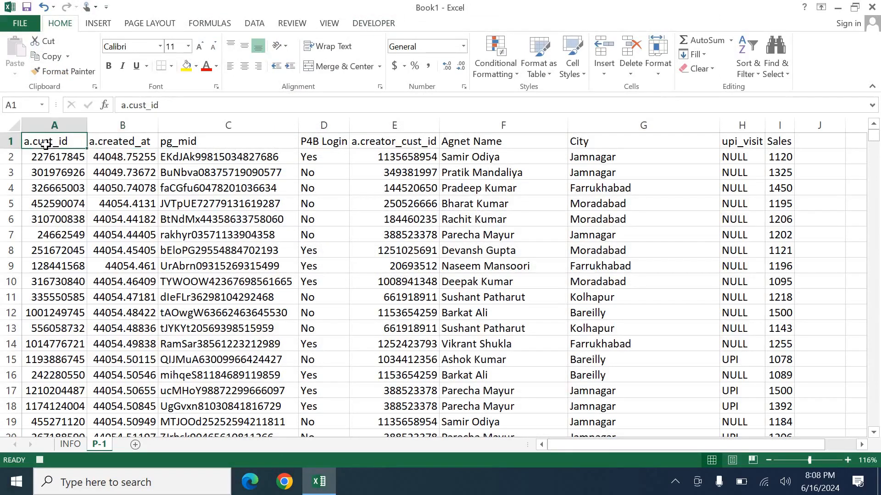
key("ctrl+shift+Right")
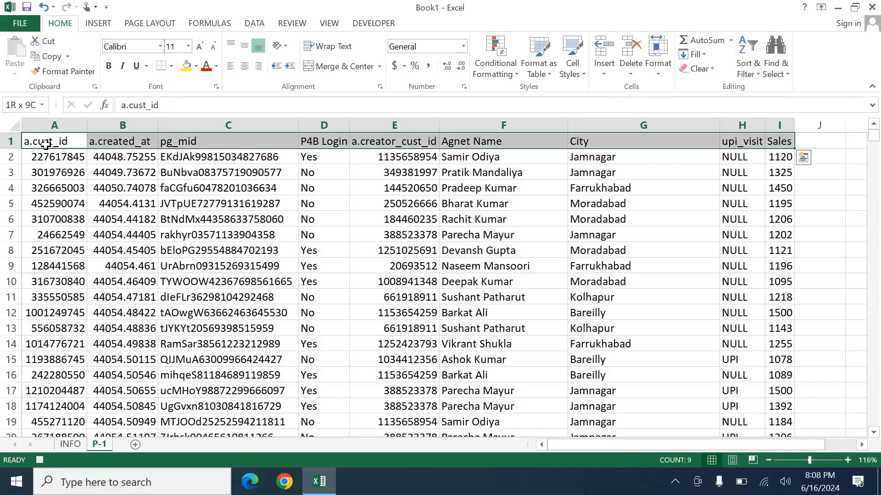
key("ctrl+shift+Down")
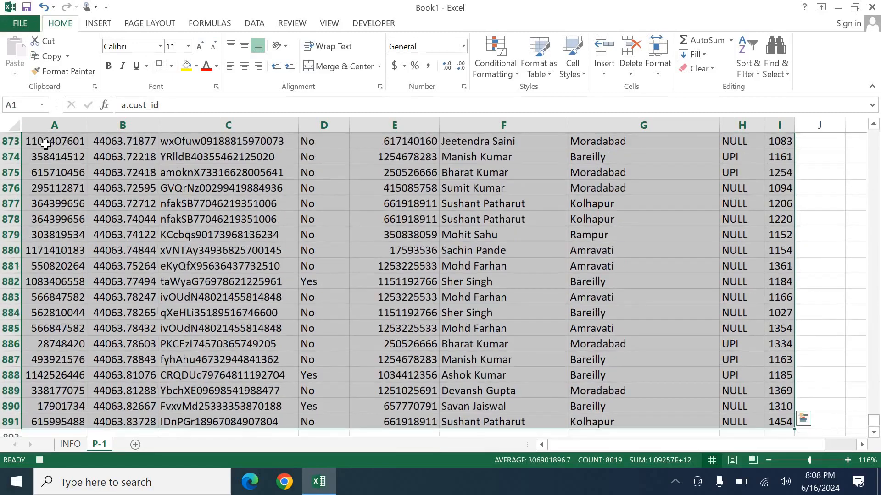
key("ctrl+BackSpace")
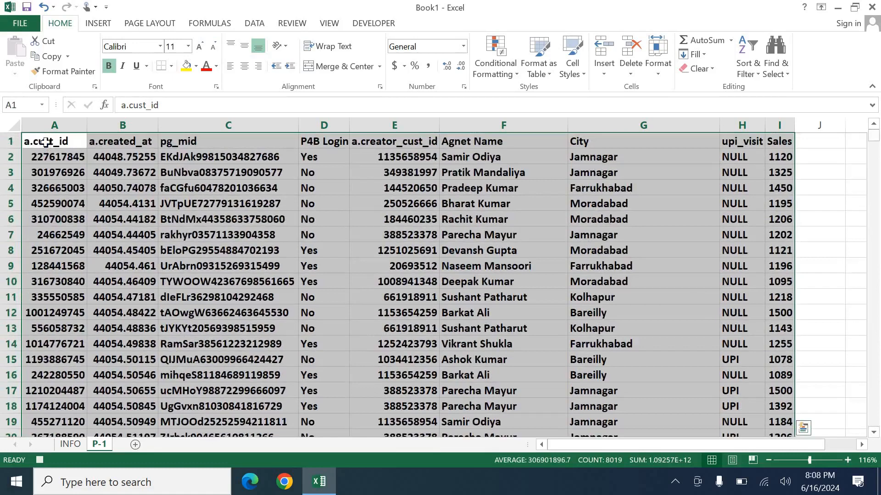
Apply All Borders to the selected data table and colour its text red
left_click(172, 67)
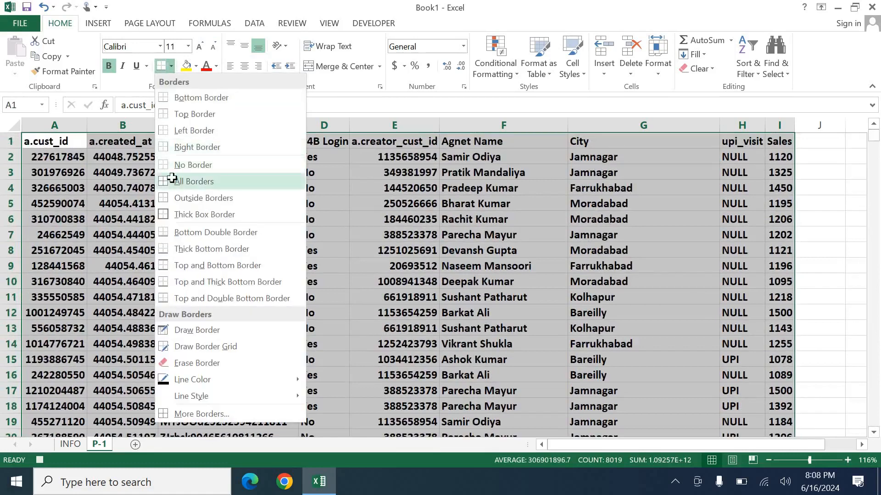
left_click(176, 182)
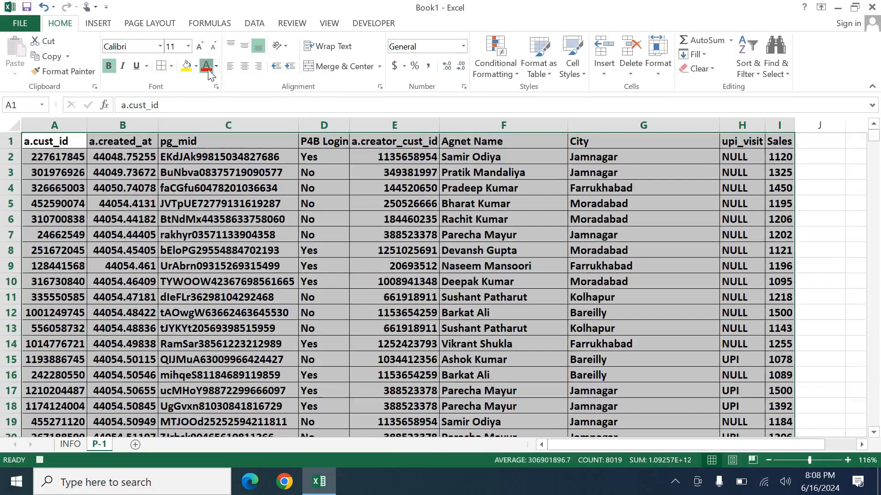
left_click(206, 66)
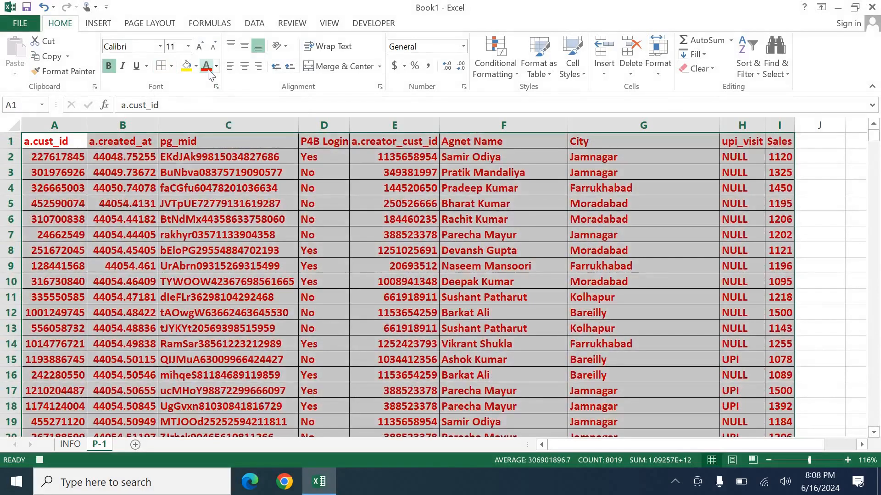
Increase the table's font size to 12 and autofit the widths of its columns
left_click(201, 46)
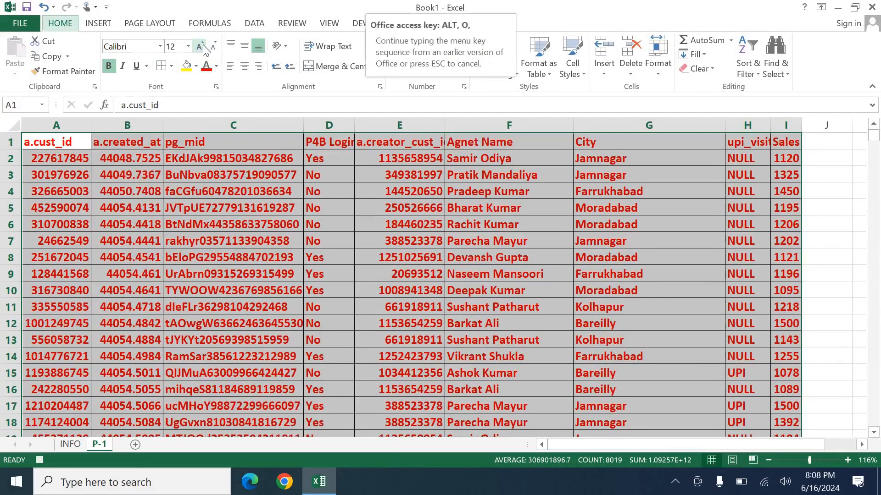
key("alt+h")
key("o")
key("i")
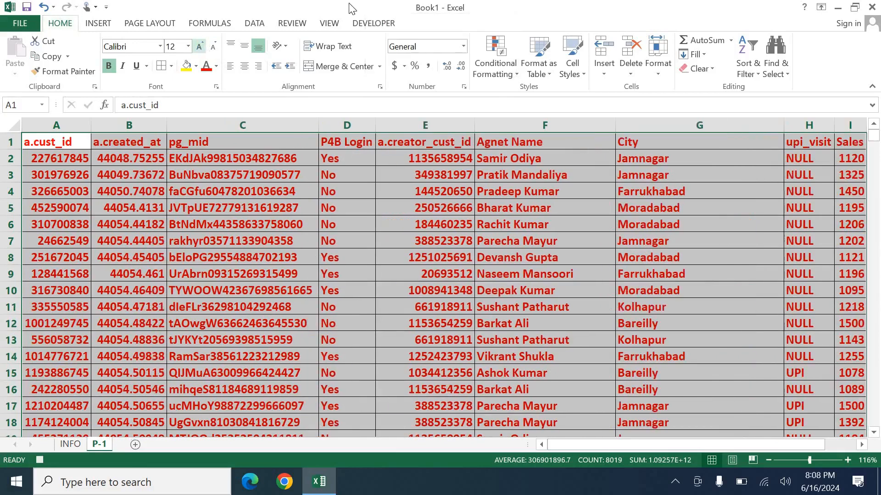
Stop recording the formatting macro and deselect the data table on sheet P-1
left_click(373, 23)
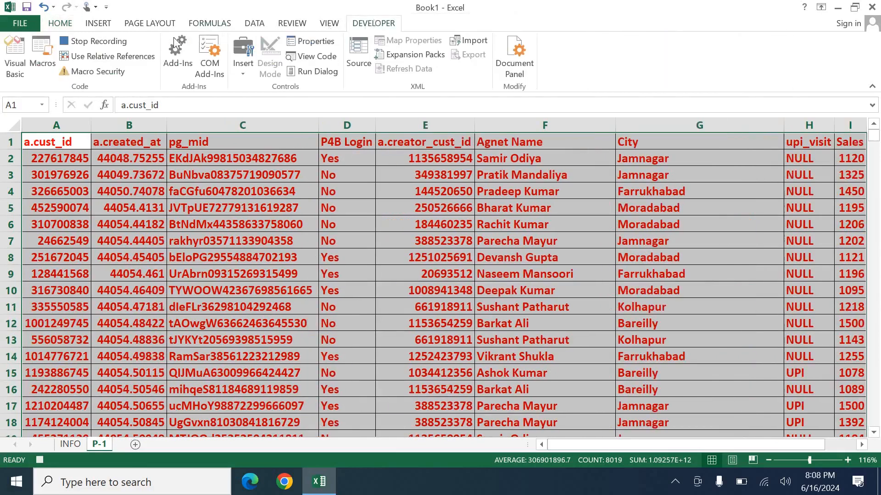
left_click(125, 42)
left_click(267, 177)
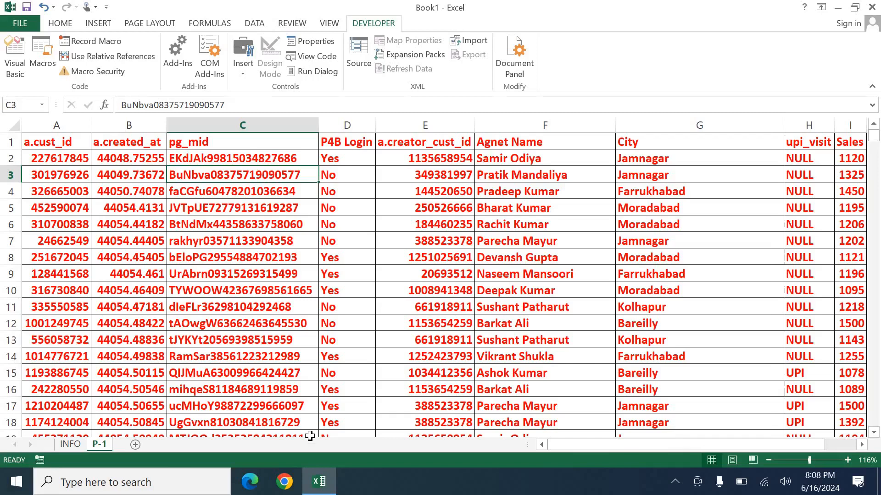
Open the PIVOT TABLE workbook from the TRAINING folder on drive D in File Explorer and maximize its window
left_click(318, 492)
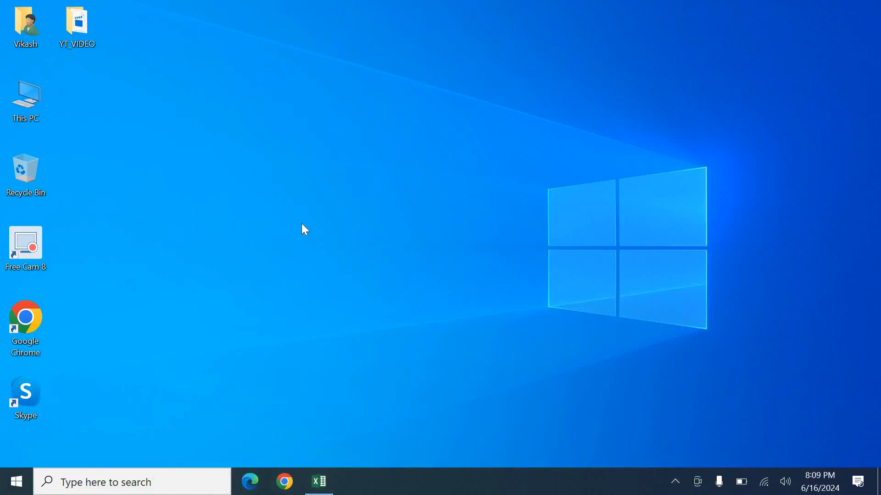
key("super+e")
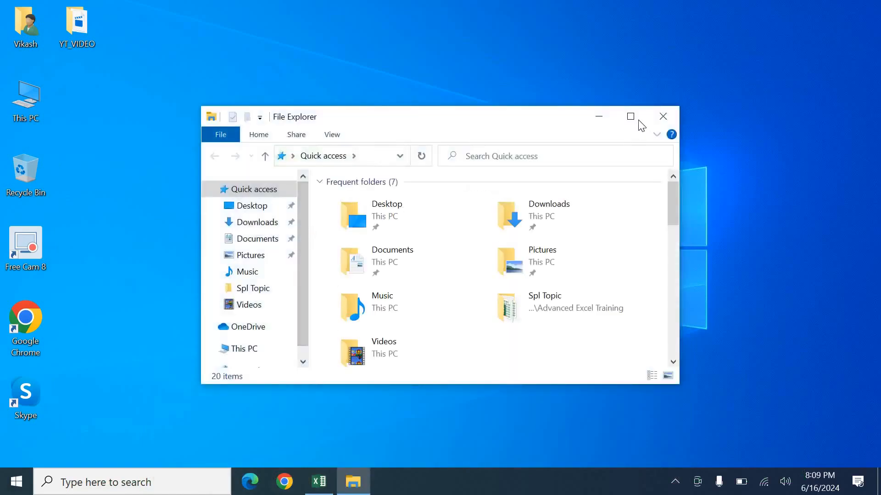
left_click(630, 116)
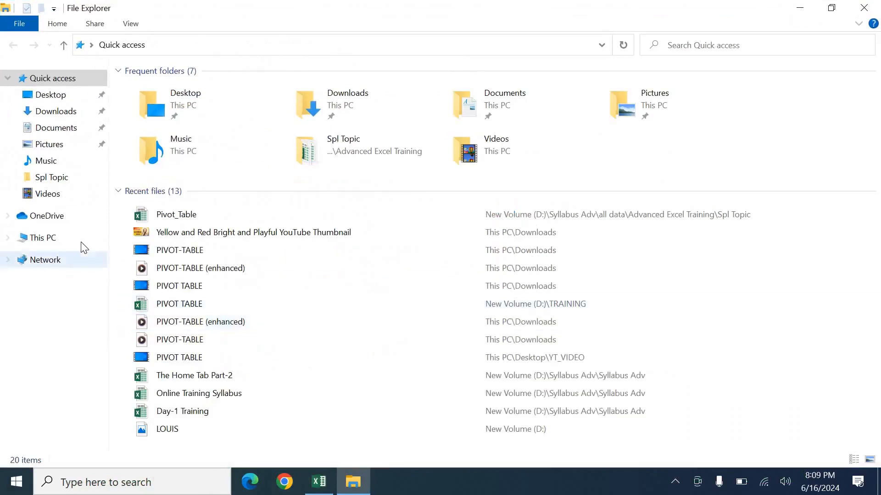
left_click(83, 244)
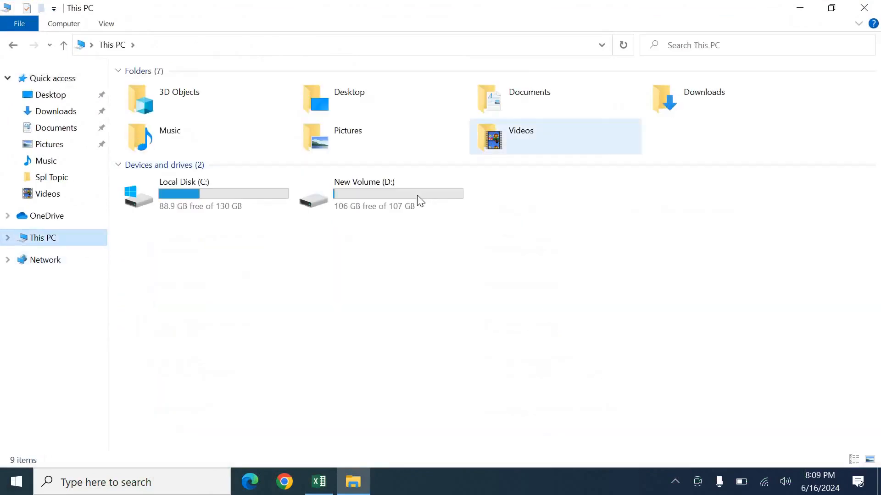
double_click(417, 194)
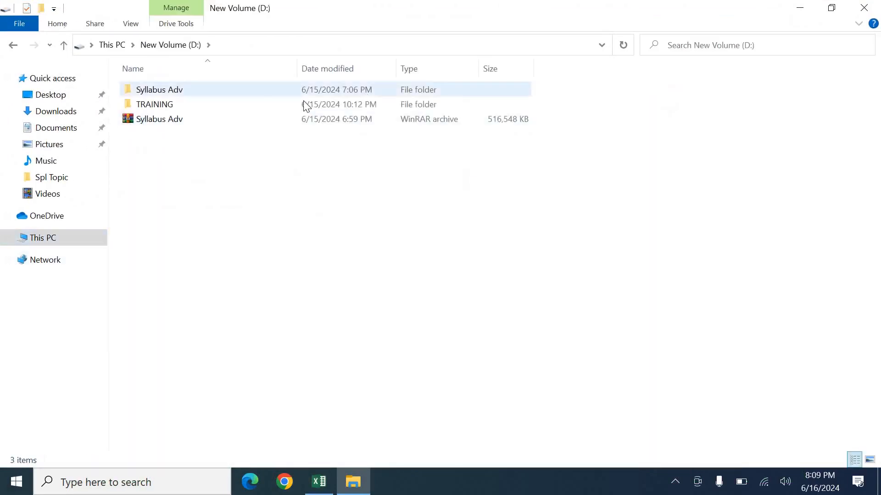
double_click(300, 103)
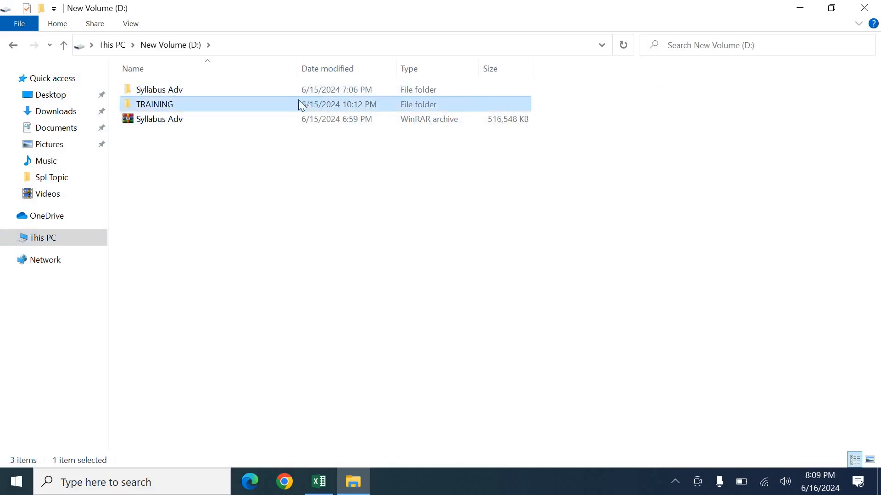
left_click(266, 95)
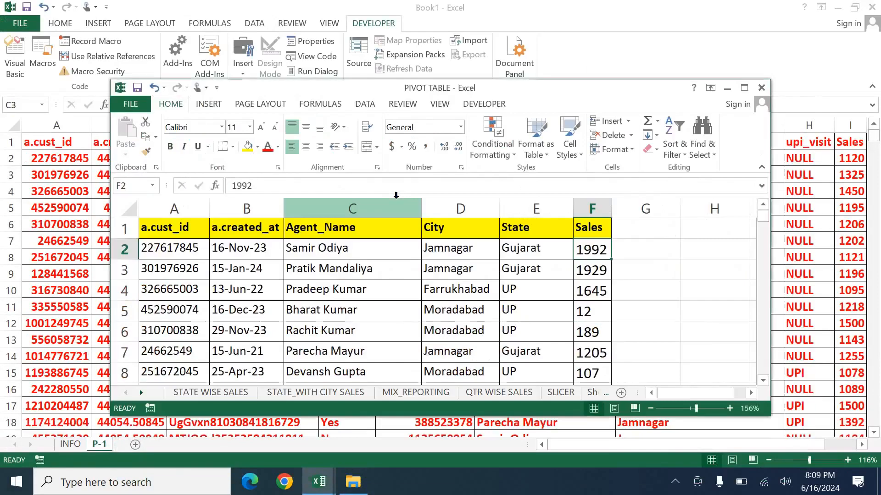
left_click(743, 88)
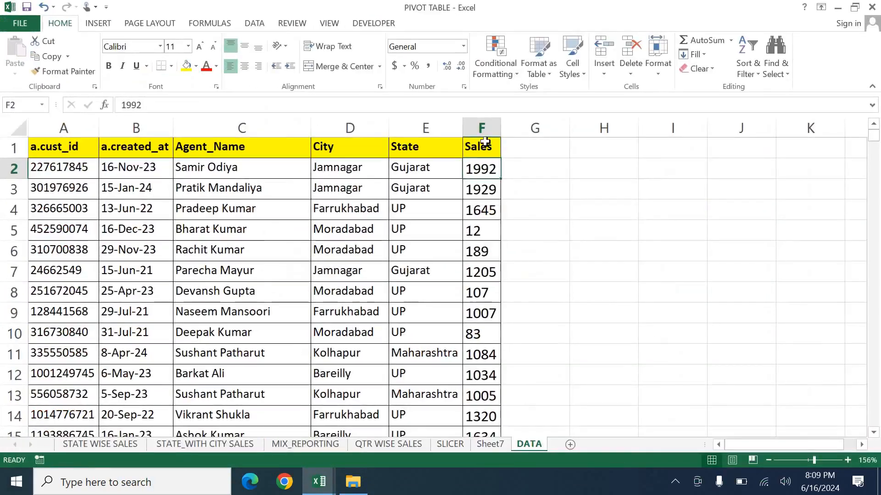
Clear the formatting of the whole data table on the DATA sheet and return to cell A1
left_click(166, 151)
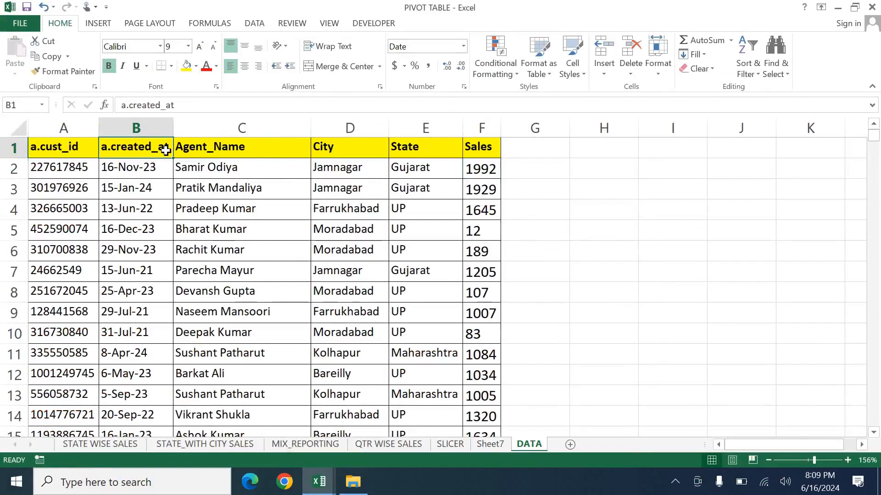
key("ctrl+a")
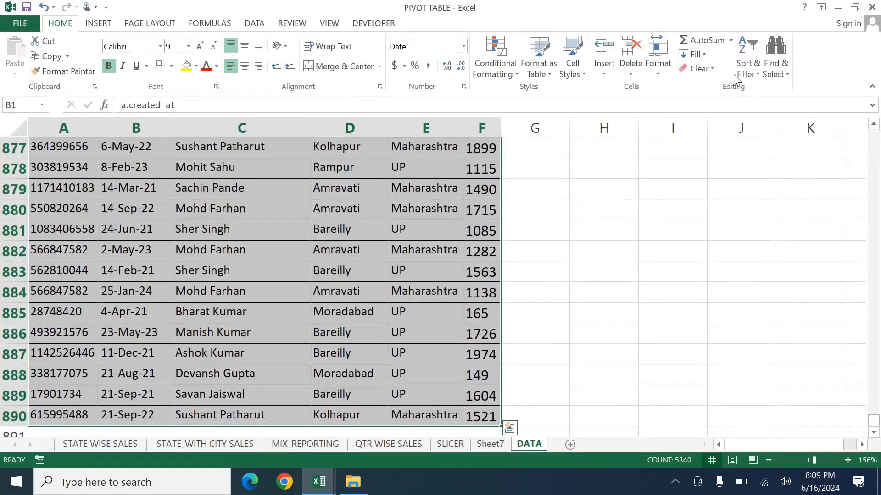
left_click(709, 70)
left_click(709, 104)
key("ctrl+Home")
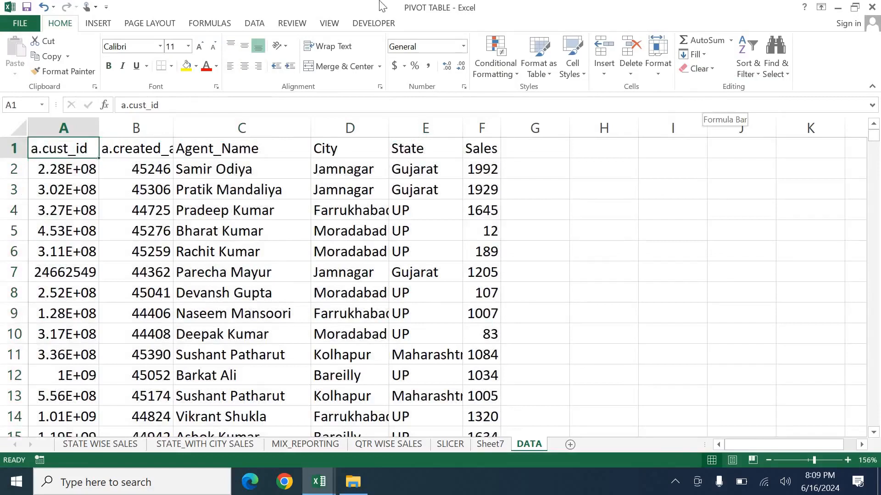
Run the PERSONAL.XLSB!FOR_FORMATTING macro on the DATA sheet, then deselect the table
left_click(372, 23)
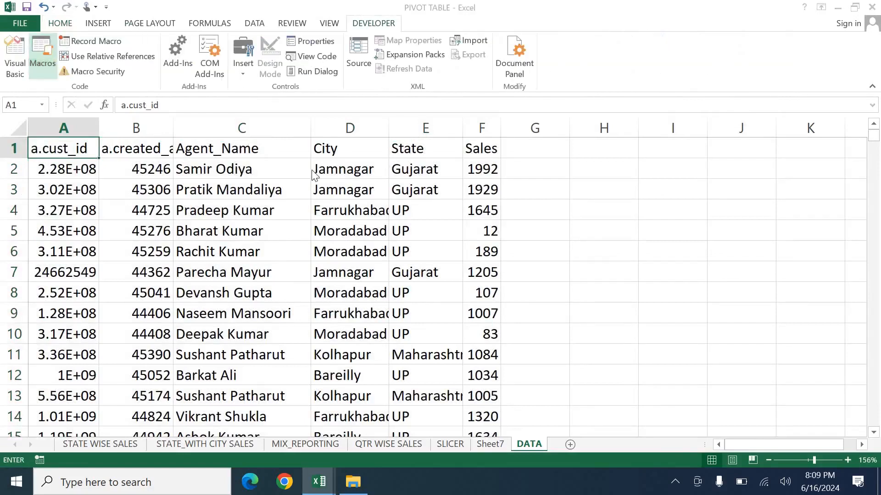
key("alt+F8")
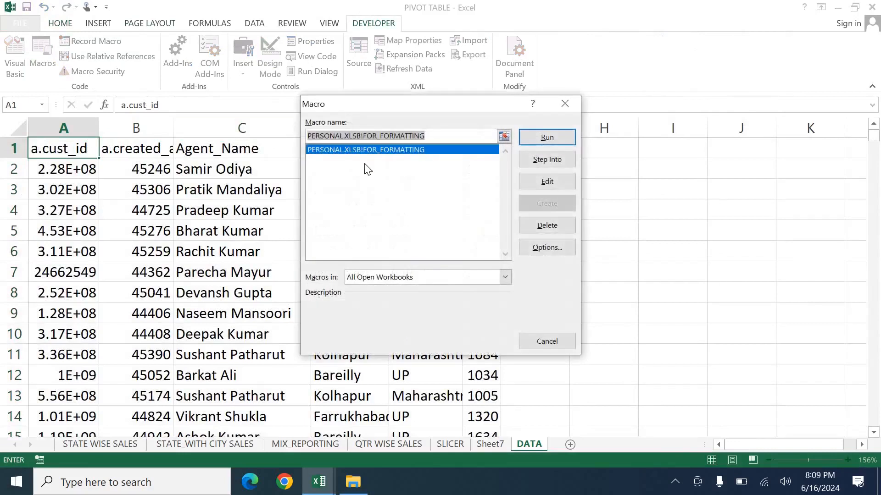
left_click(546, 138)
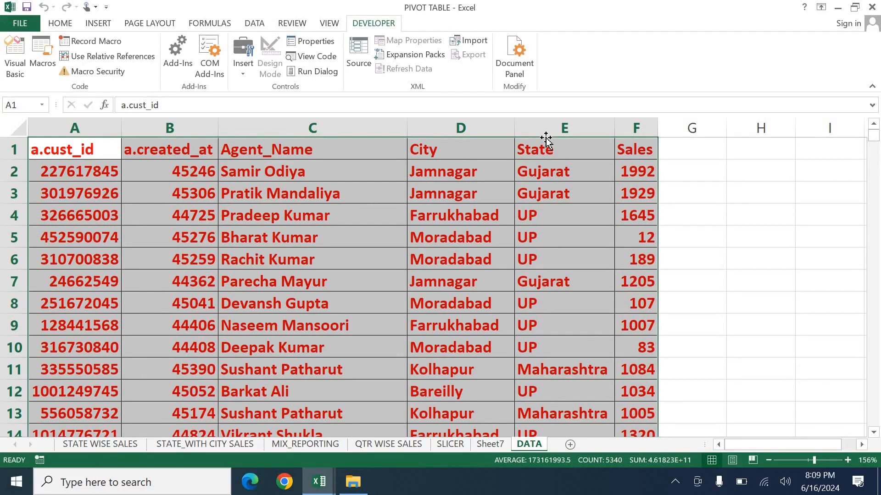
left_click(169, 233)
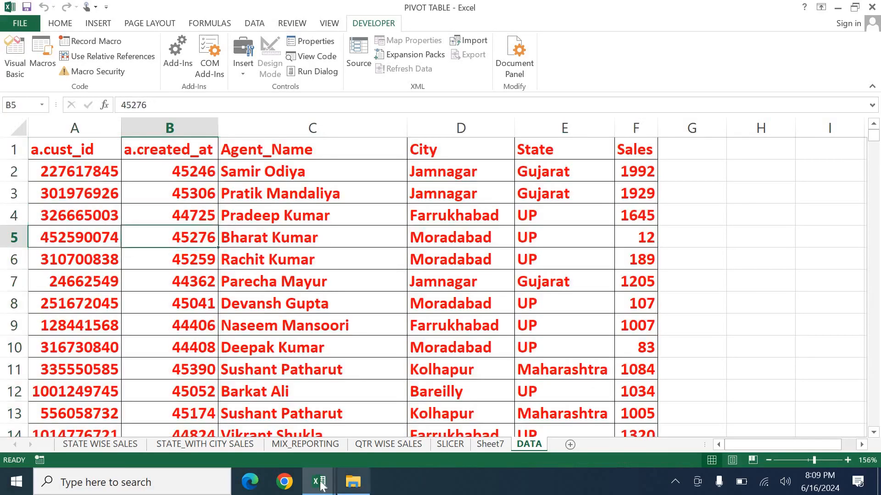
Switch to Book1, add a new worksheet after P-1 and enter the header ID in cell A1
mouse_move(319, 481)
left_click(206, 447)
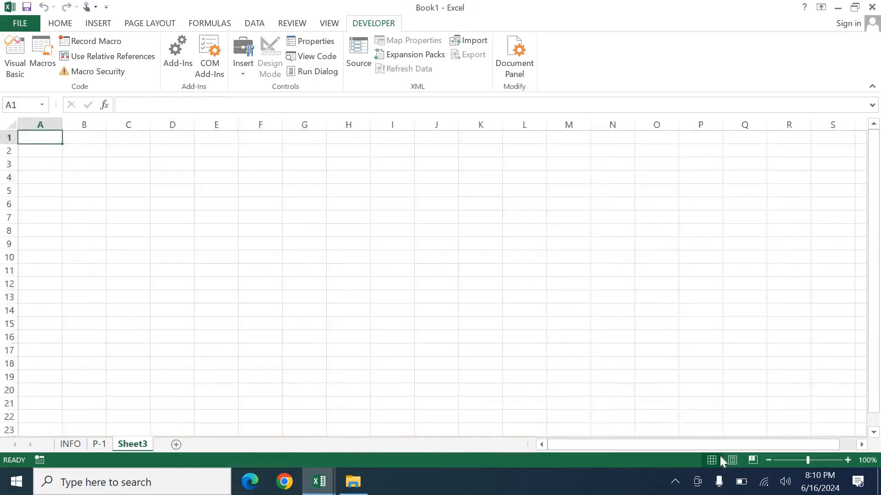
left_click(818, 457)
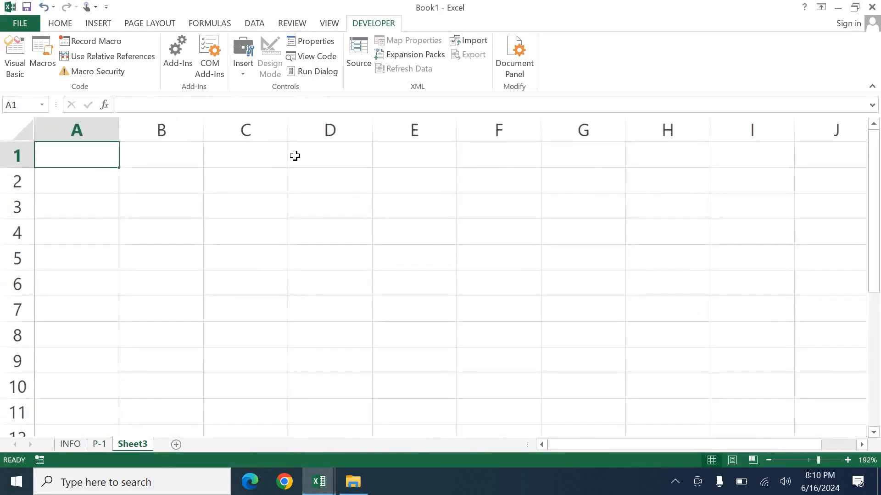
type("ID")
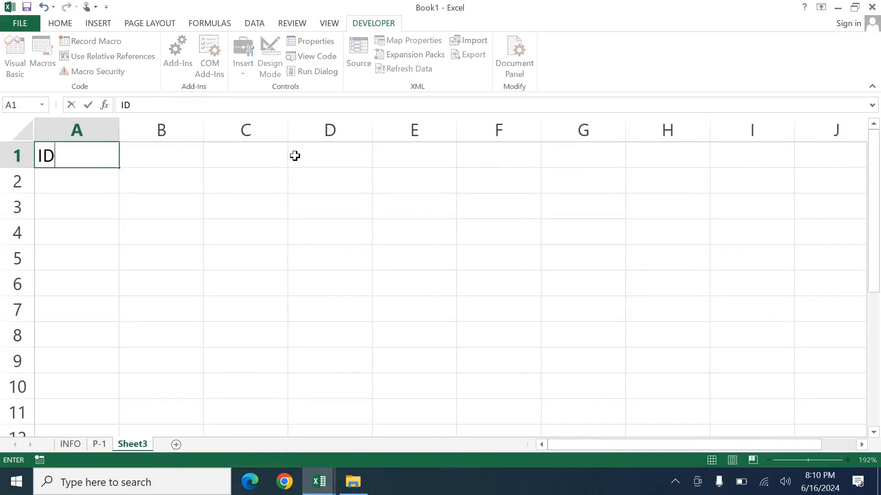
key("Return")
key("Up")
Copy the customer IDs in A5:A7 of the PIVOT TABLE workbook's DATA sheet into Book1's Sheet3 starting at A2
key("alt+Tab")
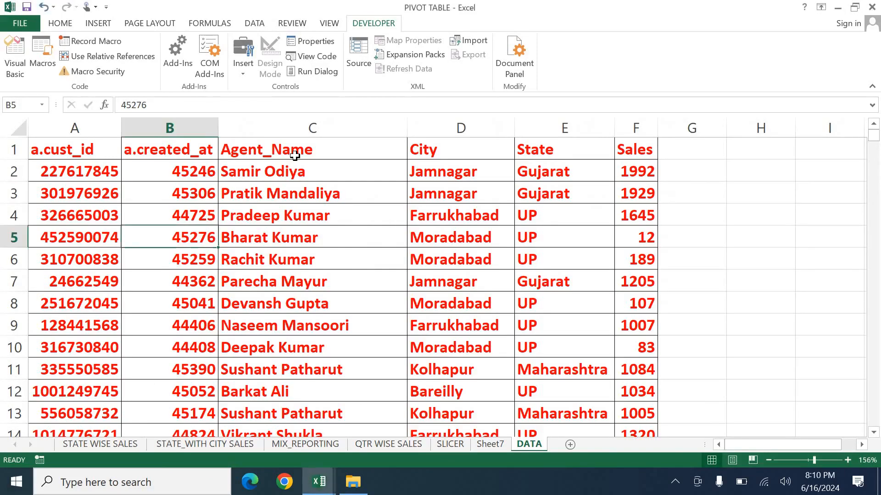
key("Right")
key("Home")
key("shift+Down")
key("shift+Down")
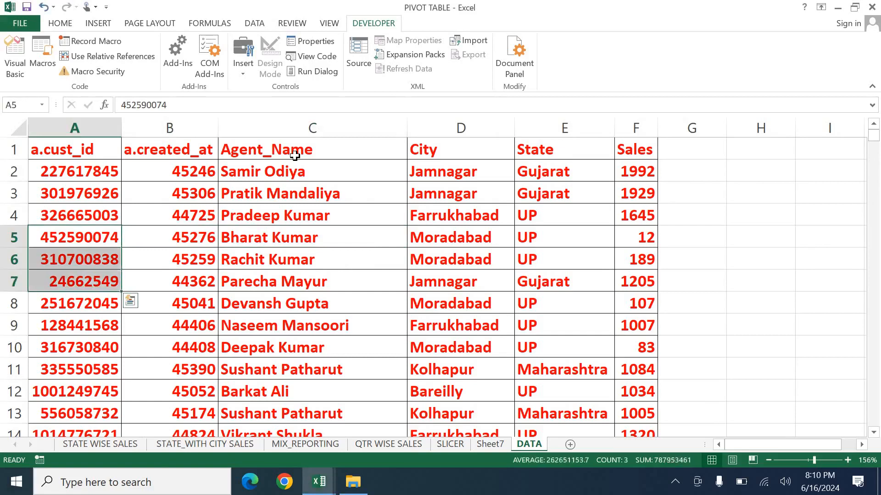
key("ctrl+c")
key("alt+Tab")
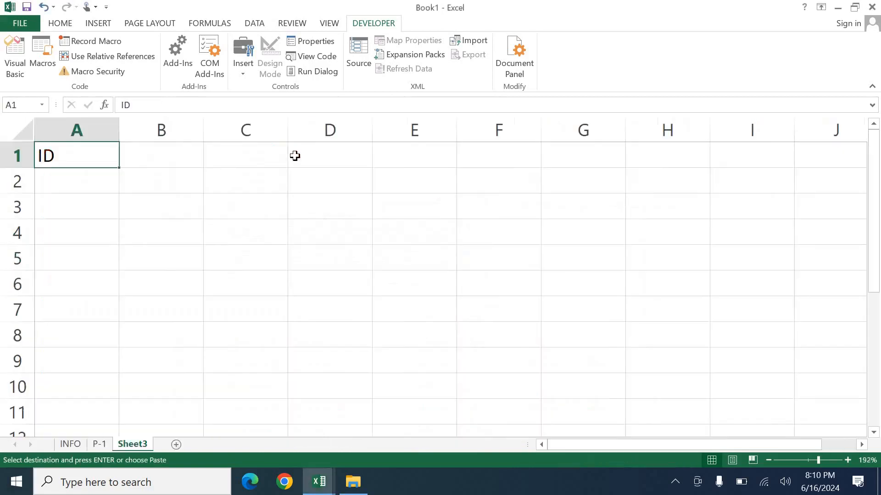
key("Down")
key("ctrl+v")
Copy the Agent_Name header from cell C1 of the DATA sheet into cell B1 of Book1's Sheet3
key("alt+Tab")
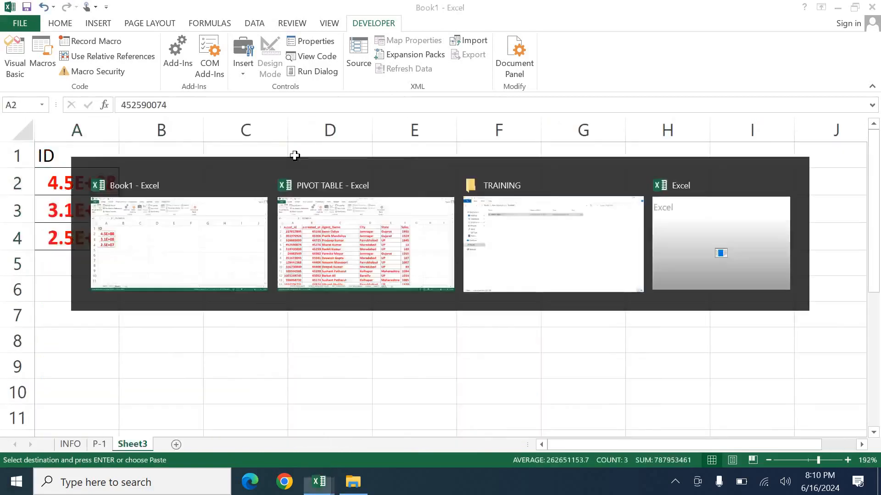
key("Up")
key("Right")
key("Right")
key("Up")
key("Up")
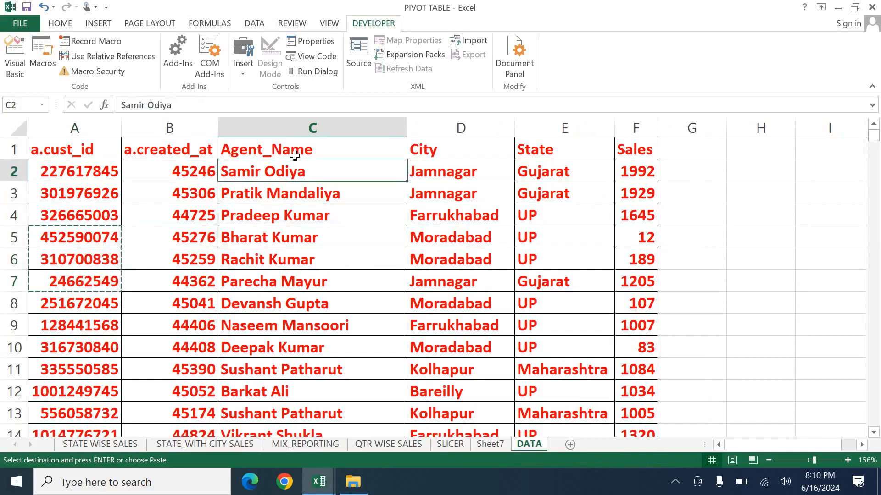
key("Up")
key("ctrl+c")
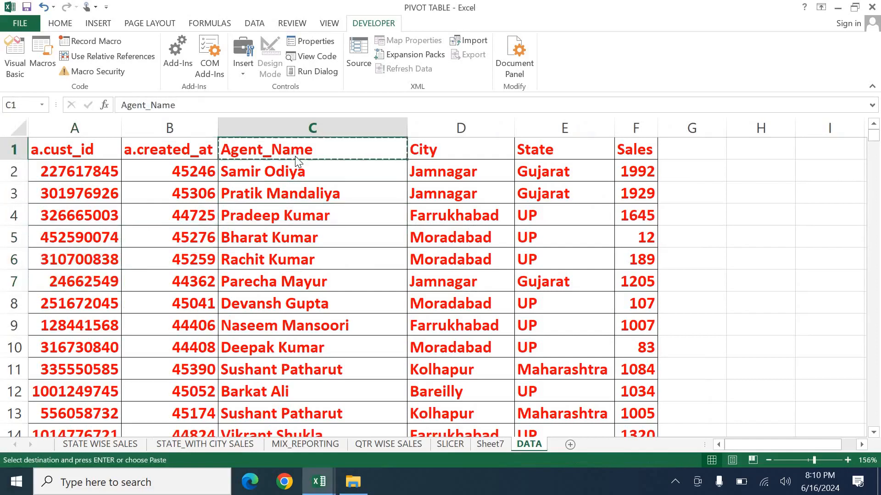
key("alt+Tab")
key("Right")
key("Up")
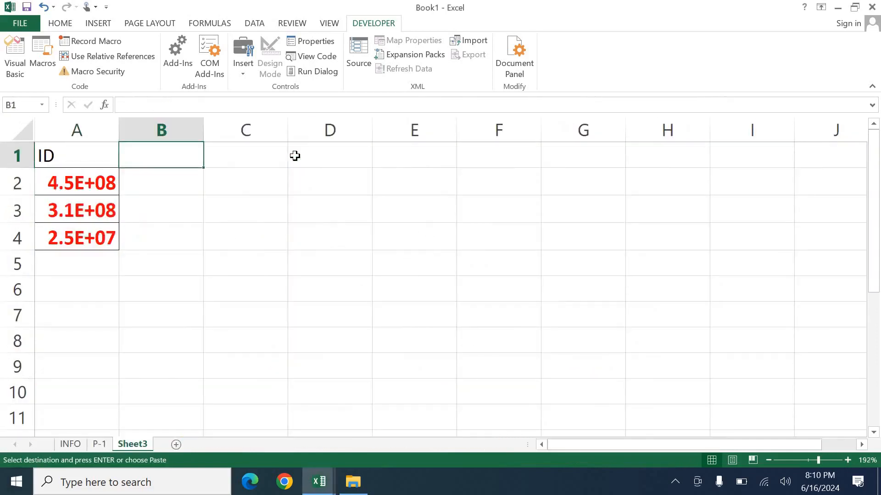
key("ctrl+v")
Autofit the width of column A to the pasted IDs in A2:A4
key("Left")
key("Down")
key("ctrl+shift+Down")
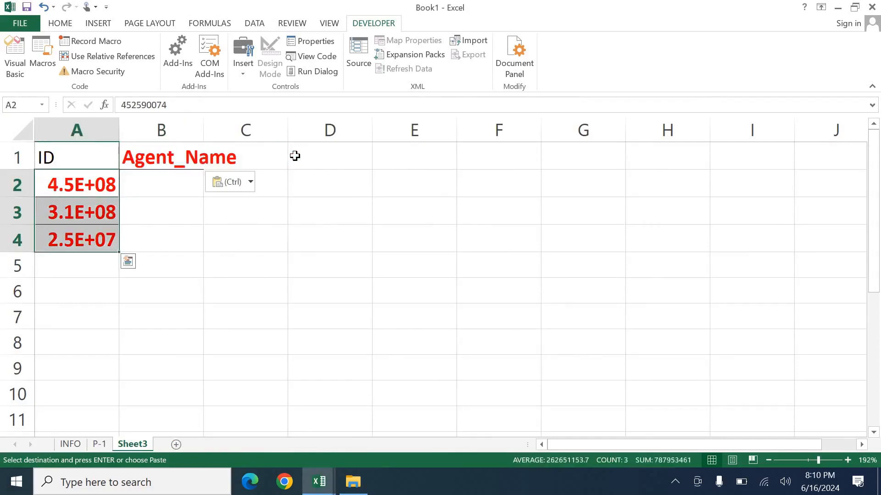
key("alt+h")
key("o")
key("i")
Select the range A1:B4 and autofit its columns so the Agent_Name header fits
key("Right")
key("Up")
key("Left")
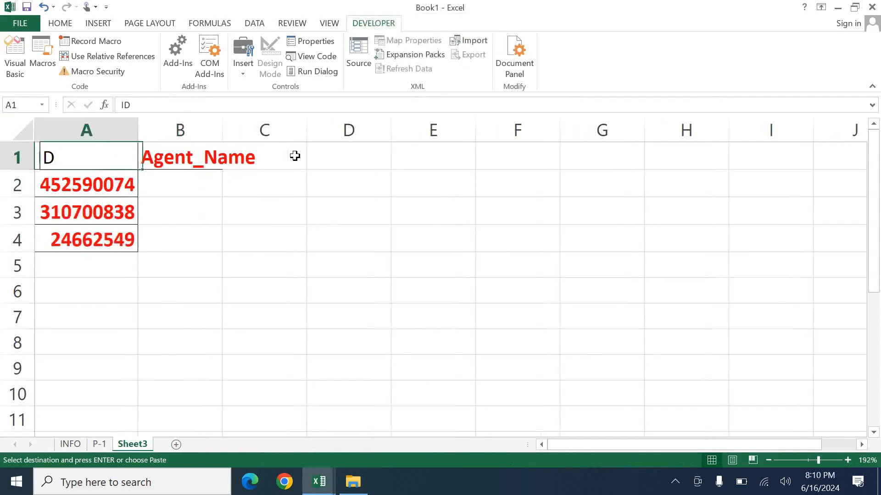
key("shift+Right")
key("shift+Down")
key("ctrl+shift+Down")
key("alt+h")
key("o")
key("i")
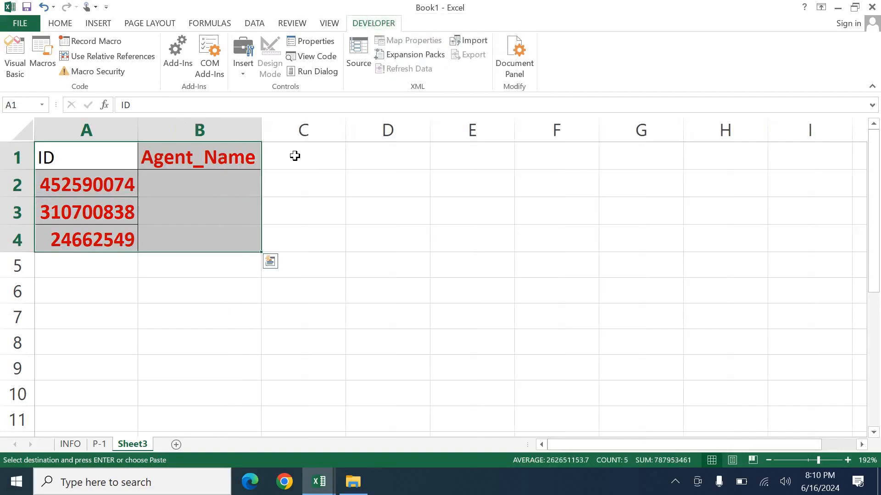
Switch to the PIVOT TABLE workbook, save it and close it
key("Right")
key("ctrl+Tab")
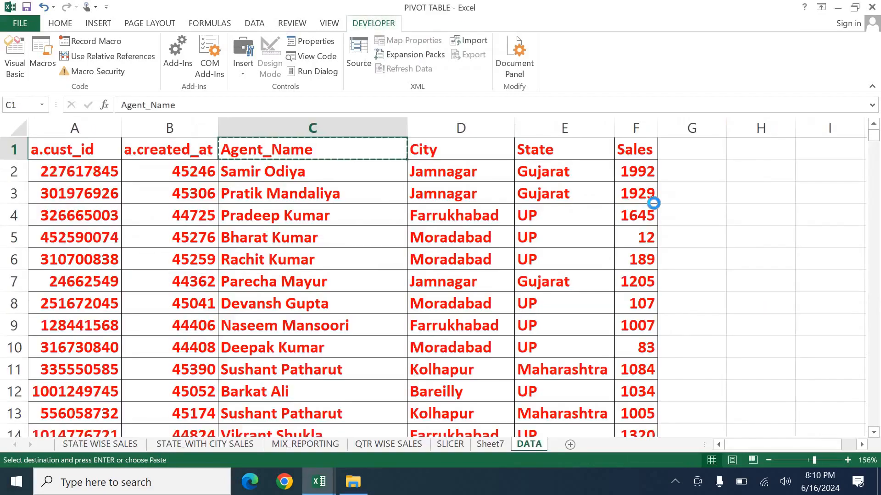
key("ctrl+s")
left_click(872, 7)
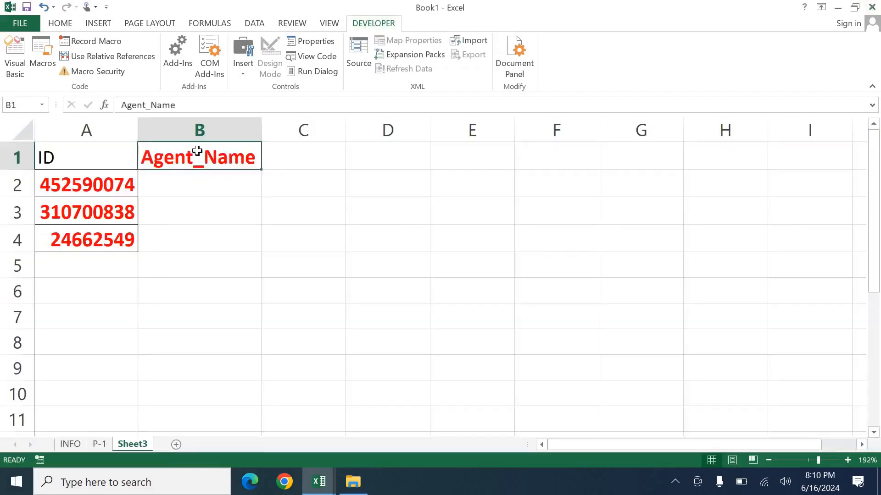
With cell B2 of Sheet3 selected, start recording a macro named VLOOKUP_CONCEPT stored in the Personal Macro Workbook
left_click(181, 200)
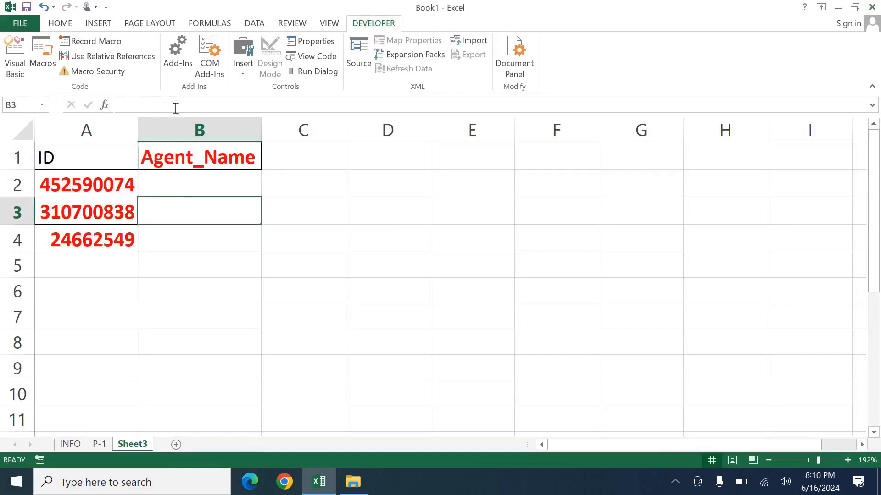
left_click(64, 25)
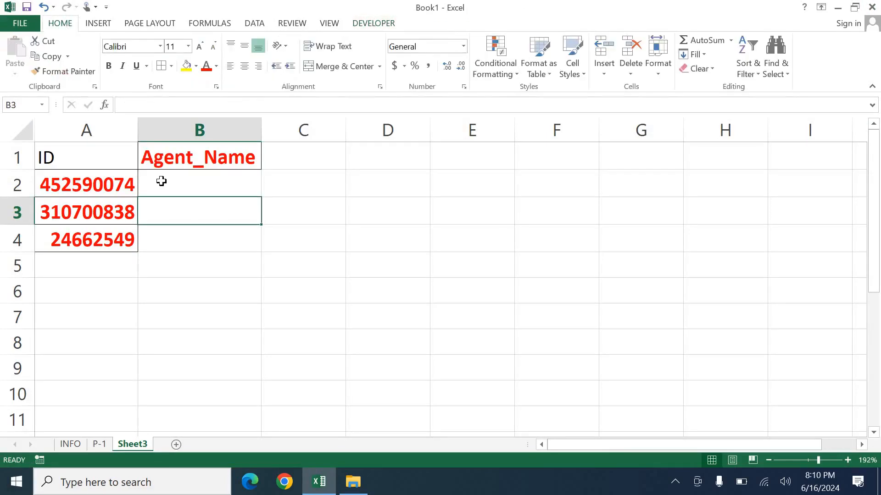
left_click(161, 181)
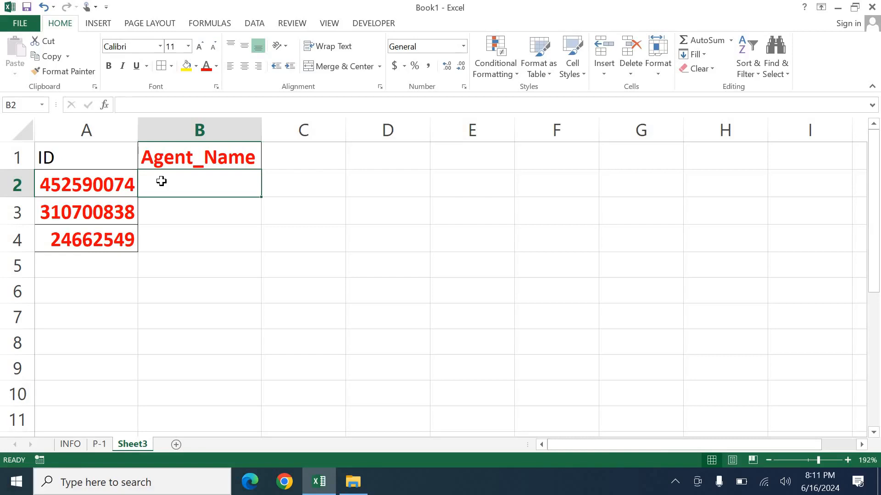
left_click(375, 25)
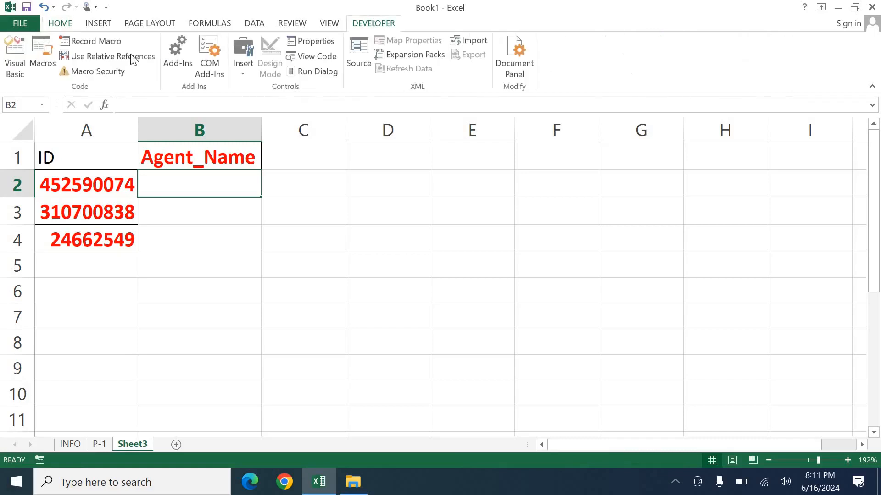
left_click(116, 45)
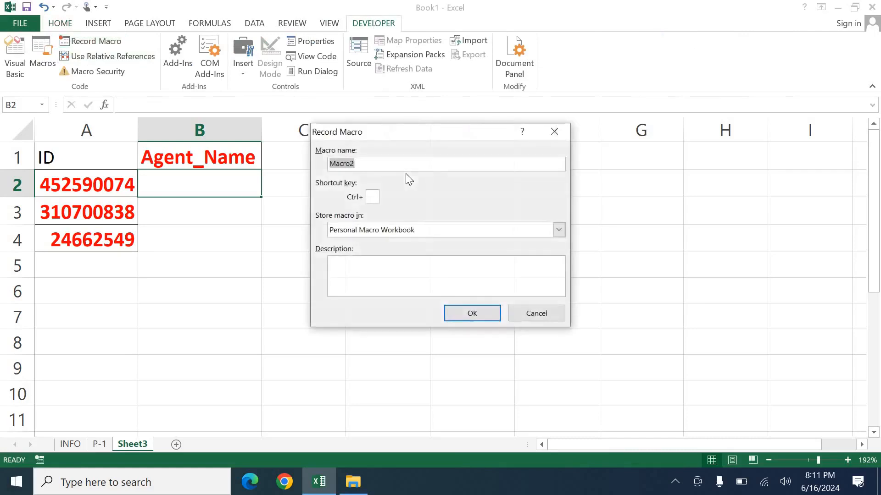
type("VLOOKUP_CONCEPT")
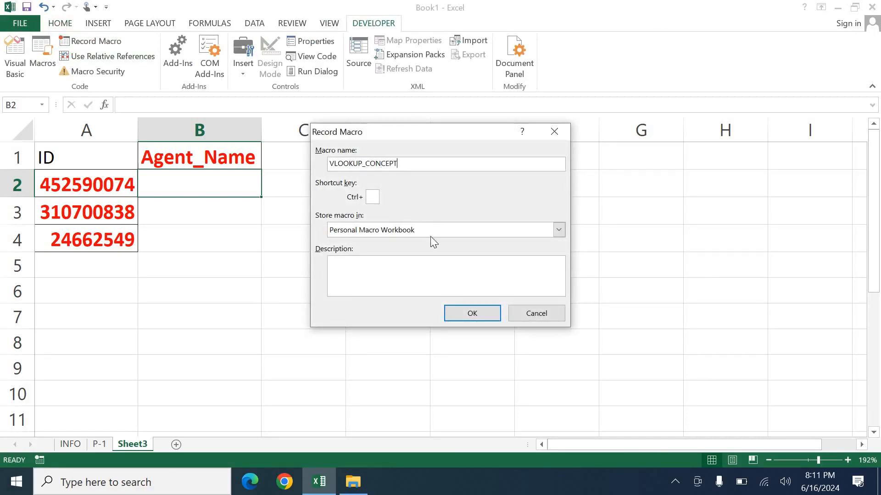
left_click(461, 317)
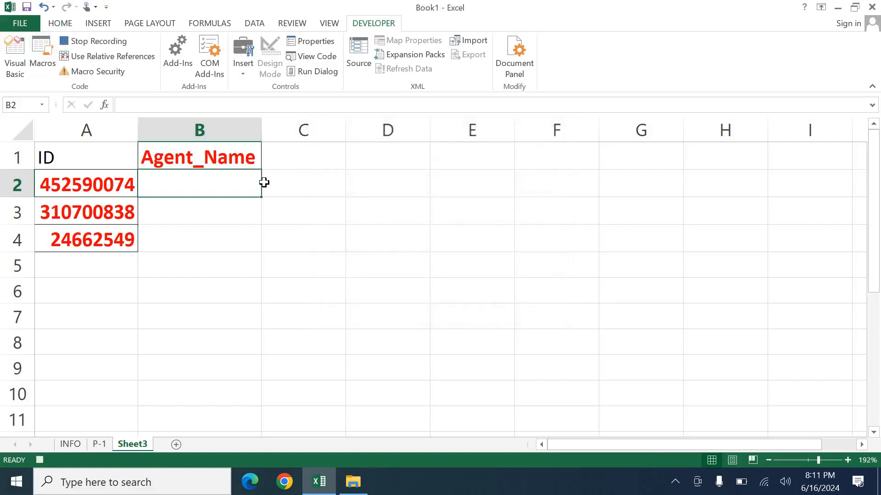
Open the PIVOT TABLE workbook from the TRAINING folder on drive D and maximize its window
left_click(23, 20)
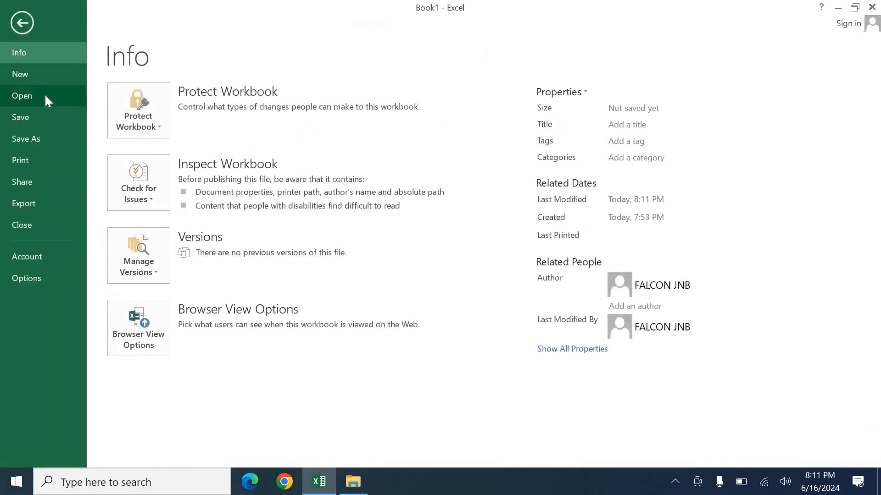
left_click(45, 95)
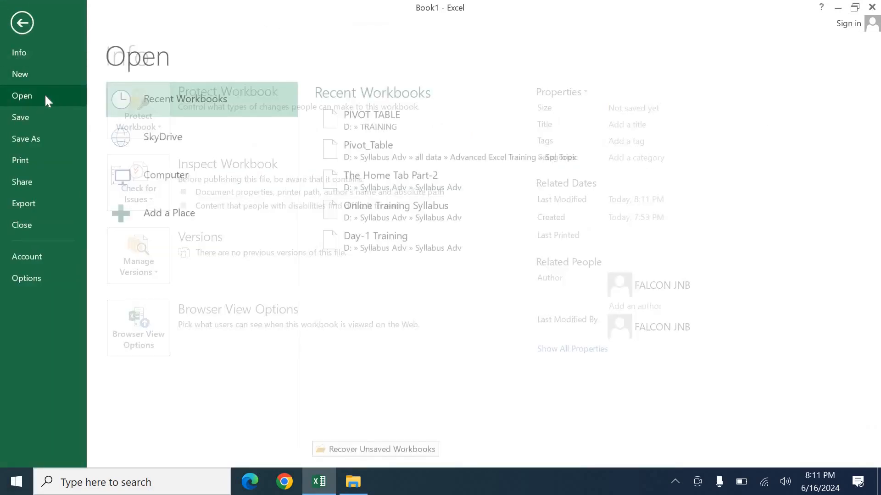
left_click(178, 186)
left_click(344, 292)
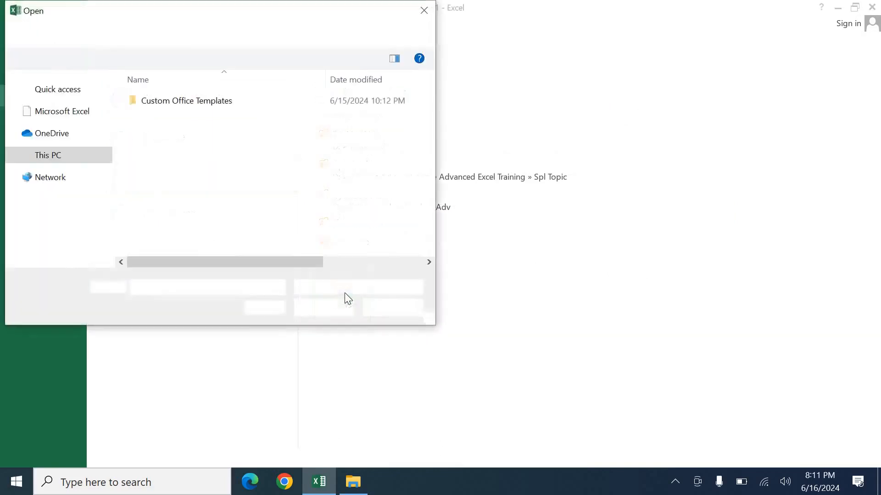
left_click(107, 262)
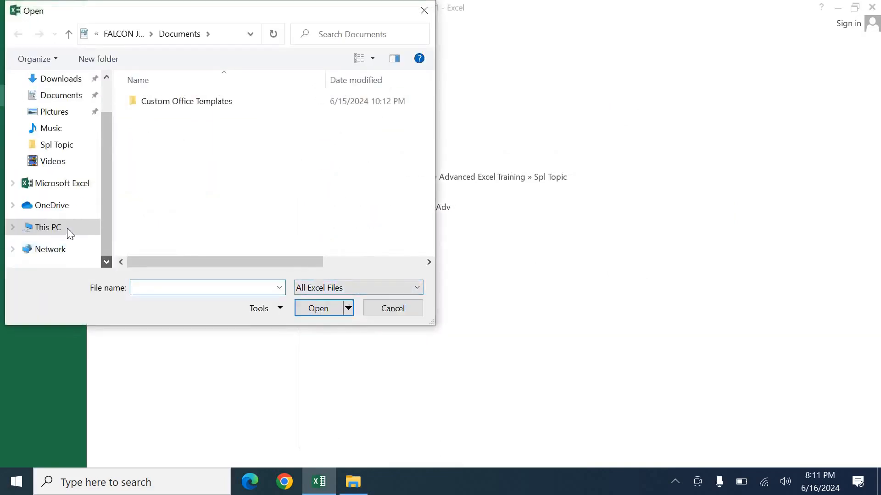
left_click(67, 228)
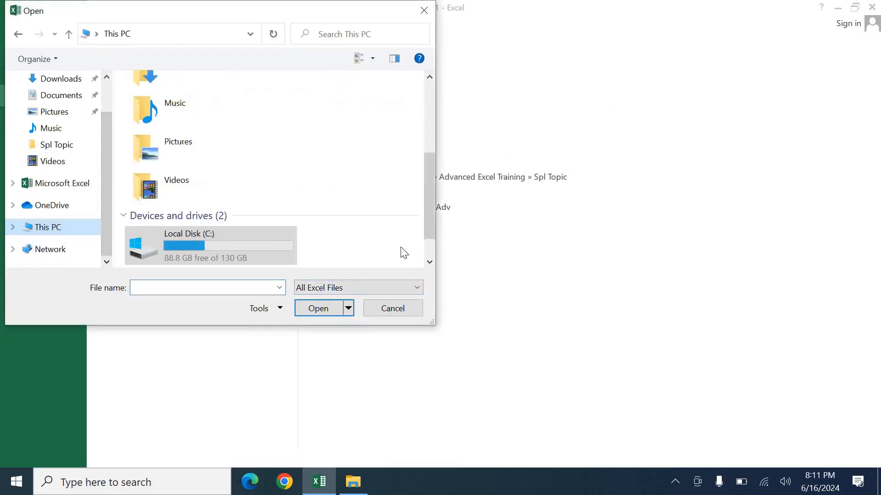
left_click(429, 262)
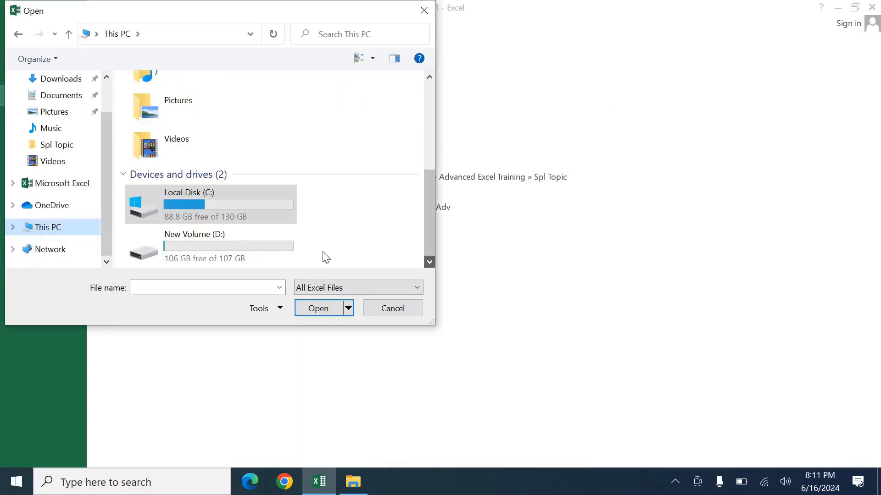
double_click(246, 252)
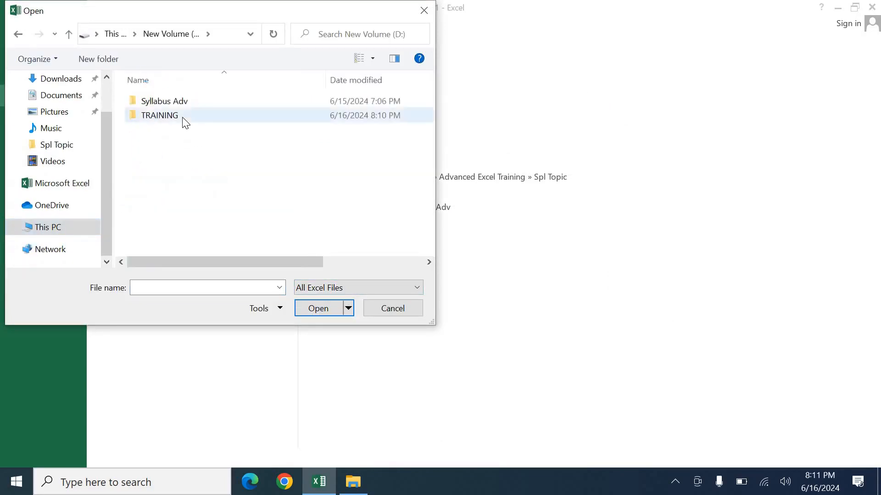
double_click(183, 117)
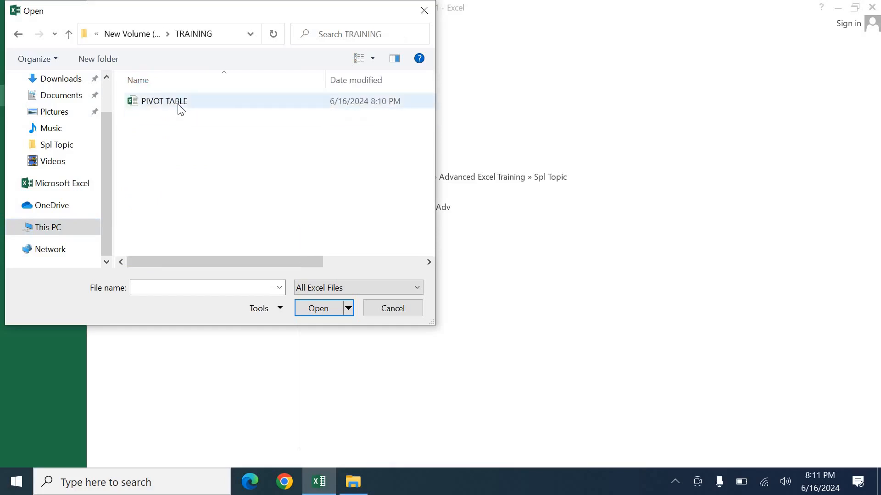
left_click(179, 104)
left_click(323, 304)
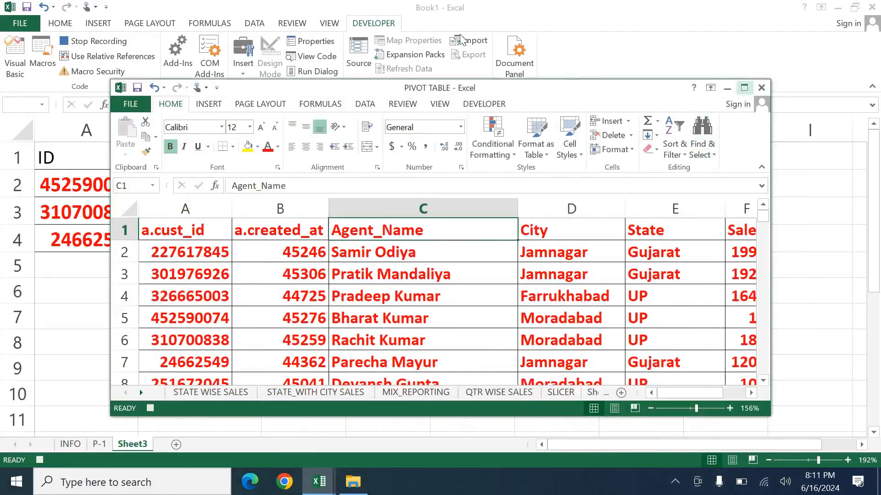
left_click(744, 88)
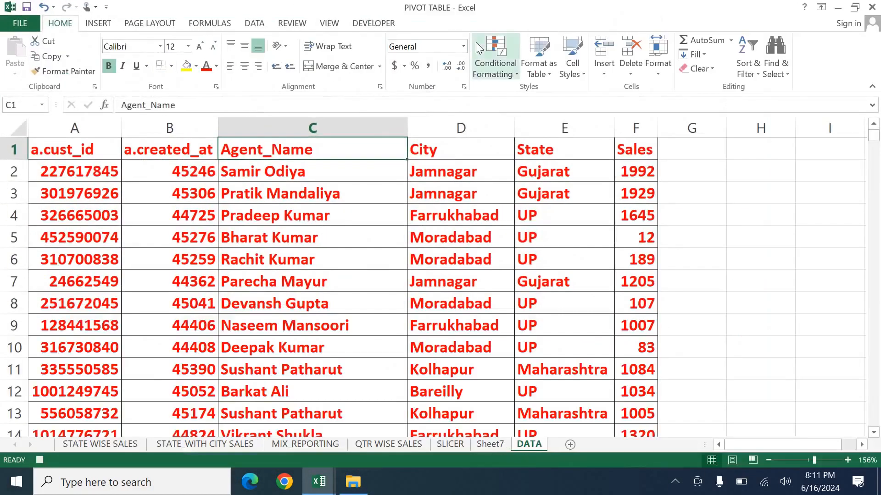
In Book1's cell B2, enter =VLOOKUP(A2,'[PIVOT TABLE.xlsx]DATA'!$A:$C,3,0), picking columns A to C of the DATA sheet as the table array
key("alt+Tab")
type("=VL")
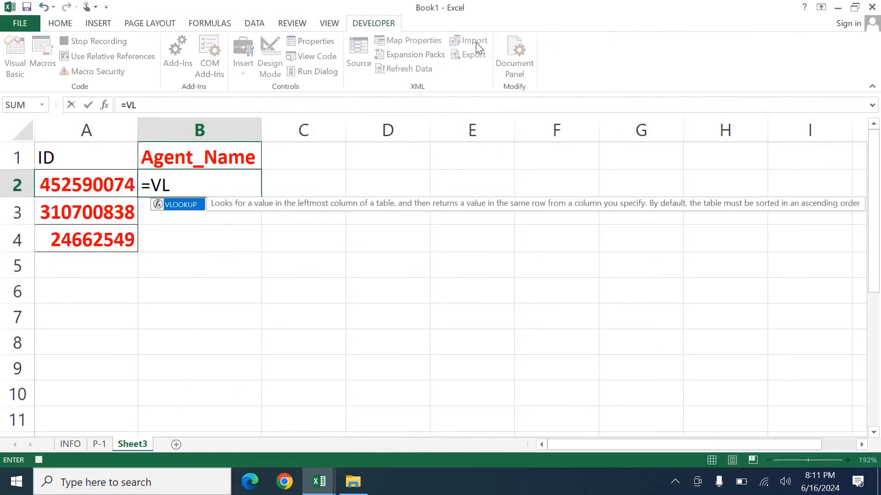
key("Tab")
type("A2,")
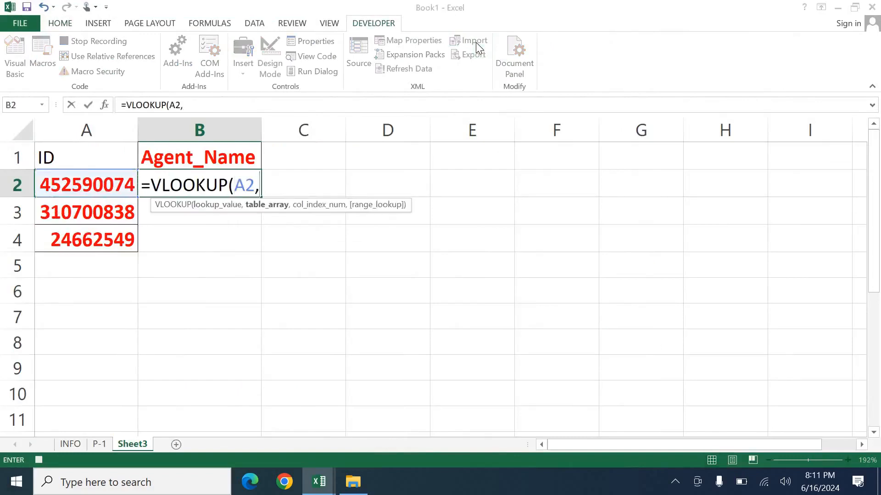
key("alt+Tab")
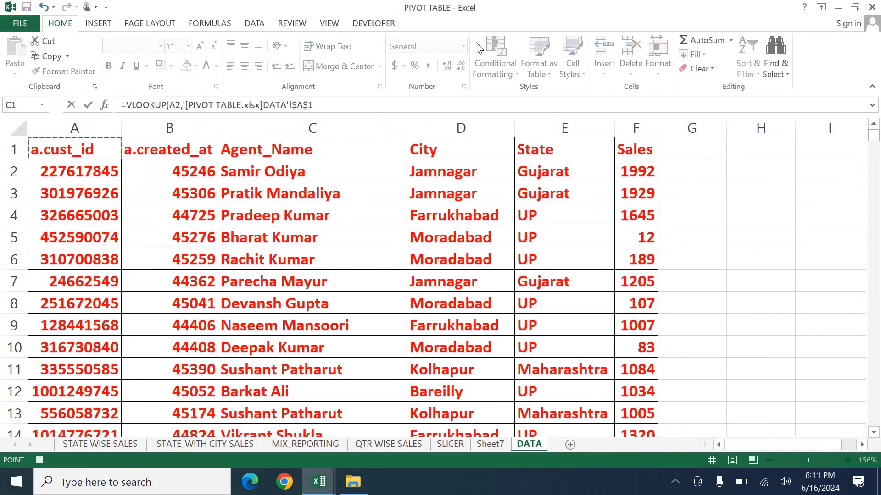
key("ctrl+space")
key("shift+Right")
key("shift+Right")
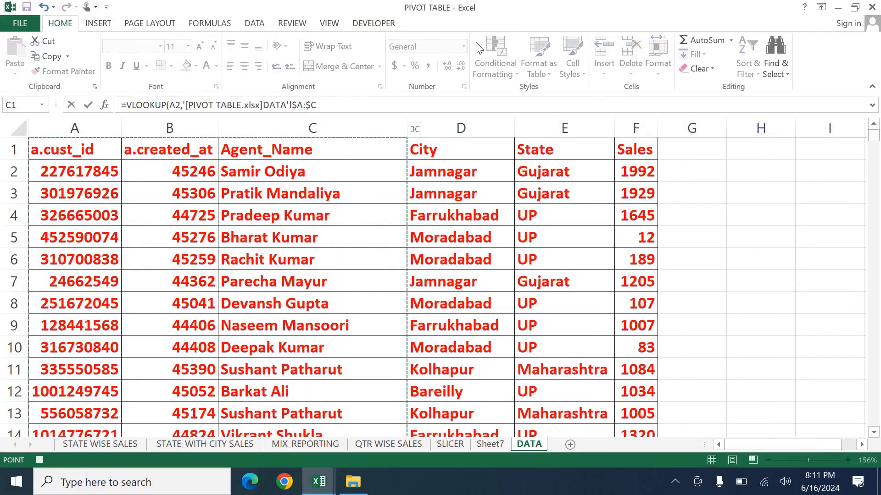
type(",3,0")
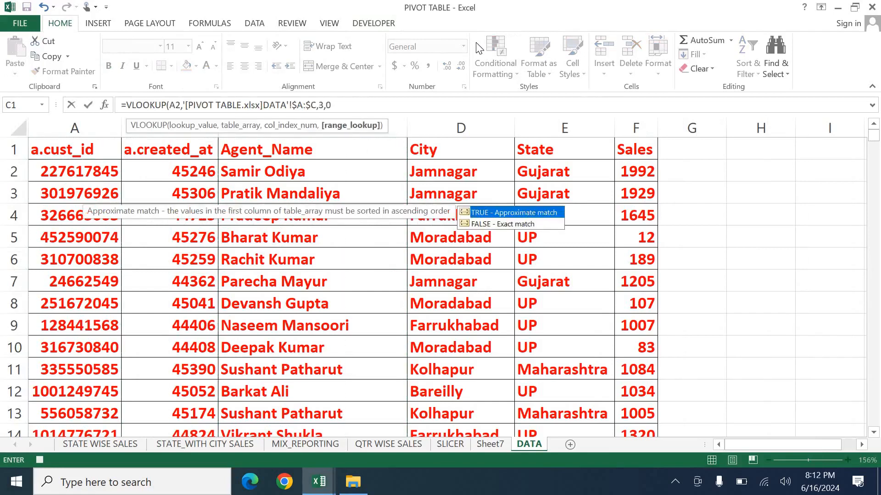
key("Return")
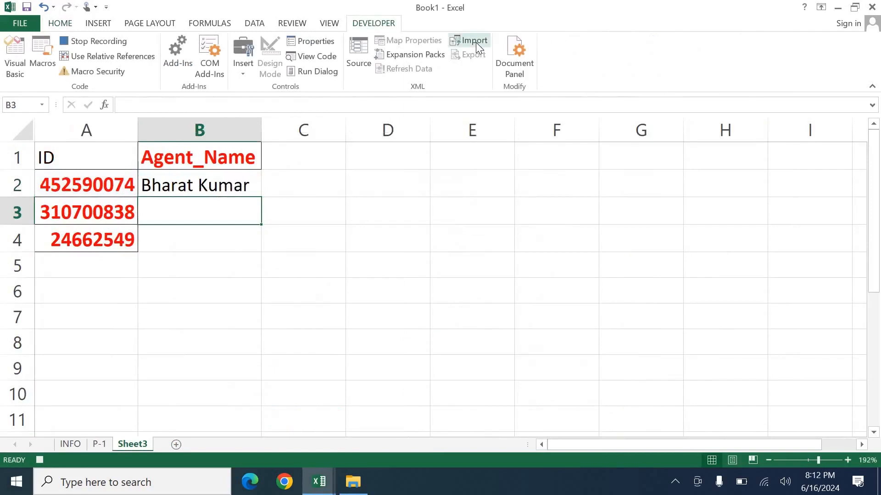
Fill the VLOOKUP formula from B2 down to B4 and stop recording the macro
key("Up")
key("Left")
key("ctrl+Down")
key("Right")
key("ctrl+shift+Up")
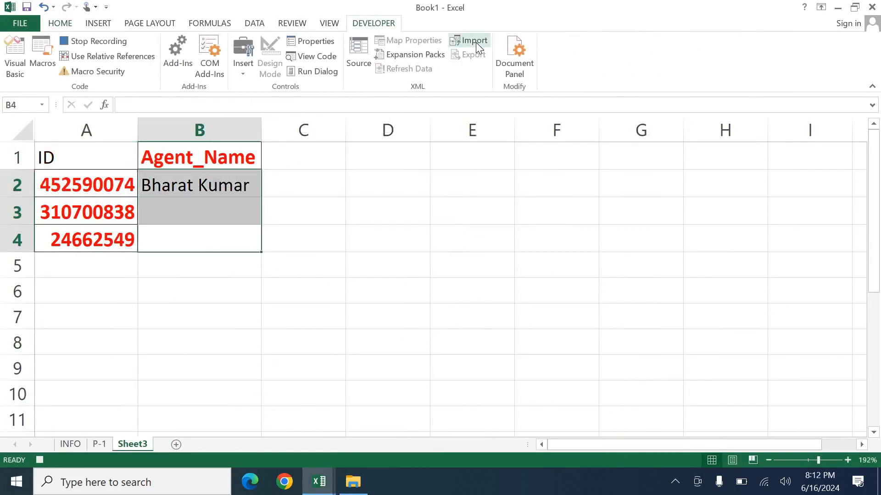
key("ctrl+d")
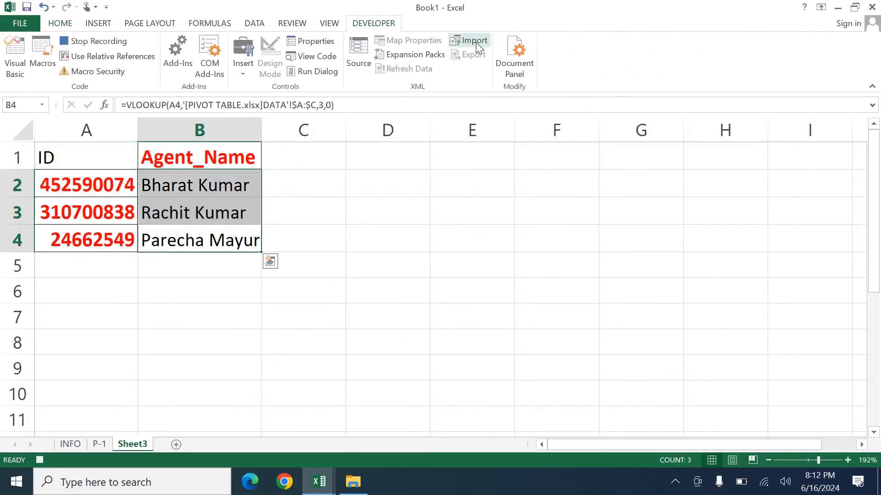
left_click(78, 46)
left_click(199, 160)
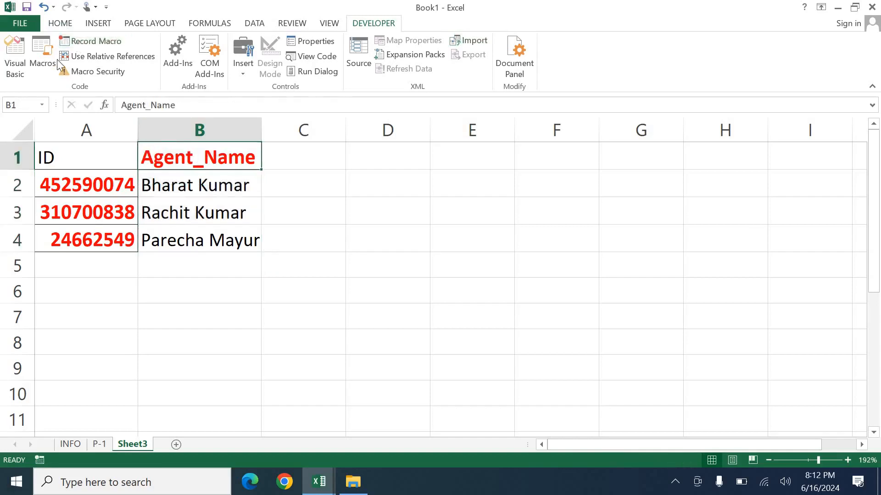
Step into the VLOOKUP_CONCEPT macro, maximize its code window and go through the recorded lines down to End Sub
left_click(43, 53)
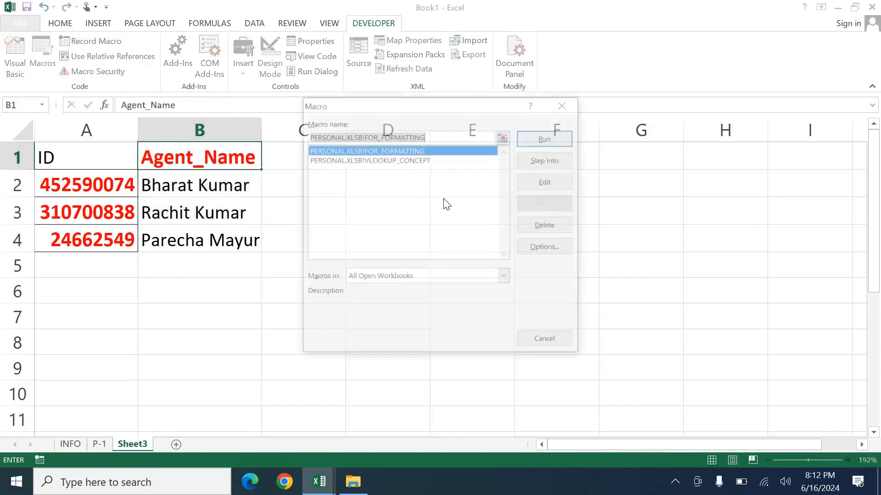
left_click(406, 160)
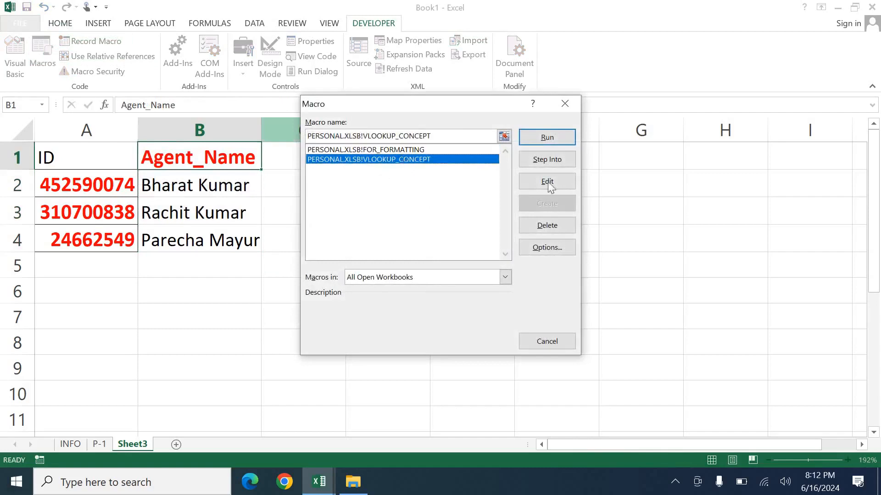
left_click(541, 161)
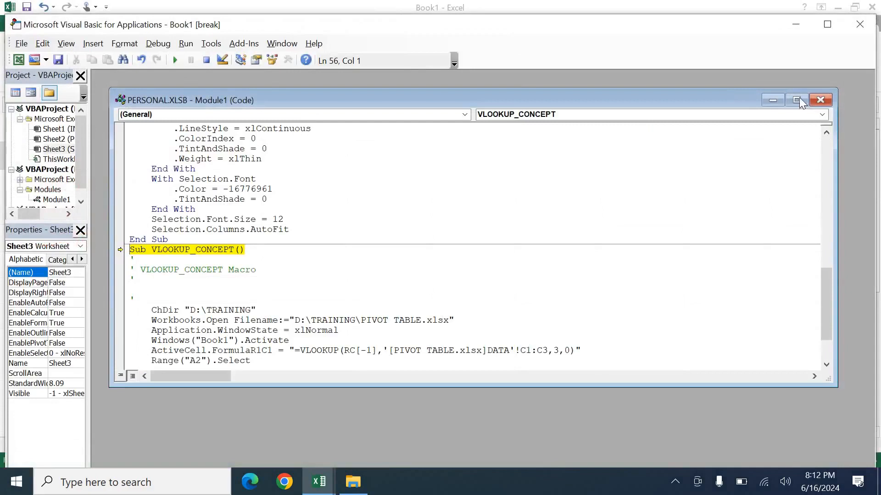
left_click(797, 100)
left_click(460, 334)
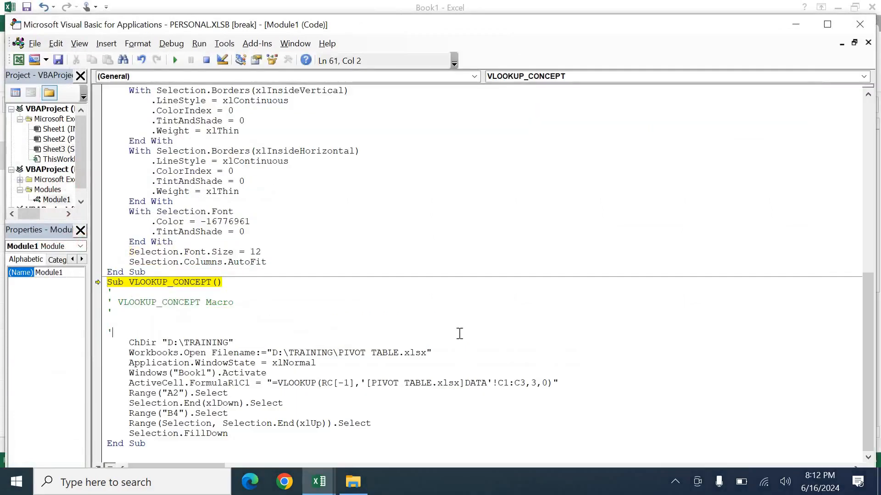
key("Down")
key("Down")
key("Down")
key("Down")
key("Down")
Set the code editor's font size to 24 in the editor format options
left_click(225, 43)
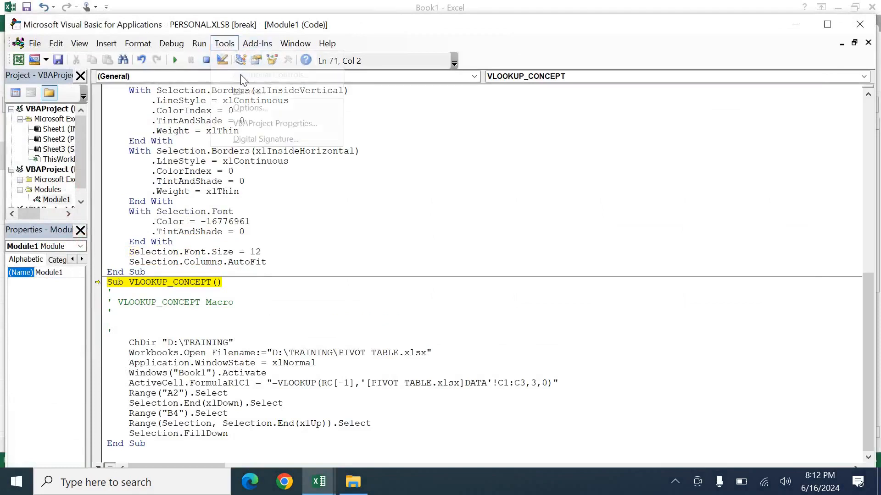
left_click(252, 108)
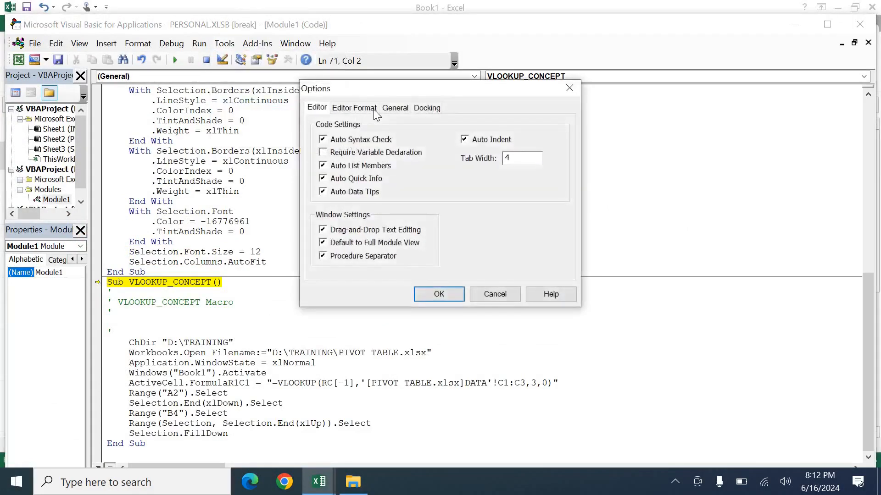
left_click(373, 109)
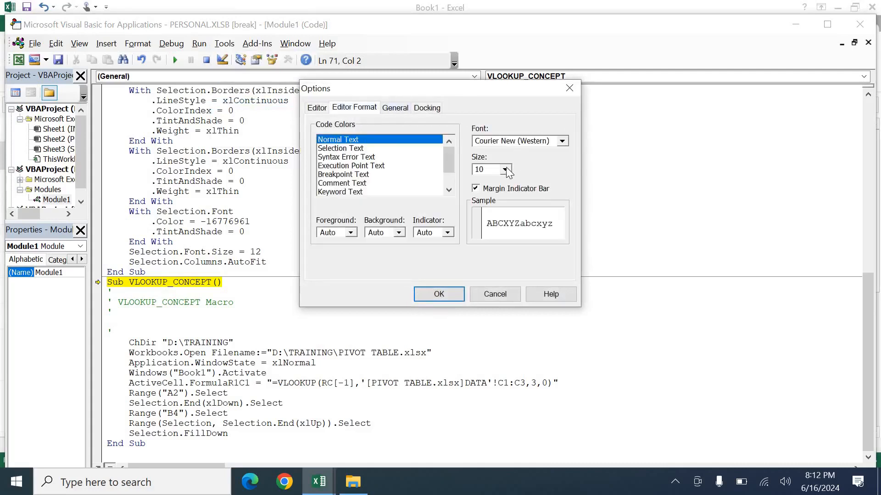
left_click(506, 170)
left_click(506, 214)
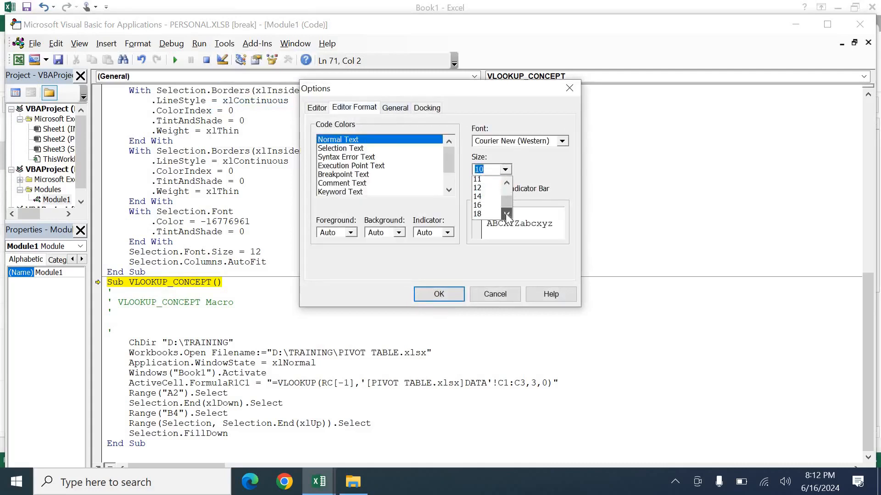
left_click(506, 214)
left_click(487, 215)
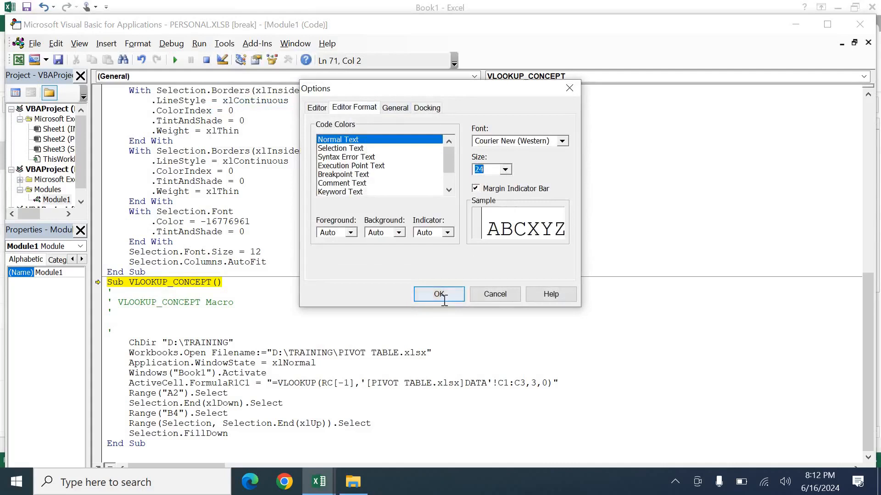
left_click(444, 300)
Go through the VLOOKUP_CONCEPT code down to the Range("B4").Select line
left_click(315, 366)
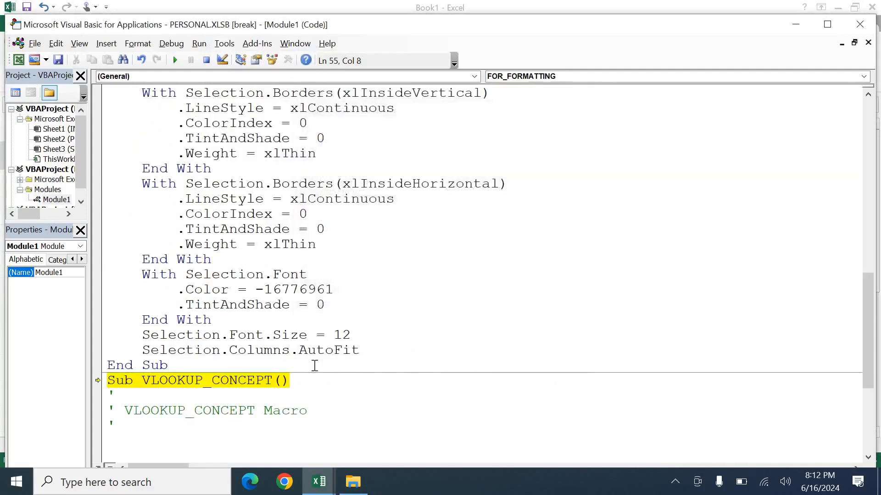
key("Down")
key("Down")
key("Down")
key("Down")
key("Down")
key("Down")
key("Down")
key("Down")
key("Down")
key("Down")
key("Down")
key("Down")
key("Down")
key("Down")
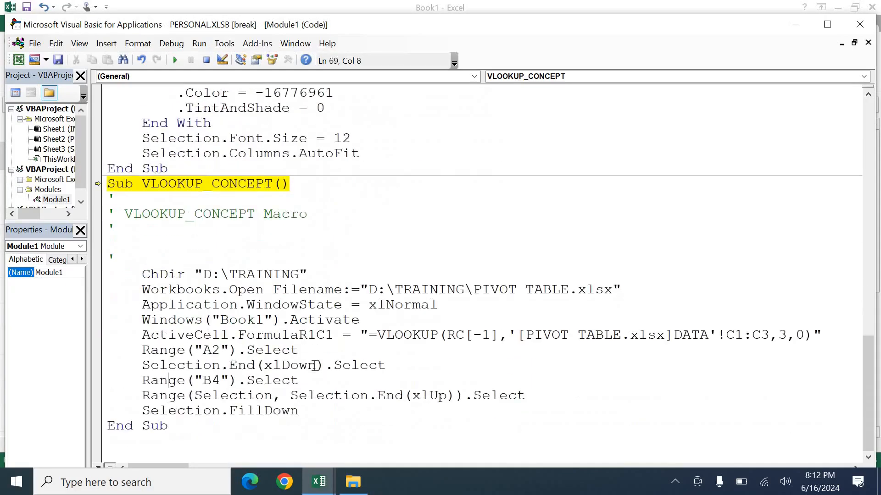
Highlight the Workbooks.Open Filename statement to examine how the PIVOT TABLE workbook is opened
key("Up")
key("Up")
key("Up")
key("Up")
key("Up")
key("Up")
key("shift+Right")
key("shift+Right")
key("shift+Right")
key("shift+Right")
key("shift+Right")
key("shift+Right")
key("shift+Right")
key("shift+Right")
key("shift+Right")
key("shift+Right")
key("shift+Right")
key("shift+Right")
key("shift+Right")
key("shift+Right")
key("shift+Right")
key("shift+Right")
key("shift+Right")
key("shift+Right")
key("shift+Right")
key("shift+Right")
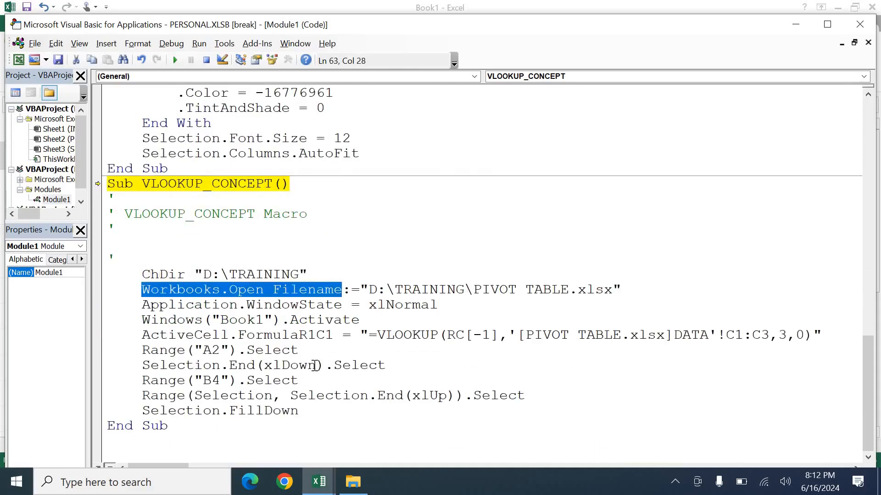
key("shift+Right")
key("shift+Right")
key("shift+Right")
key("Down")
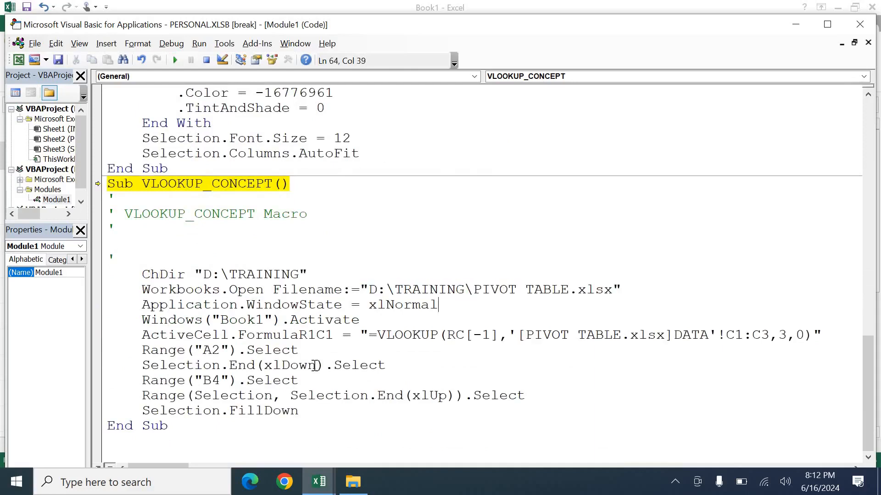
Highlight the Application.WindowState = xlNormal line to examine the recorded window state
key("shift+Left")
key("shift+Left")
key("shift+Left")
key("shift+Left")
key("shift+Left")
key("shift+Left")
key("shift+Left")
key("shift+Left")
key("shift+Left")
key("shift+Left")
key("shift+Left")
key("shift+Left")
key("shift+Left")
key("shift+Left")
key("shift+Left")
key("shift+Left")
key("shift+Left")
key("shift+Left")
key("shift+Left")
key("shift+Left")
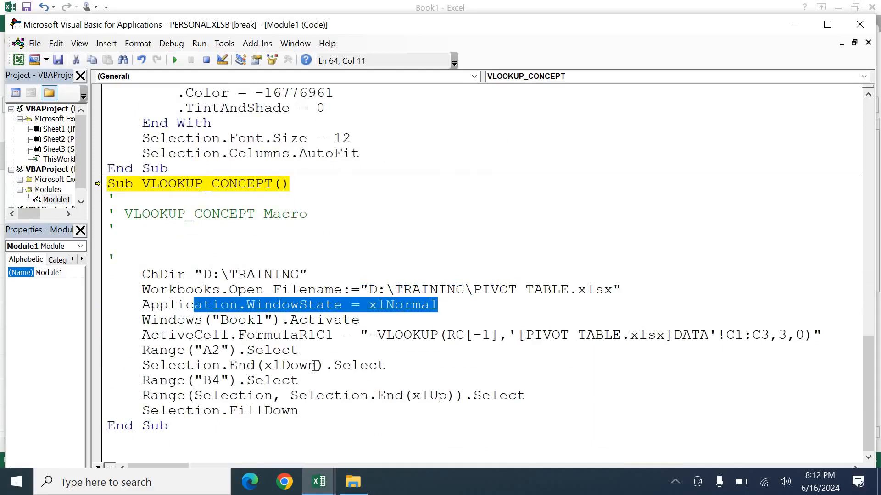
key("Down")
key("Up")
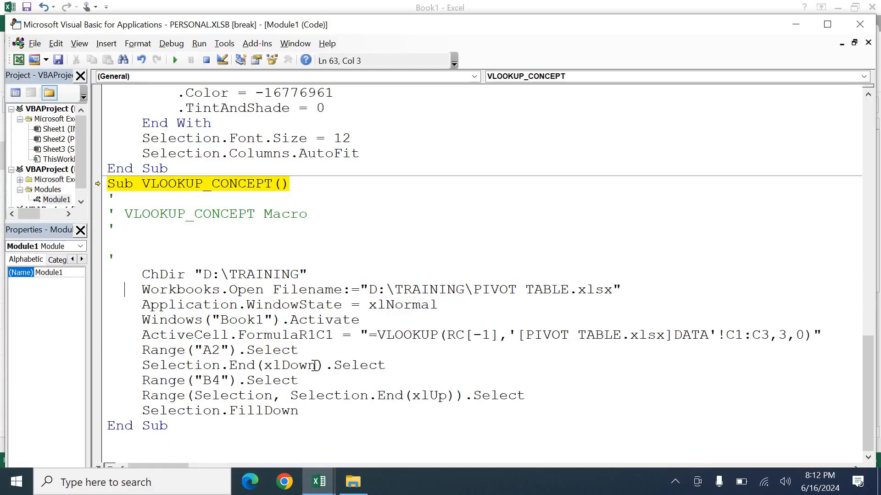
Review the macro body by selecting its lines from ChDir to Selection.FillDown, then close the code editor and stop the debugger
left_click(473, 318)
key("Right")
key("Right")
key("Right")
key("Right")
key("Right")
key("Right")
key("Right")
key("Right")
key("Right")
key("Right")
key("Right")
key("Right")
key("Right")
key("Right")
key("Right")
key("Right")
key("Right")
key("Right")
key("Right")
key("Right")
key("Right")
key("Down")
key("Left")
key("Down")
key("Down")
key("Down")
key("Down")
key("shift+Up")
key("shift+Up")
key("shift+Up")
key("shift+Up")
key("shift+Up")
key("shift+Up")
key("shift+Up")
key("shift+Up")
key("shift+Up")
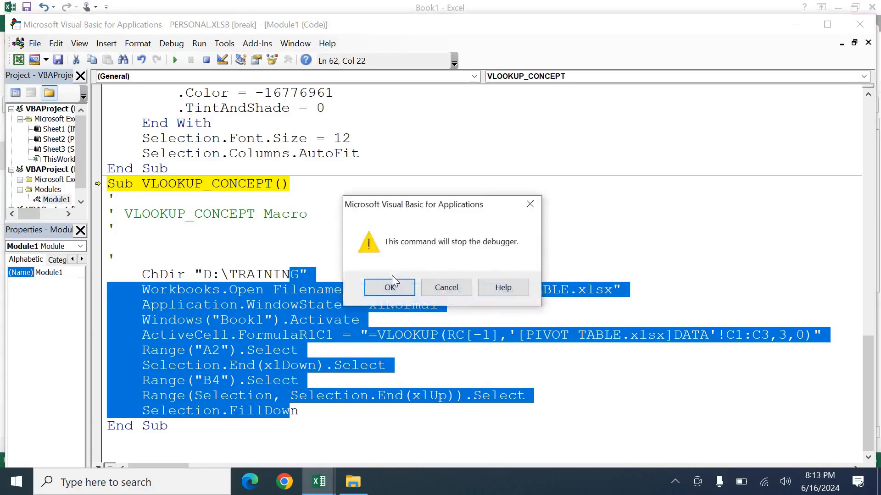
left_click(389, 287)
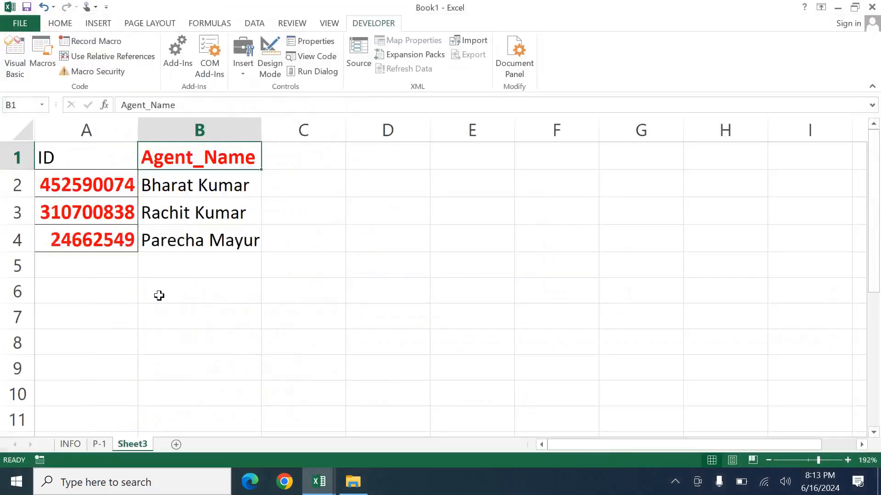
Switch to the PIVOT TABLE workbook and copy the customer IDs in A887:A888 of the DATA sheet
left_click(159, 295)
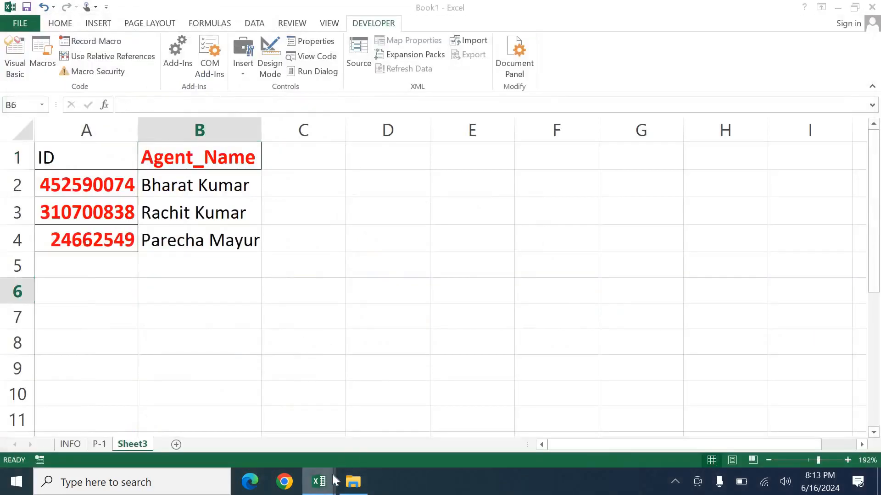
mouse_move(333, 481)
left_click(338, 420)
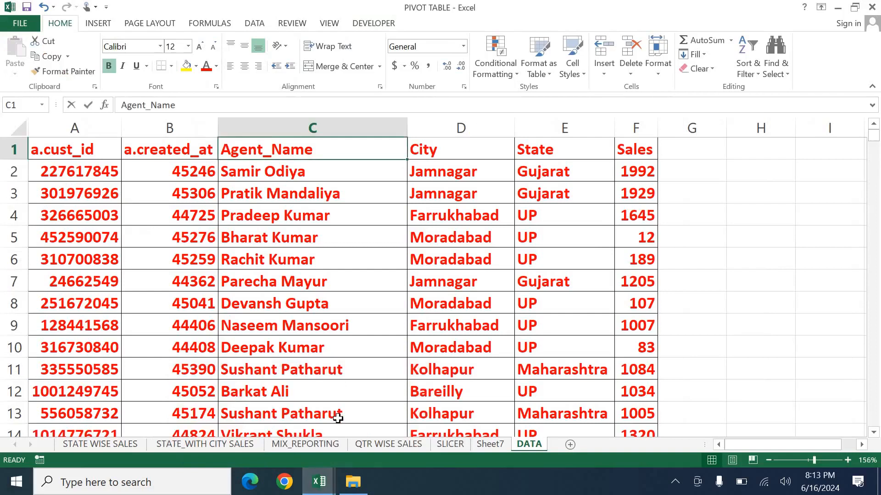
key("Left")
key("Left")
key("ctrl+Down")
key("Up")
key("Up")
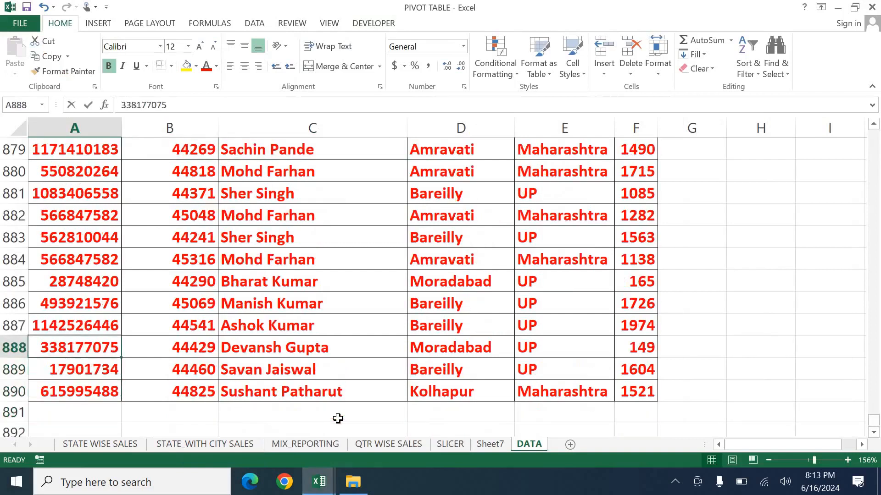
key("shift+Up")
key("ctrl+c")
Create a new blank workbook, paste the copied IDs starting at A2 and maximize its window
key("alt+Tab")
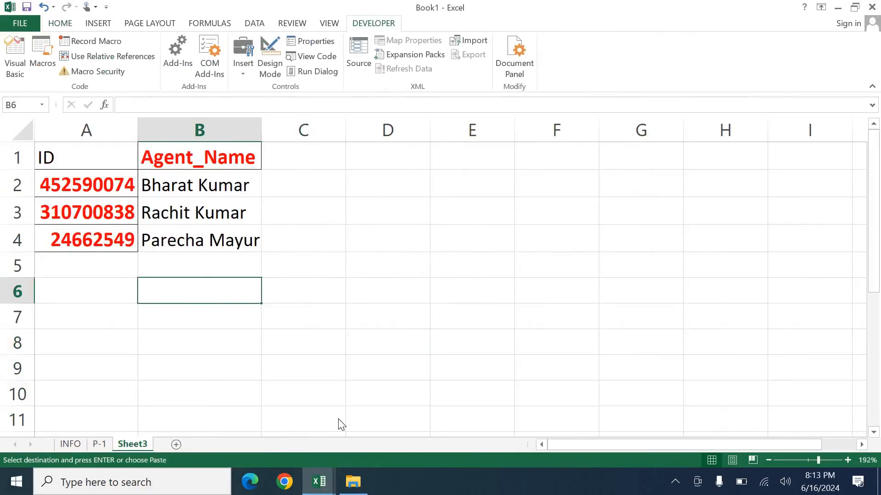
key("ctrl+n")
key("super+Down")
key("Down")
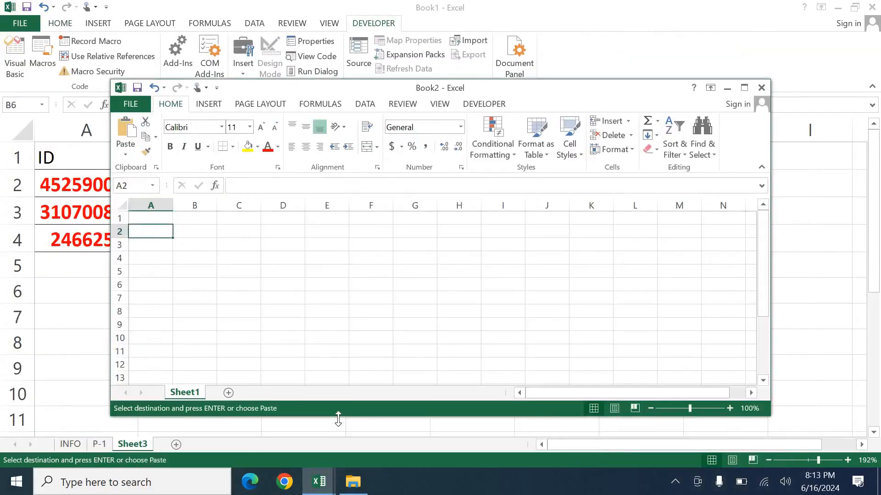
key("ctrl+v")
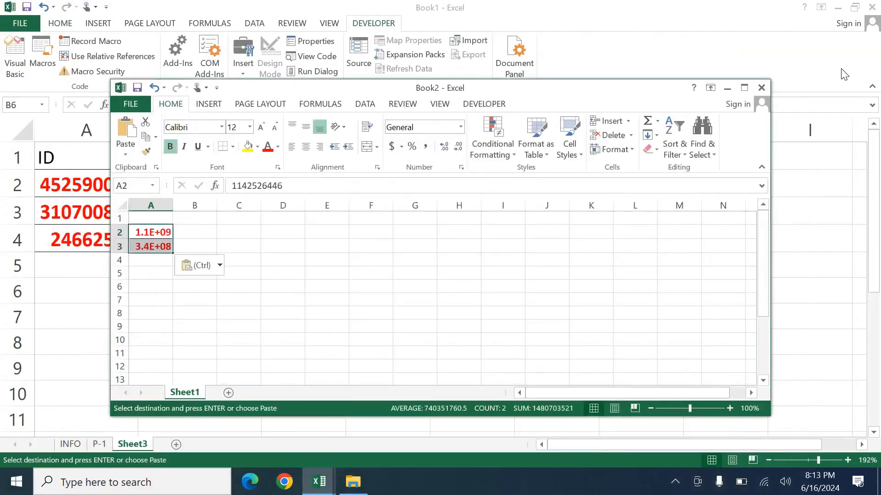
left_click(744, 88)
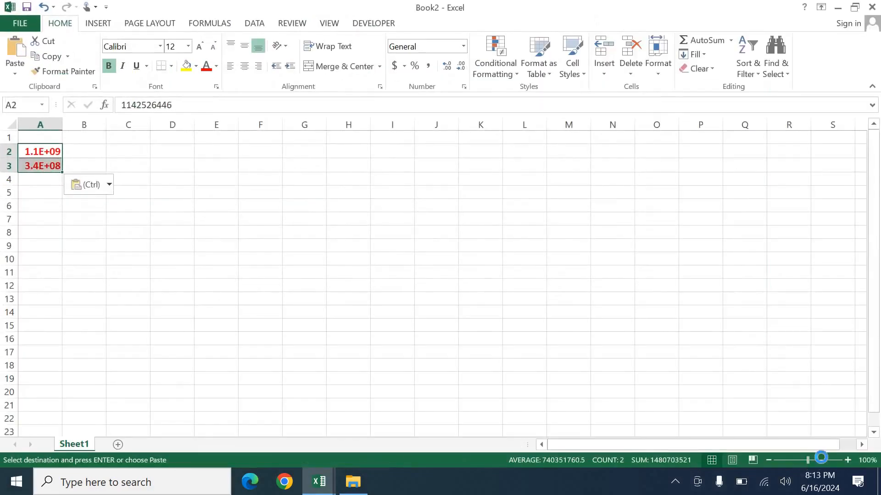
Autofit column A to show the full IDs and enter the heading NAME in B1
left_click(821, 459)
key("alt+o")
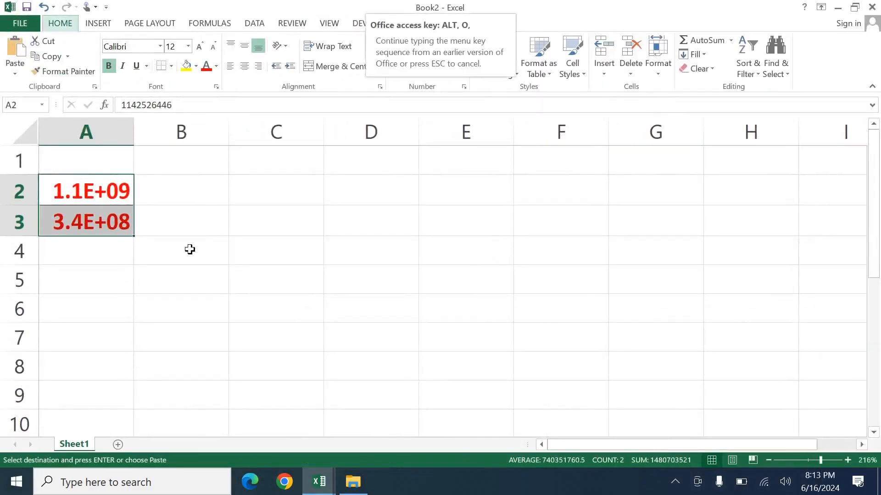
key("c")
key("a")
key("Right")
key("Up")
type("NAME")
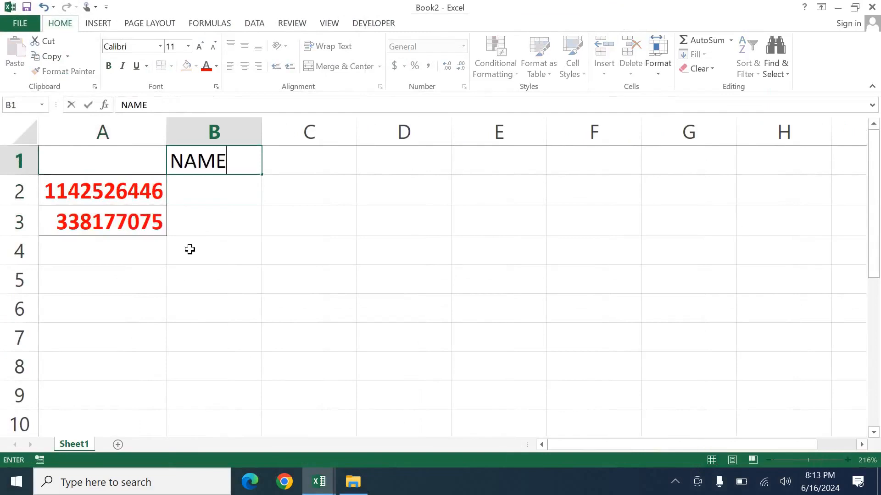
key("Return")
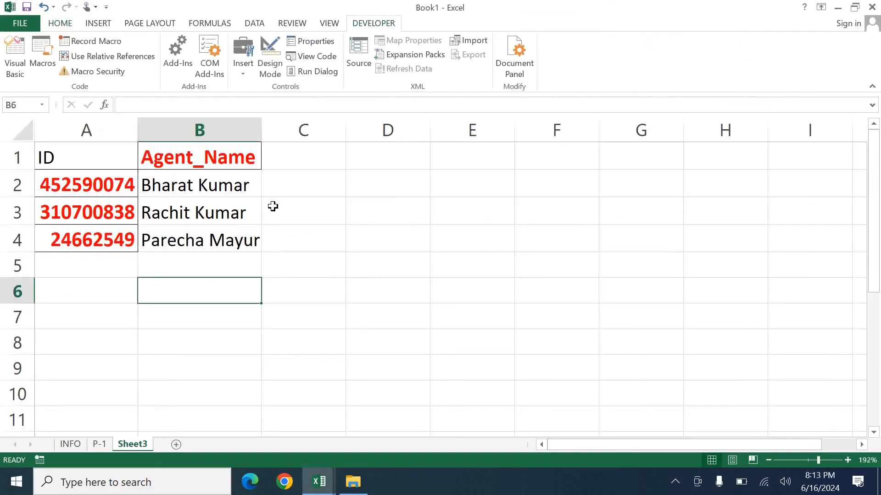
Close the PIVOT TABLE workbook and select B2 in Book1 to check its VLOOKUP formula
left_click(321, 482)
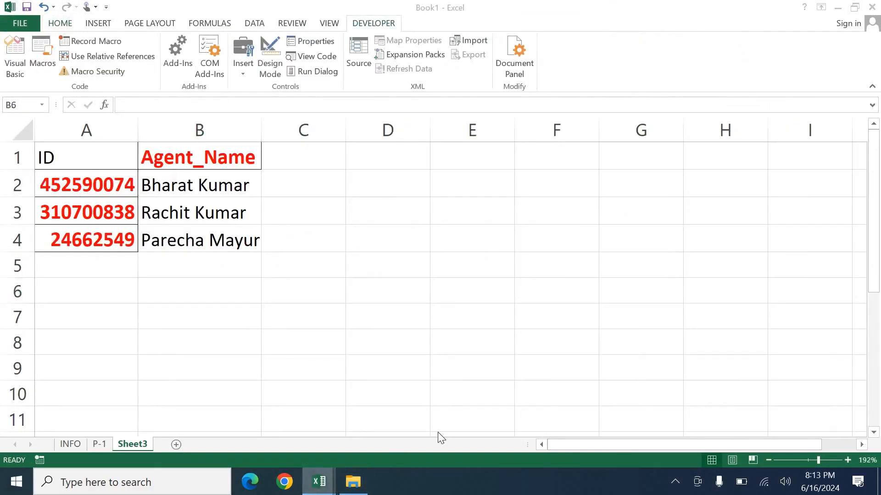
left_click(316, 415)
key("shift+Down")
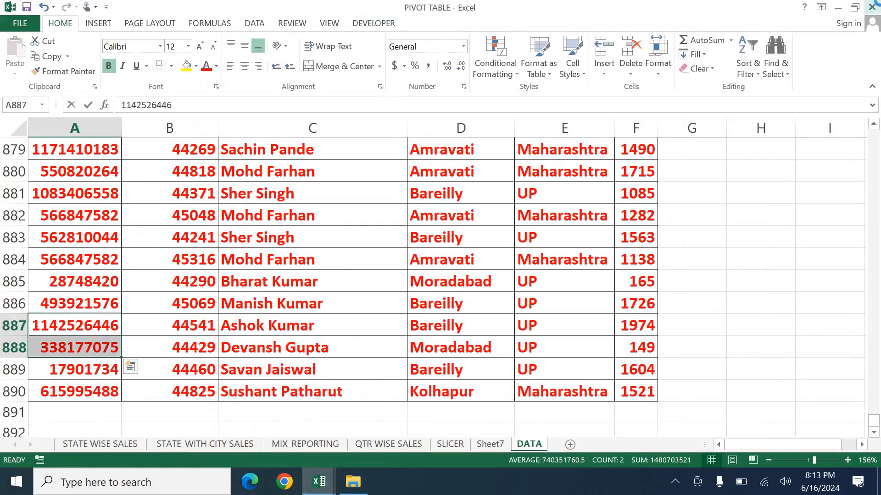
key("alt+Tab")
left_click_drag(187, 191, 188, 199)
left_click(187, 195)
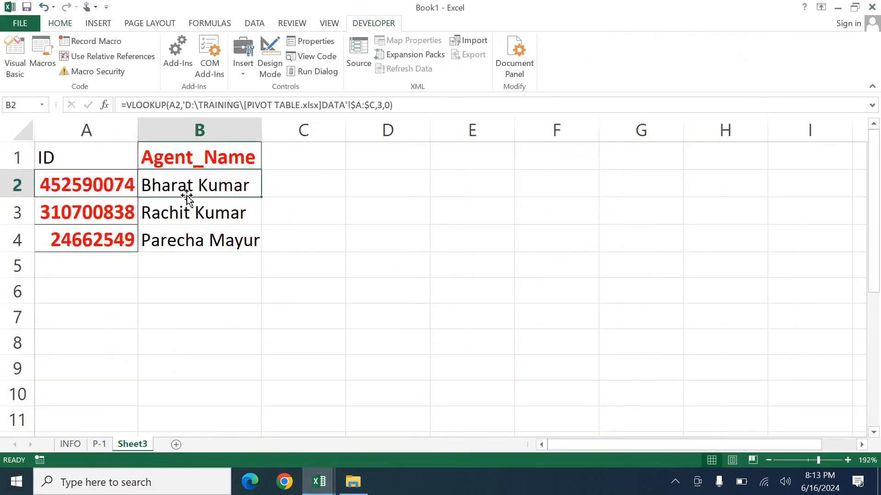
Return to cell B2 of Book2 and step into the PERSONAL.XLSB VLOOKUP_CONCEPT macro
key("alt+Tab")
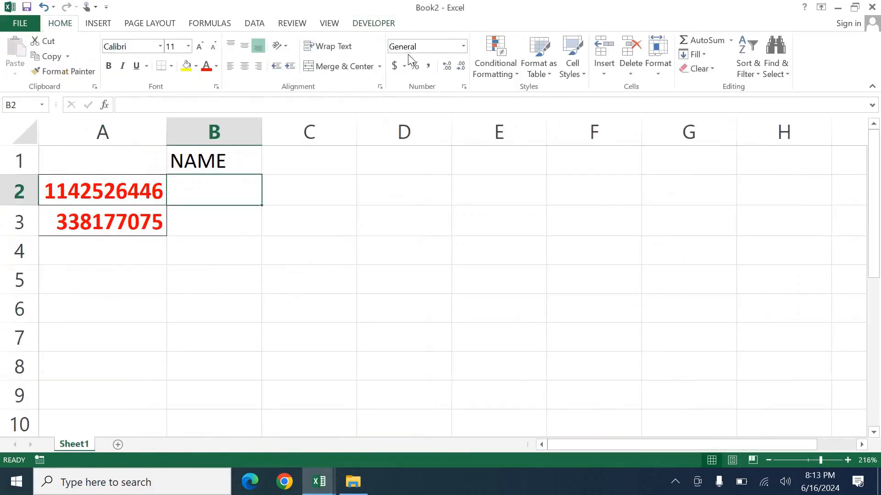
left_click(375, 24)
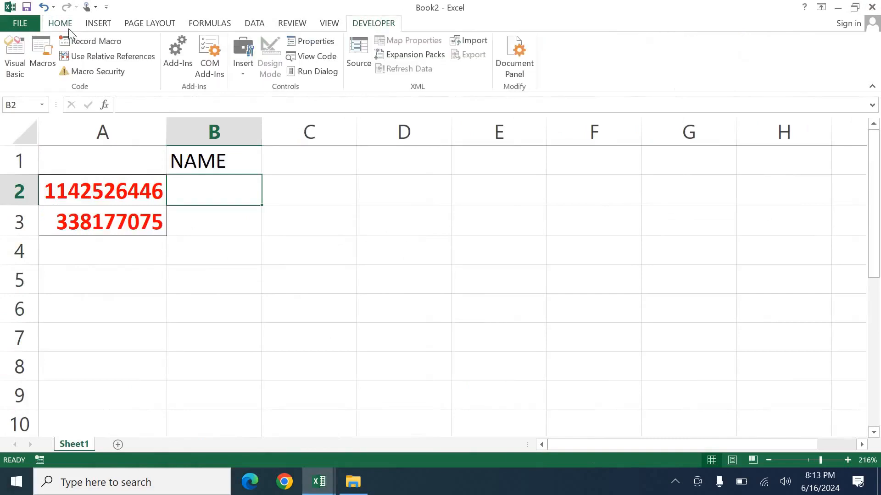
left_click(43, 49)
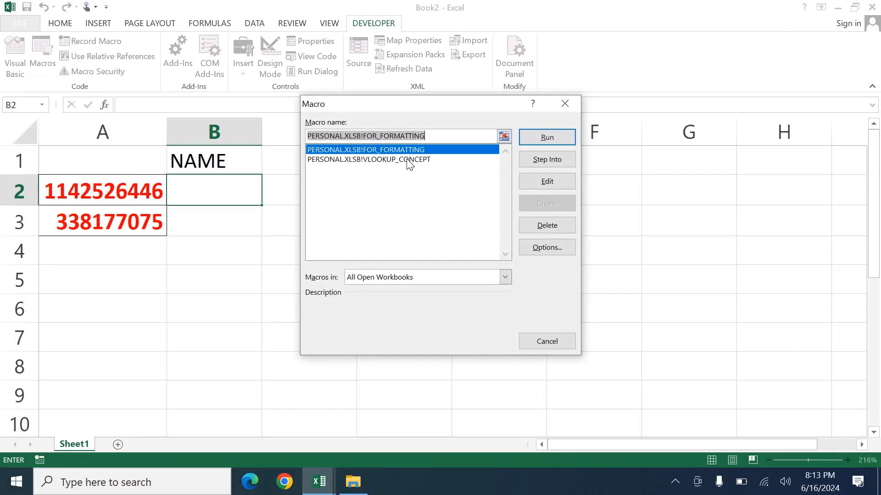
left_click(427, 160)
left_click(537, 161)
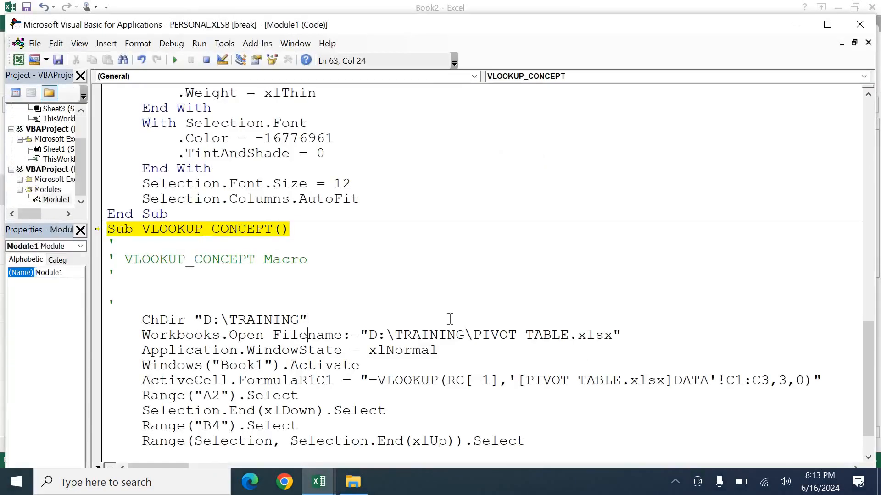
Move to the Windows("Book1").Activate line and switch back to the new workbook to check its name
key("Down")
key("Down")
key("Left")
key("Left")
key("Left")
key("Right")
key("alt+Tab")
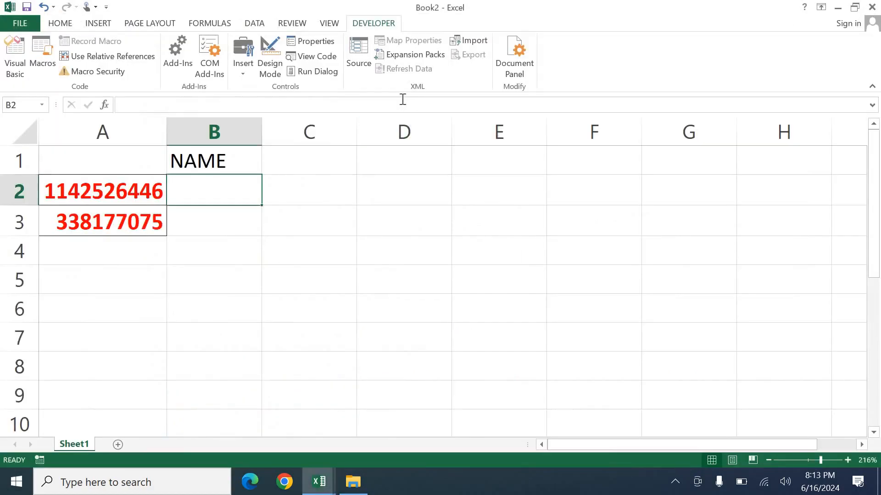
In the VLOOKUP_CONCEPT macro code, change the workbook name in the Windows("Book1").Activate line to Book2
key("alt+Tab")
key("shift+Left")
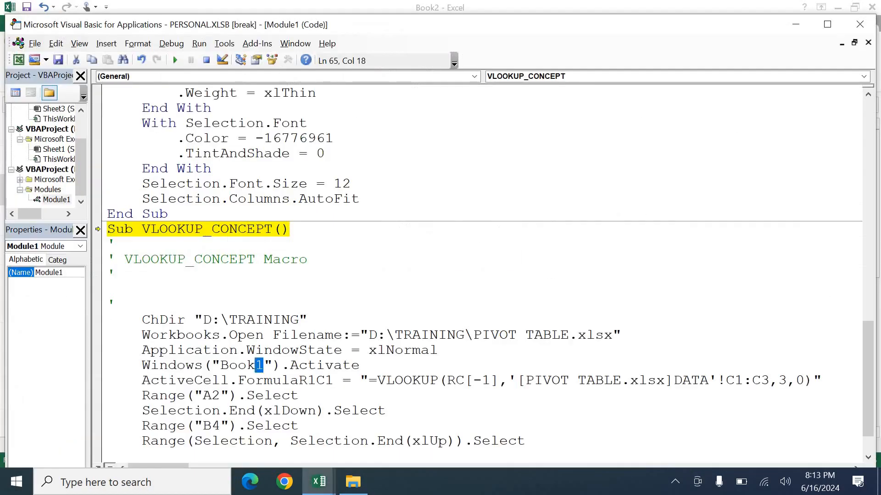
type("2")
key("Down")
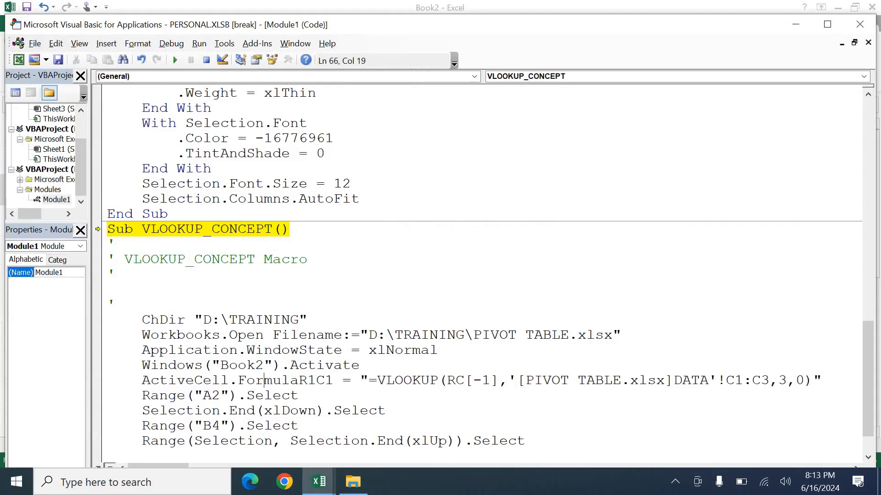
Stop the paused macro, run VLOOKUP_CONCEPT from the start, and autofit column B in Book2
left_click(207, 60)
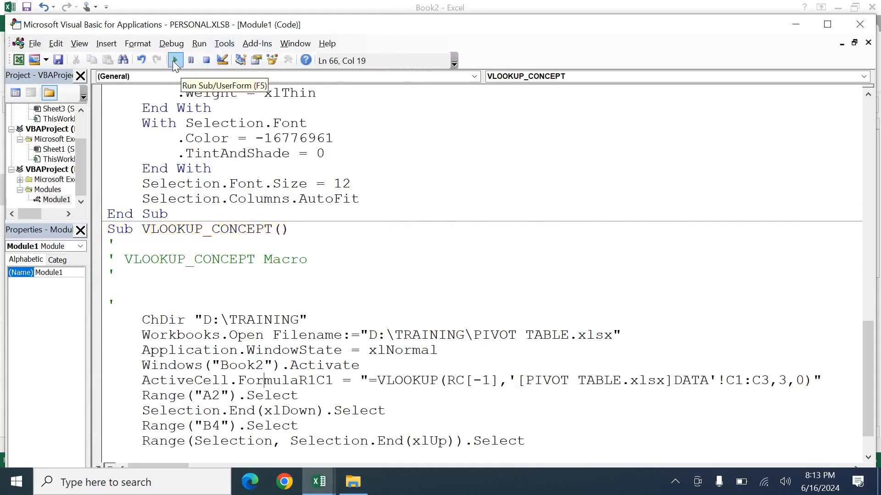
left_click(175, 61)
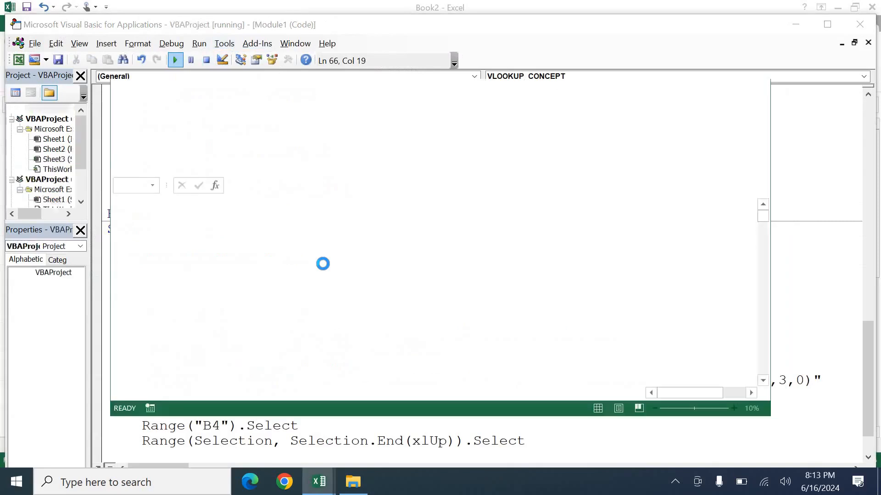
key("alt+Tab")
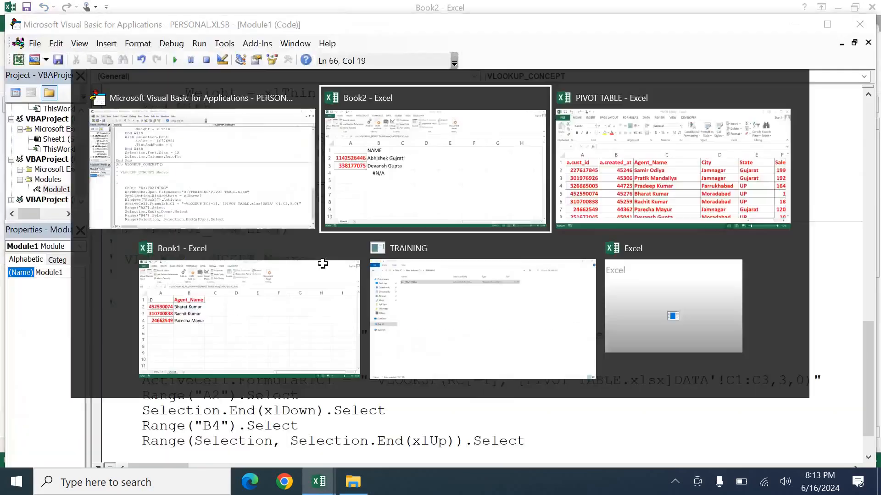
key("Right")
key("Left")
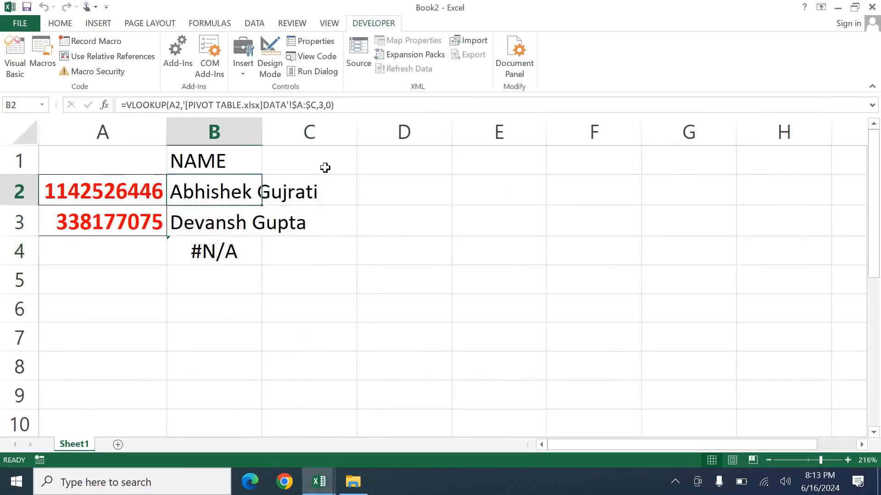
double_click(259, 124)
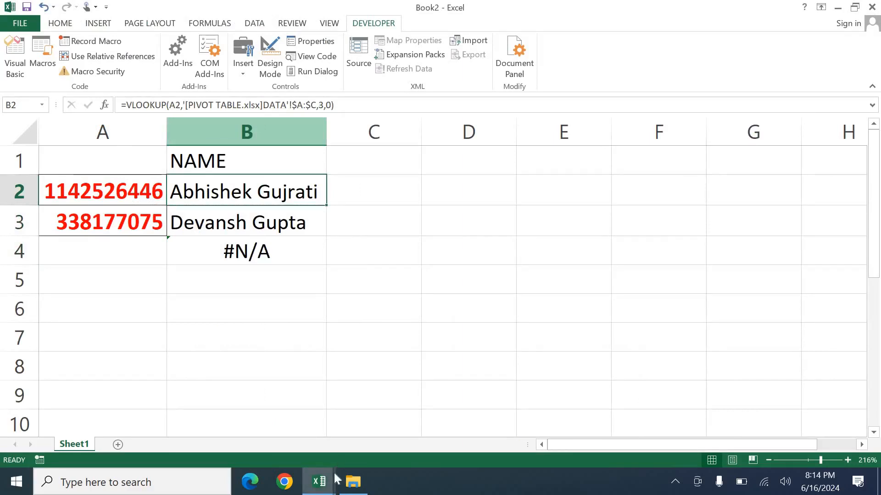
Review the VLOOKUP_CONCEPT code down to its Selection.FillDown line, and close the code editor
left_click(319, 481)
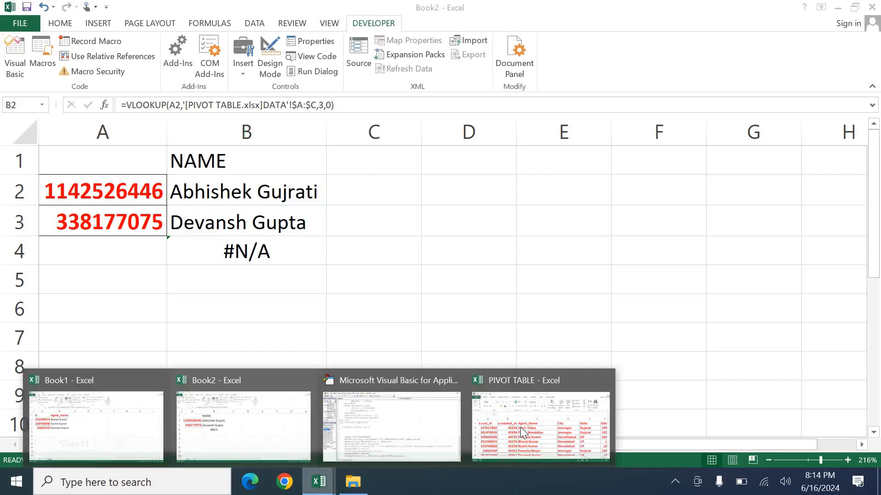
left_click(423, 433)
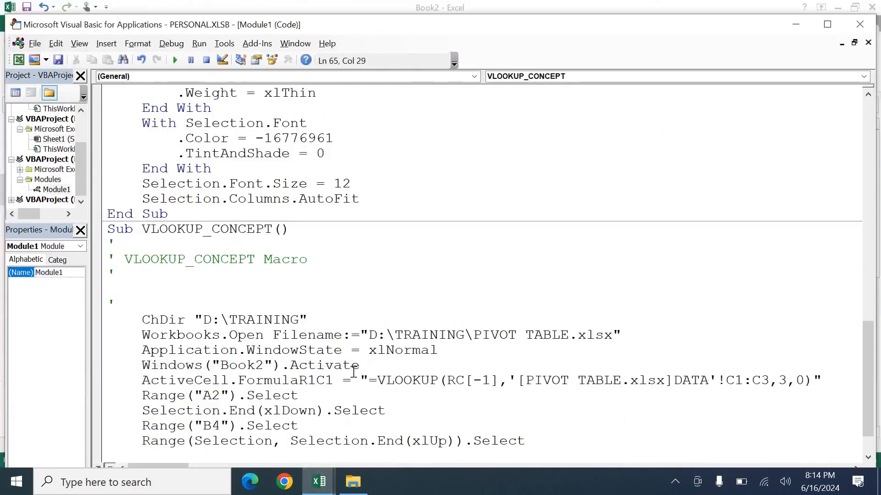
key("Down")
key("Down")
key("Down")
key("Down")
key("Down")
key("End")
key("Return")
type("Selection.FillDown")
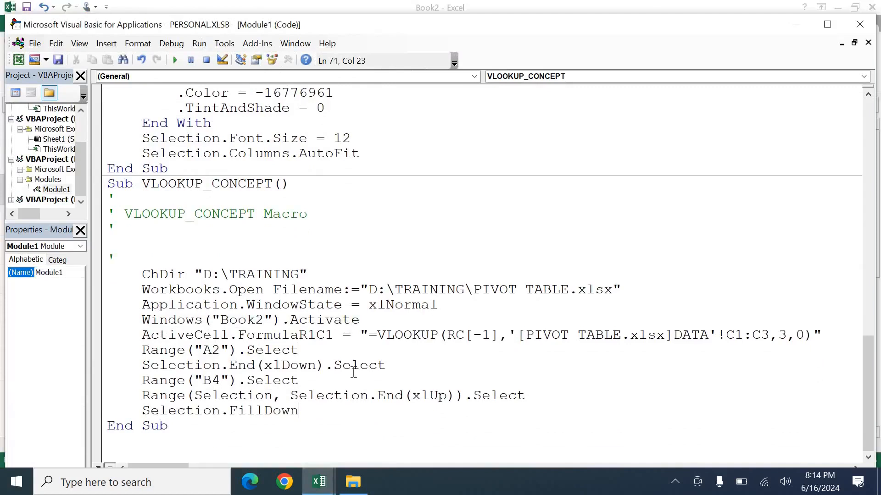
key("shift+Left")
key("shift+Left")
key("shift+Left")
key("shift+Left")
key("shift+Left")
key("shift+Left")
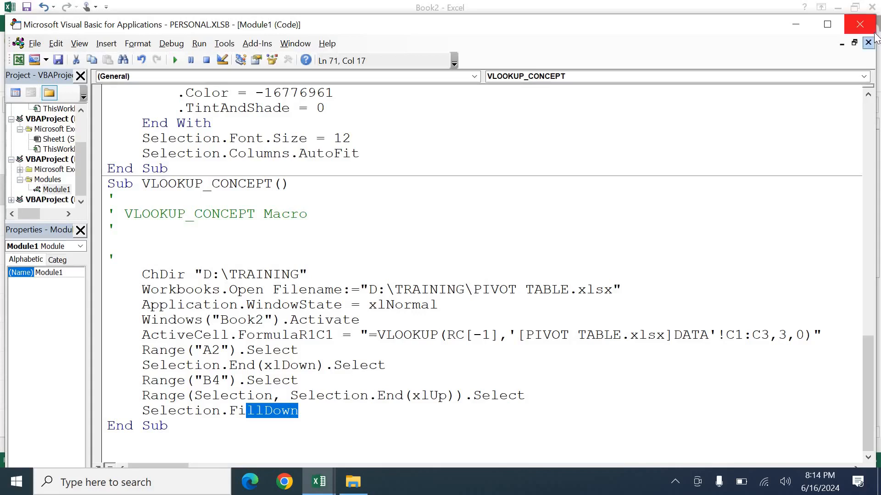
left_click(860, 24)
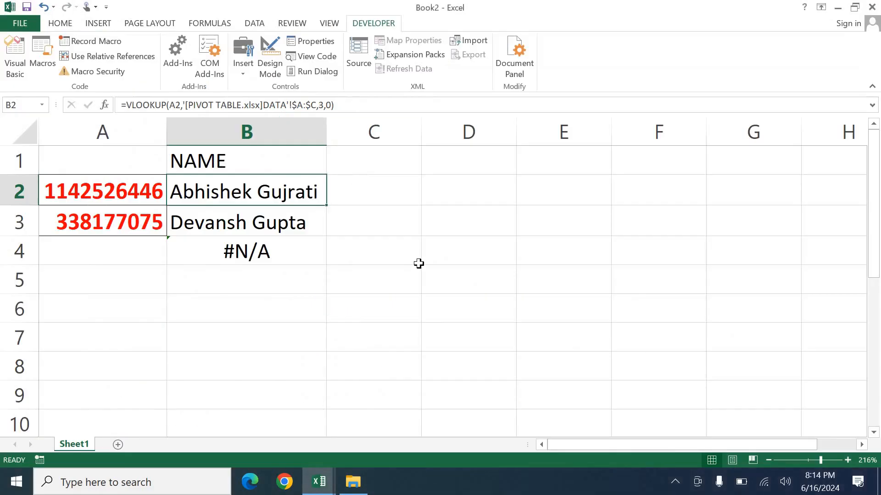
Close Book2 without saving, and close the PIVOT TABLE workbook
left_click(878, 8)
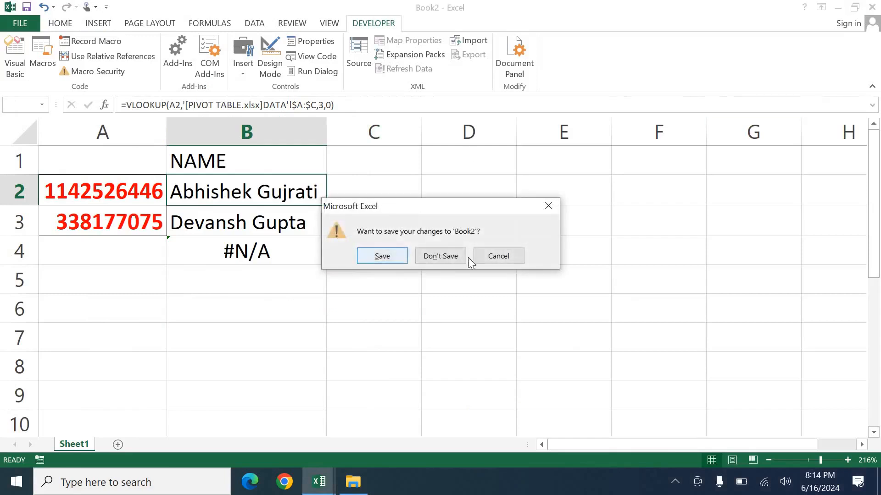
left_click(448, 256)
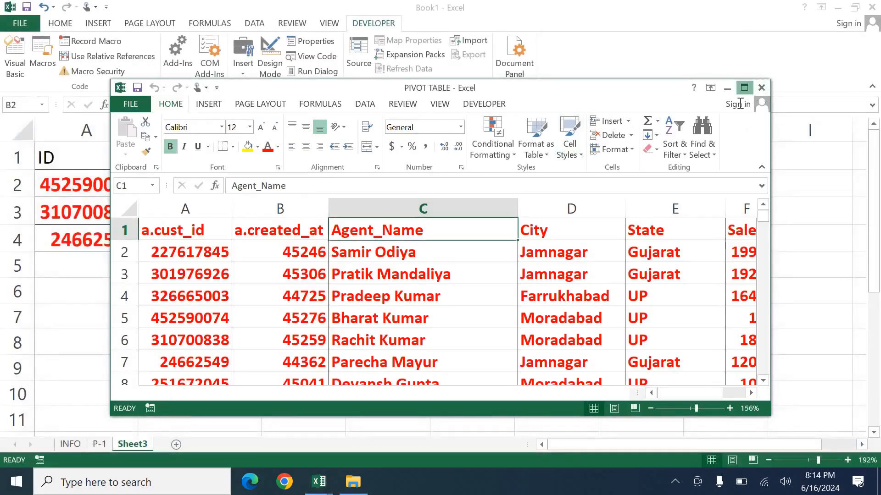
left_click(744, 87)
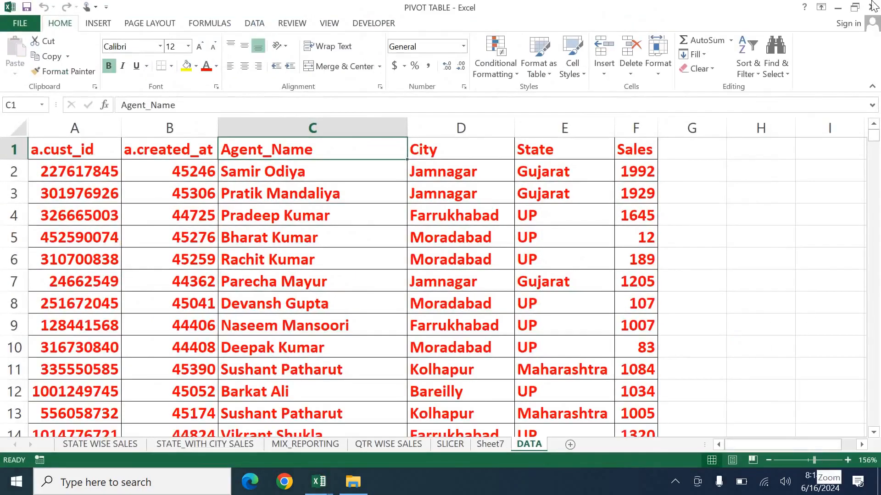
left_click(873, 5)
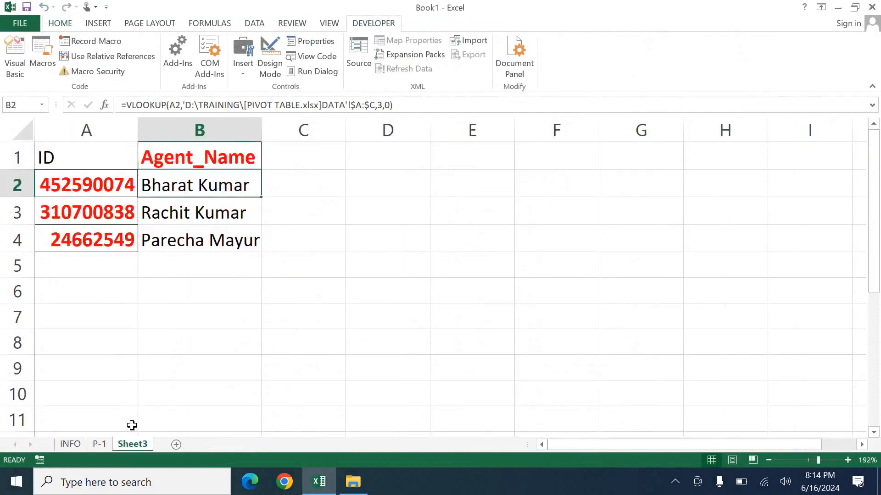
Switch to the P-1 sheet of Book1 and select the a.cust_id heading in A1
left_click(106, 444)
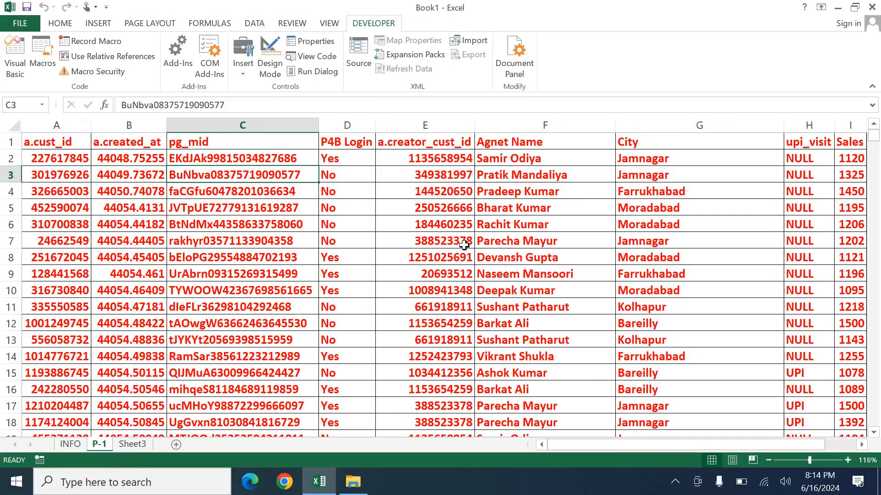
left_click(515, 158)
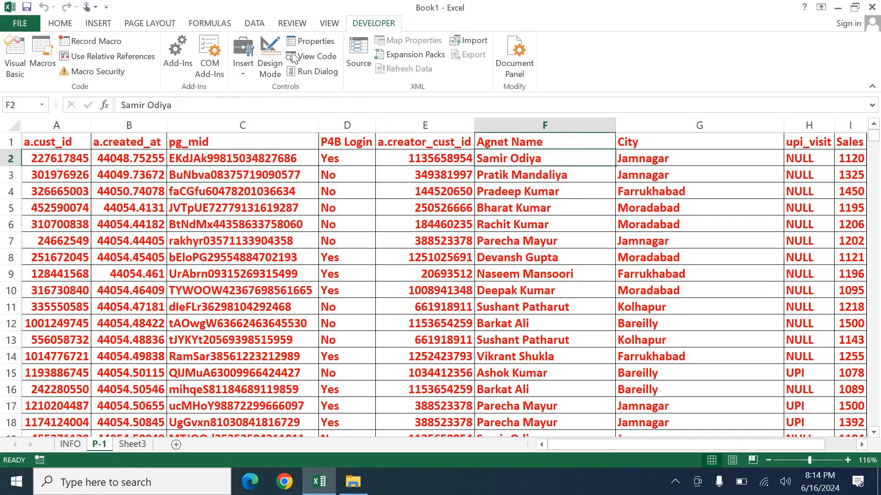
left_click(506, 143)
left_click(61, 24)
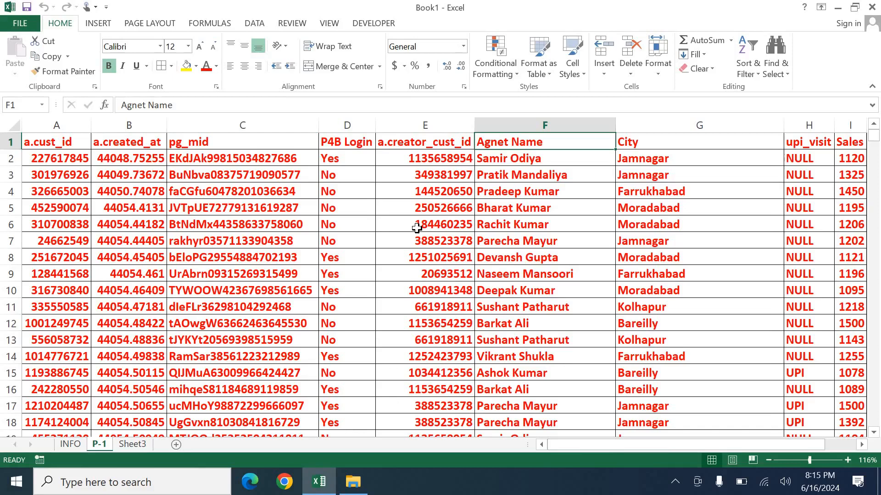
key("Left")
key("Left")
key("Left")
key("Left")
key("Left")
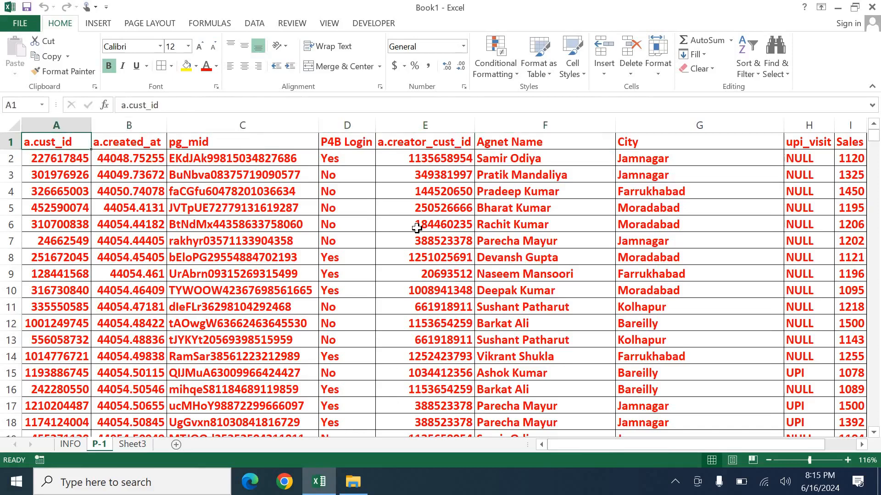
Start recording a macro named FILTER_PART, stored in the Personal Macro Workbook
left_click(373, 23)
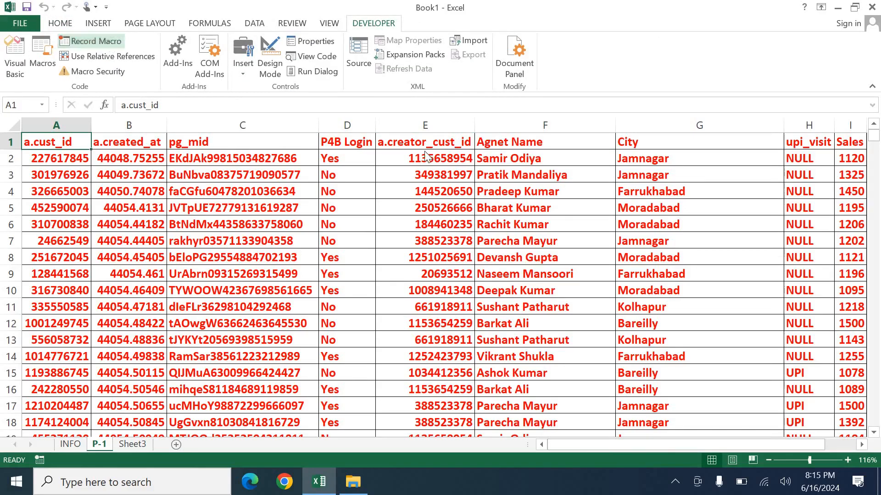
type("FILT")
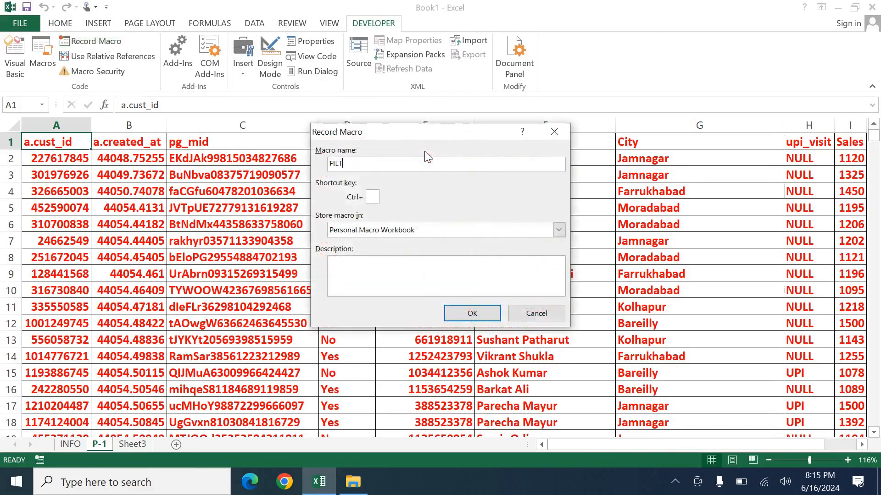
type("ER_PART")
left_click(475, 314)
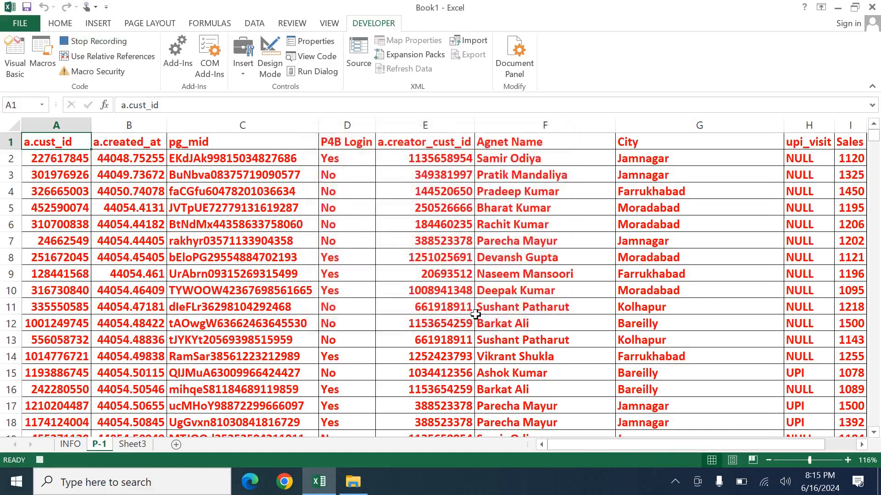
Add filters to the whole P-1 data table and filter the City column to show only Jamnagar
key("ctrl+shift+Right")
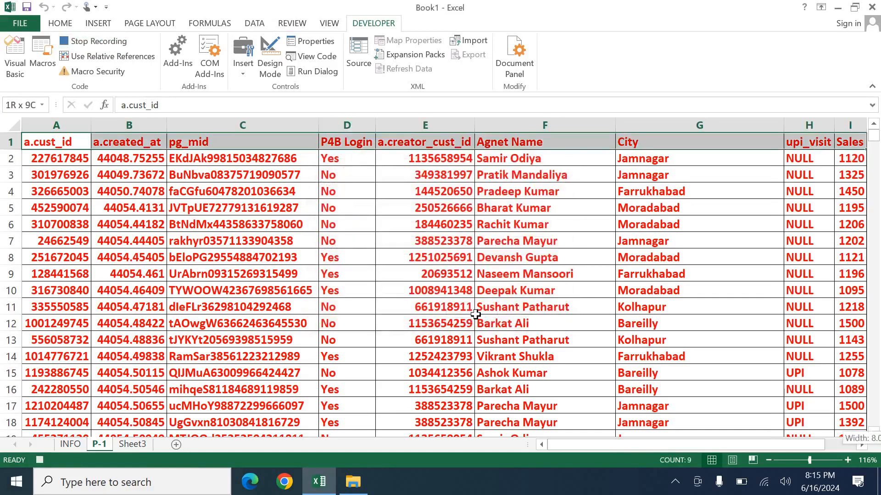
key("ctrl+shift+Down")
key("ctrl+shift+l")
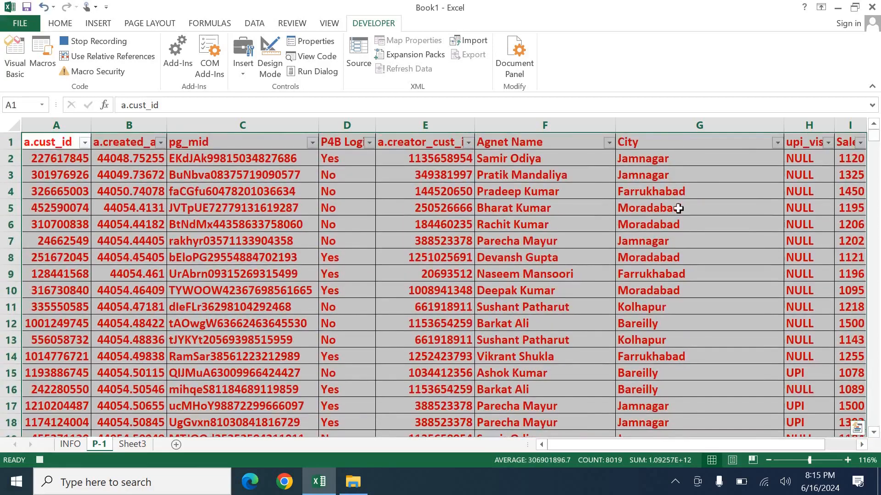
left_click(778, 143)
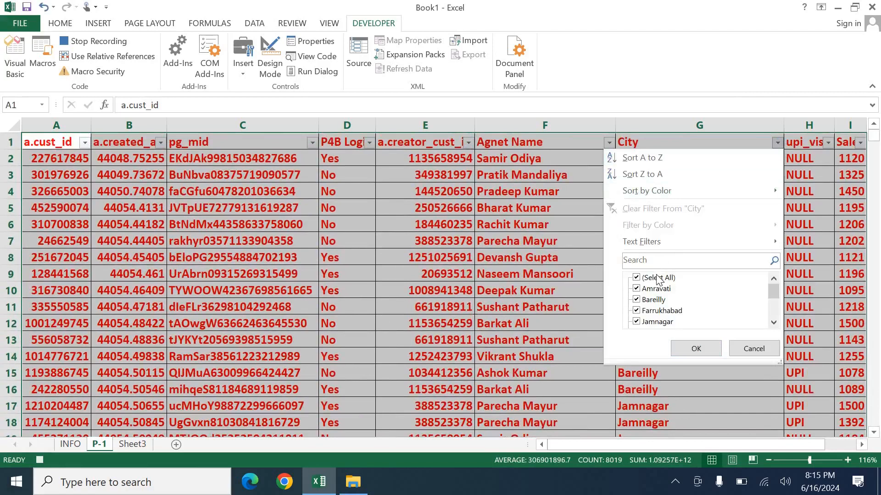
left_click(658, 279)
left_click(656, 321)
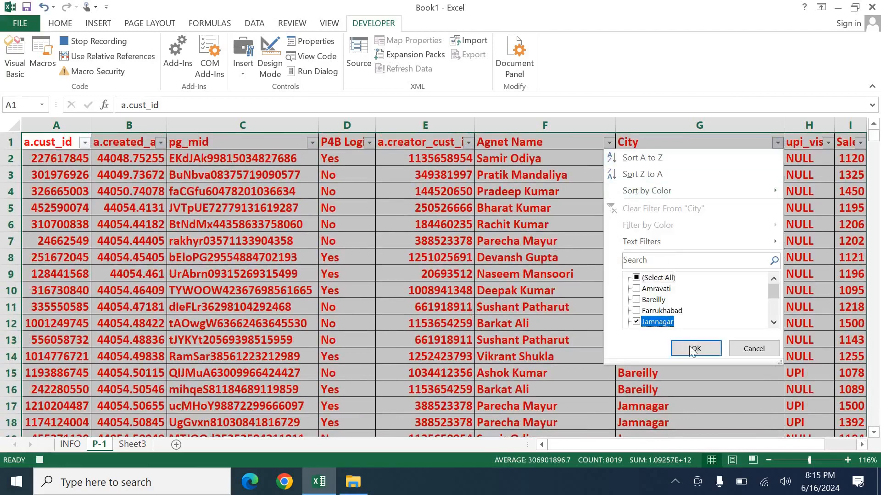
left_click(694, 349)
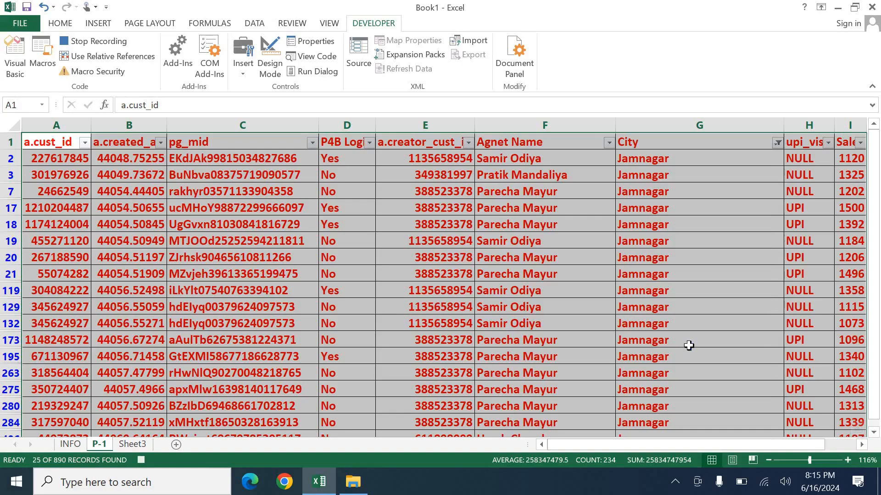
Copy the filtered Jamnagar rows into a new workbook and autofit the pasted columns
key("ctrl+c")
key("ctrl+n")
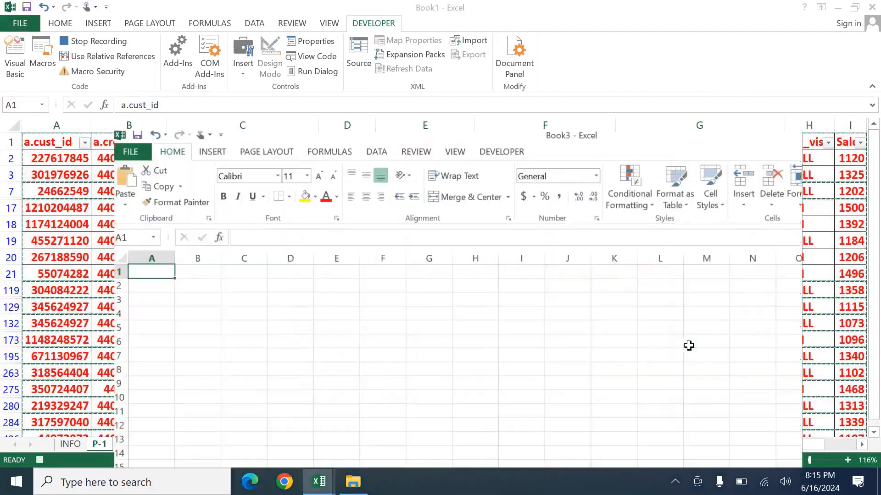
key("ctrl+v")
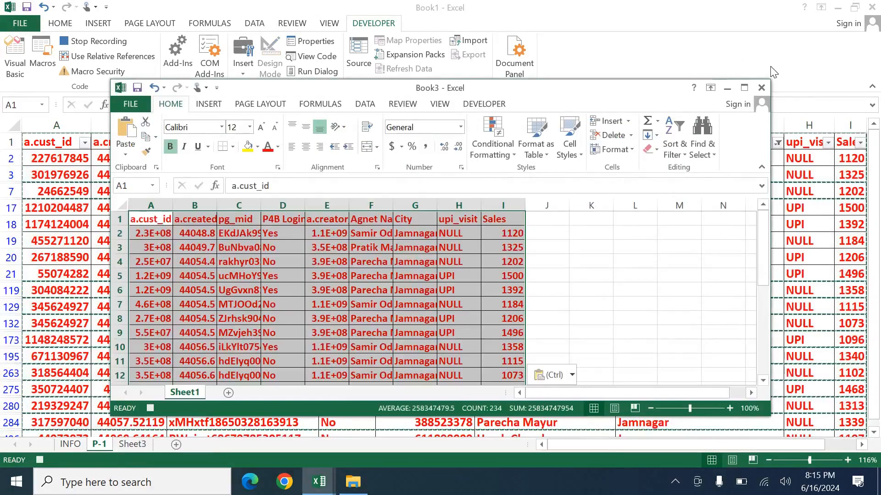
left_click(744, 88)
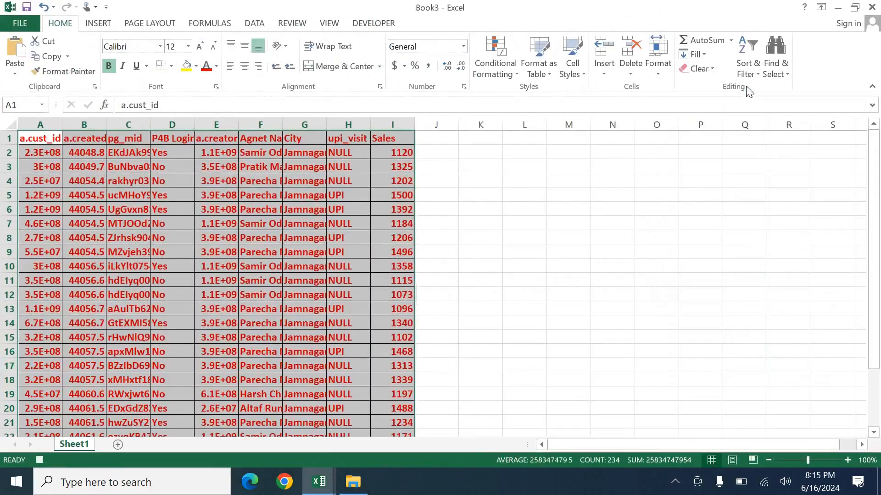
key("alt+h")
key("o")
key("i")
Return to Book1, stop the macro recording, and clear and remove the filters from the P-1 data
key("alt+Tab")
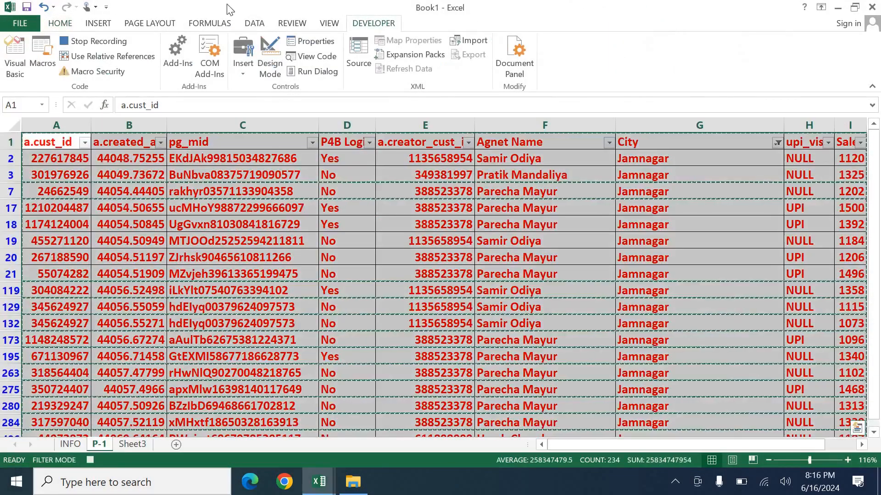
left_click(121, 40)
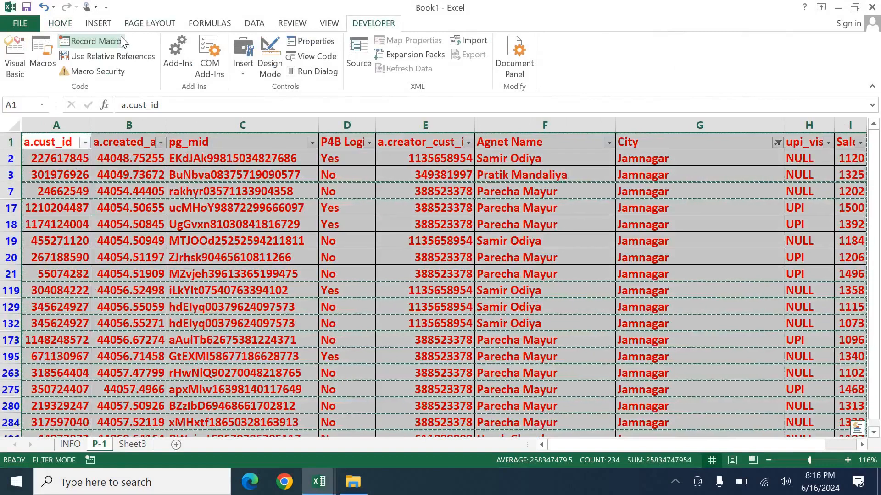
key("alt+a")
key("c")
key("ctrl+shift+l")
key("Right")
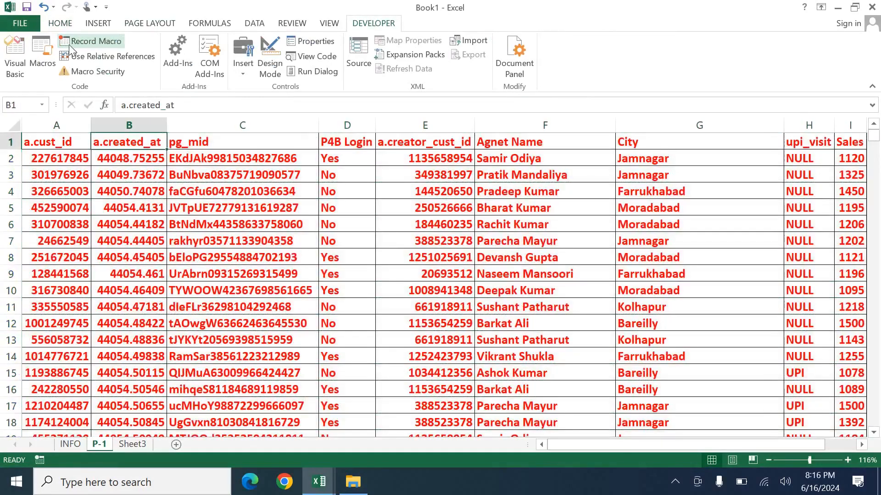
Open the FILTER_PART macro from the Personal Macro Workbook in the code editor in step-through mode
left_click(42, 48)
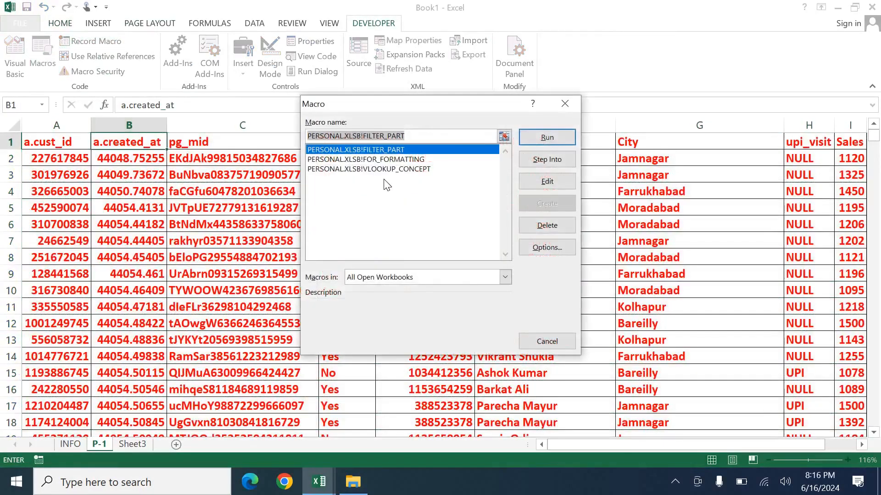
left_click(393, 170)
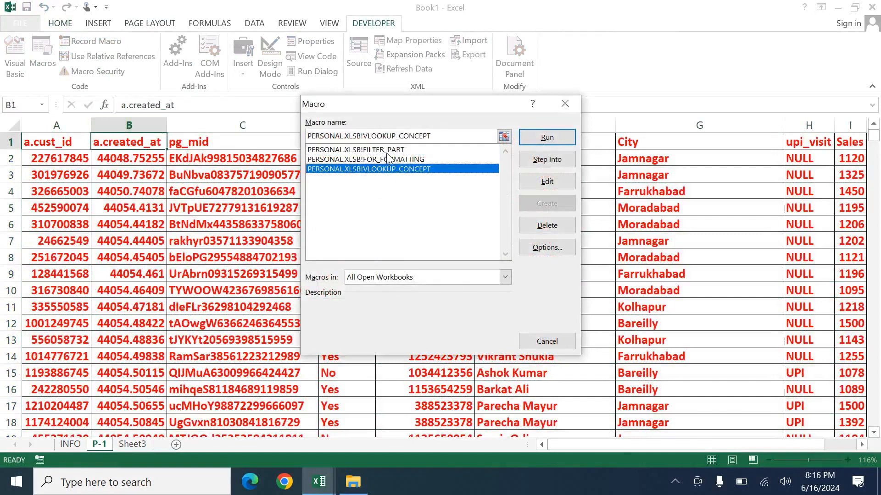
left_click(389, 150)
left_click(550, 160)
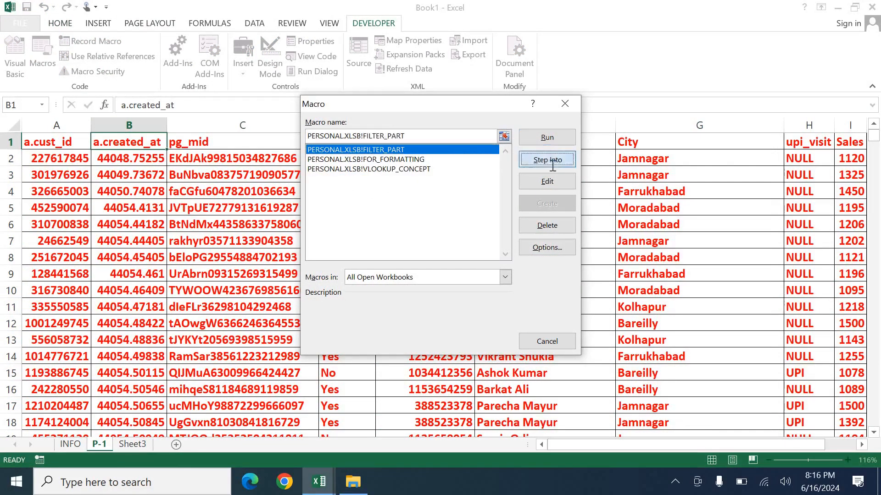
Examine the recorded body of FILTER_PART by highlighting its lines from the first range selection to End Sub
left_click(467, 277)
key("Down")
key("Down")
key("Down")
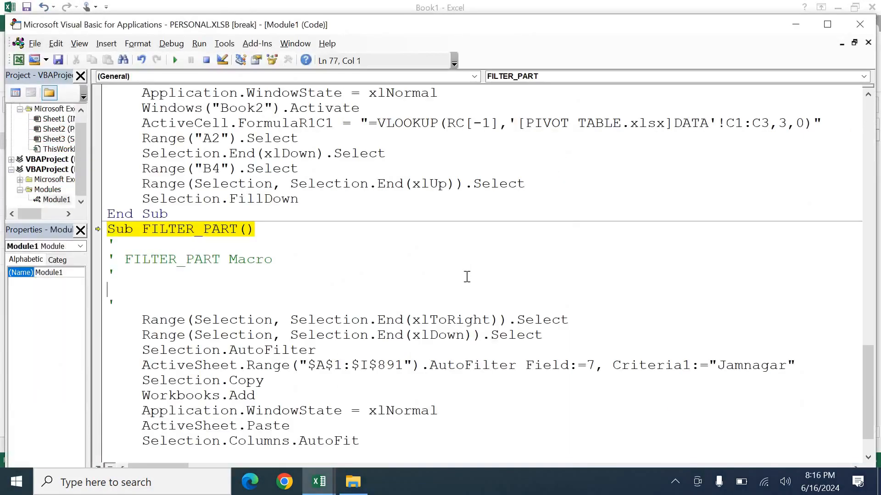
key("shift+Down")
key("shift+Down")
key("shift+Down")
key("shift+Down")
key("shift+Down")
key("shift+Down")
key("shift+Down")
key("shift+Down")
key("shift+Down")
key("shift+Down")
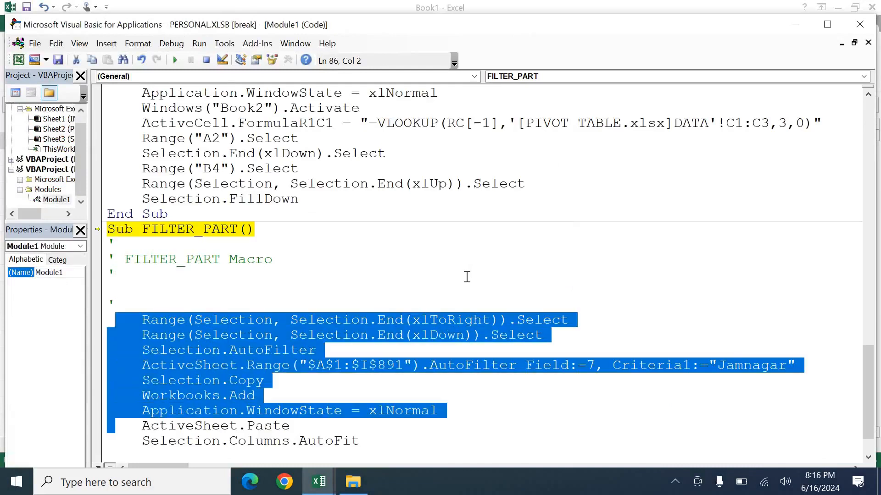
key("shift+Down")
key("shift+Up")
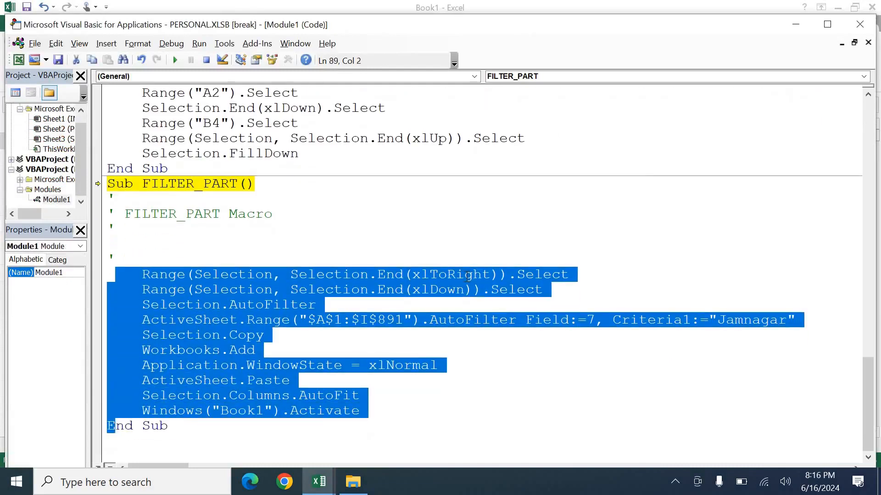
Read through the FILTER_PART code line by line up to the AutoFilter criterion, comparing it with the P-1 sheet
key("Up")
key("Down")
key("Down")
key("Right")
key("Right")
key("Right")
key("Right")
key("Right")
key("Right")
key("Right")
key("Right")
key("Right")
key("Right")
key("Right")
key("Right")
key("Right")
key("Right")
key("Right")
key("Right")
key("Right")
key("Right")
key("Right")
key("Right")
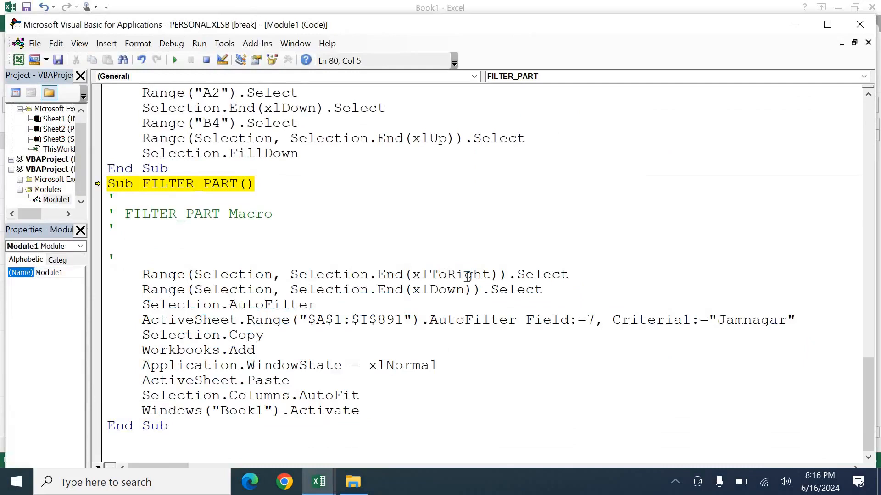
key("Down")
key("Down")
key("Right")
key("Right")
key("Right")
key("Right")
key("Right")
key("Right")
key("Right")
key("Right")
key("Right")
key("Right")
key("Right")
key("Right")
key("Right")
key("Right")
key("Right")
key("Right")
key("Right")
key("Right")
key("Right")
key("Right")
key("Right")
key("Right")
key("alt+F11")
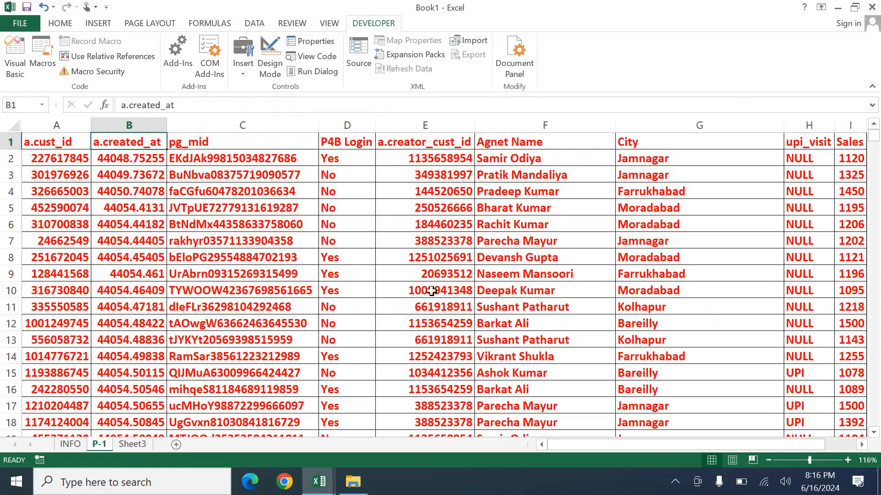
mouse_move(319, 481)
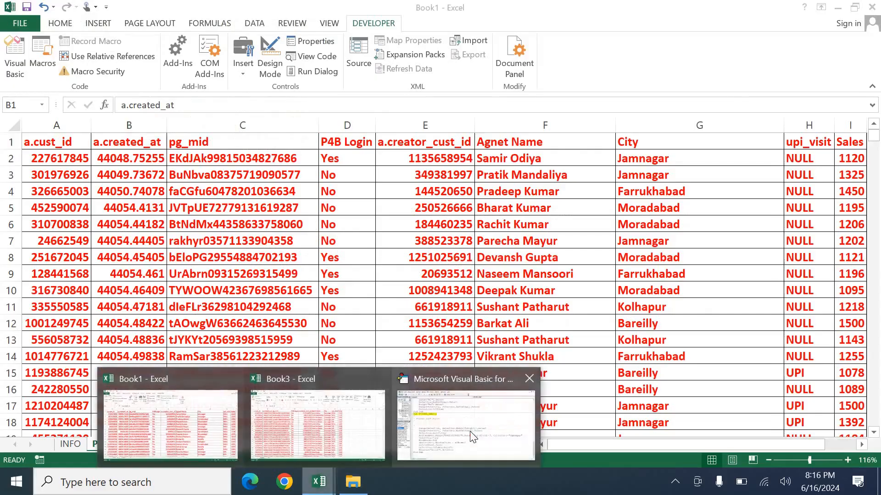
left_click(472, 435)
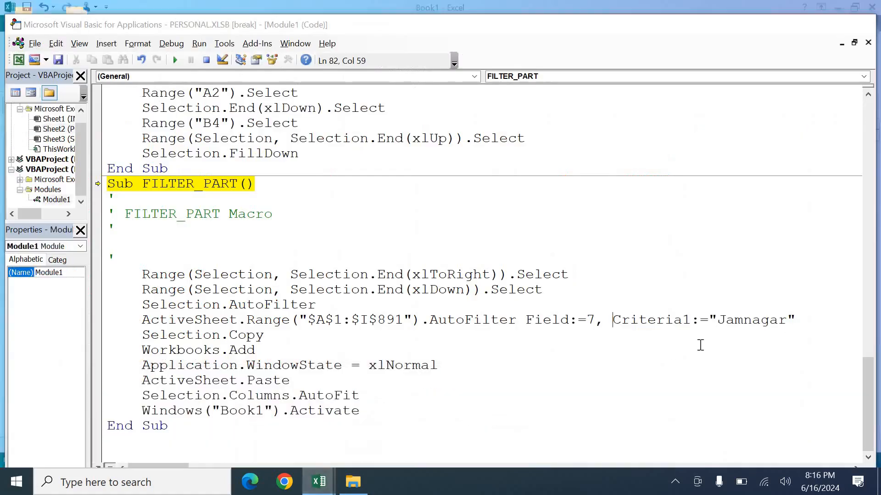
Set Criteria1 in the AutoFilter line of FILTER_PART to "Bareilly", checking the city's spelling against the P-1 sheet
left_click(788, 323)
key("shift+Left")
key("shift+Left")
key("shift+Left")
key("shift+Left")
key("shift+Left")
key("shift+Left")
key("shift+Left")
key("shift+Left")
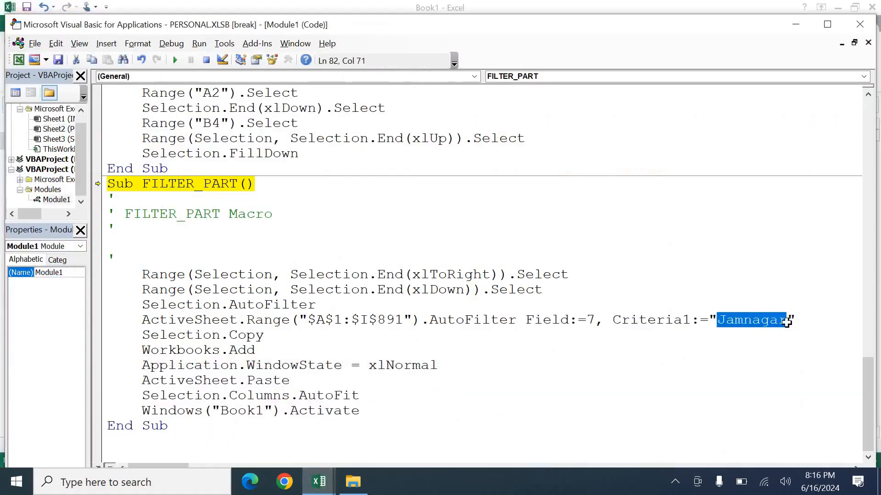
key("alt+F11")
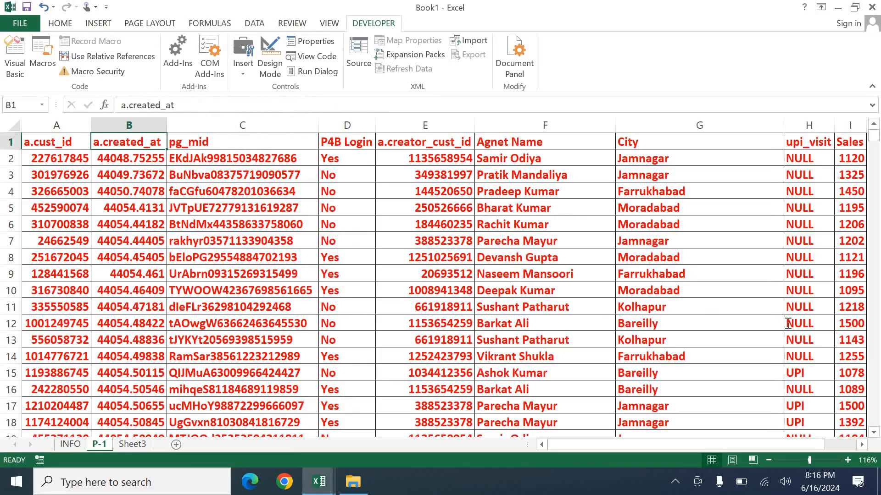
key("alt+F11")
type("bARR")
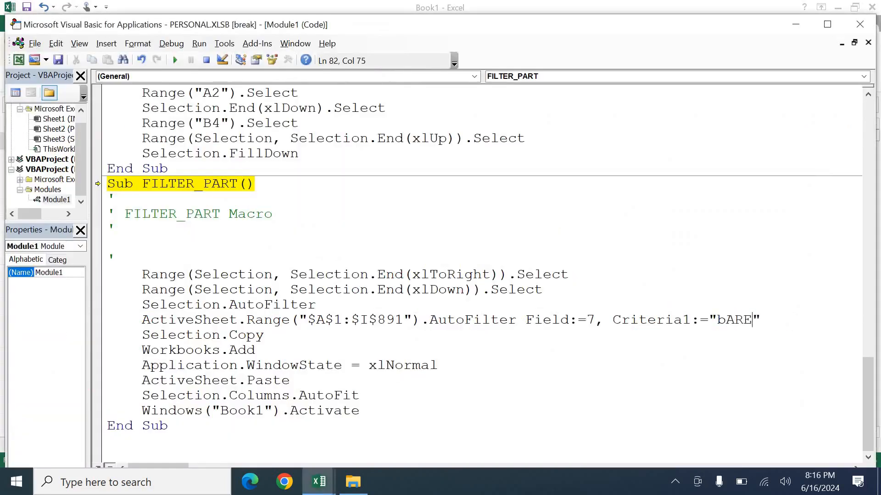
key("BackSpace")
key("BackSpace")
key("BackSpace")
key("BackSpace")
type("Bareill")
key("alt+F11")
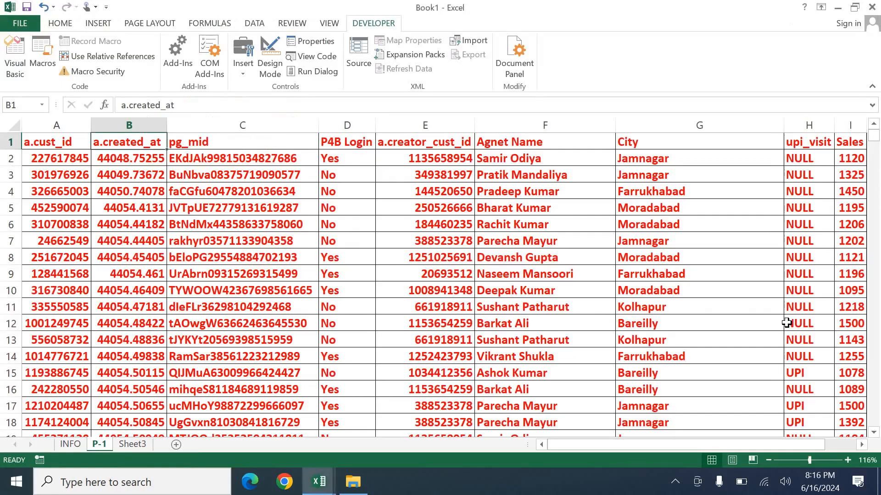
key("alt+F11")
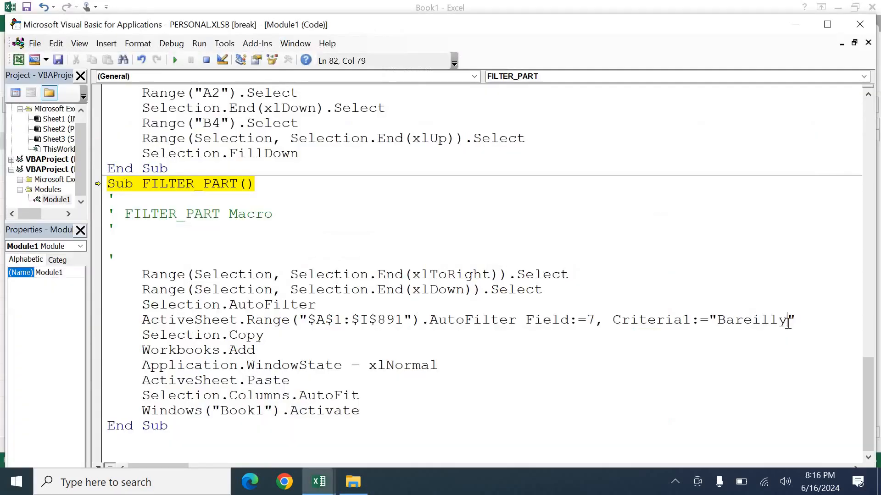
Reset the step-through of FILTER_PART and run the edited macro
left_click(747, 323)
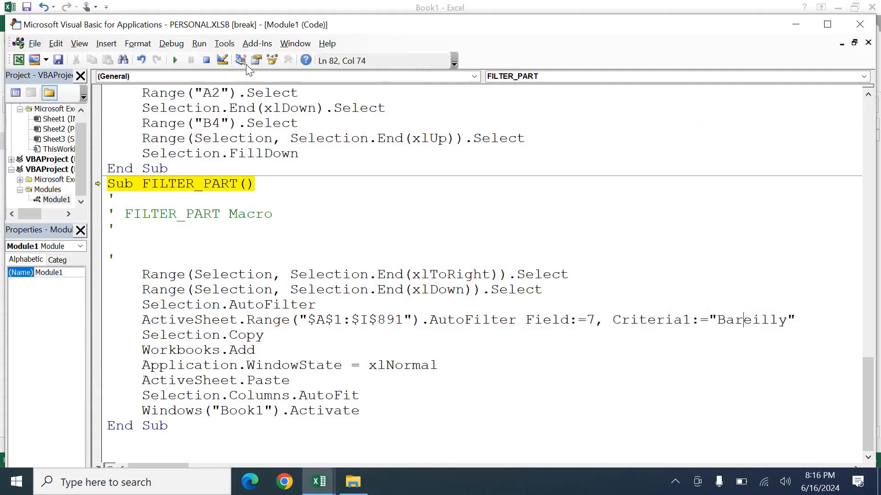
left_click(207, 63)
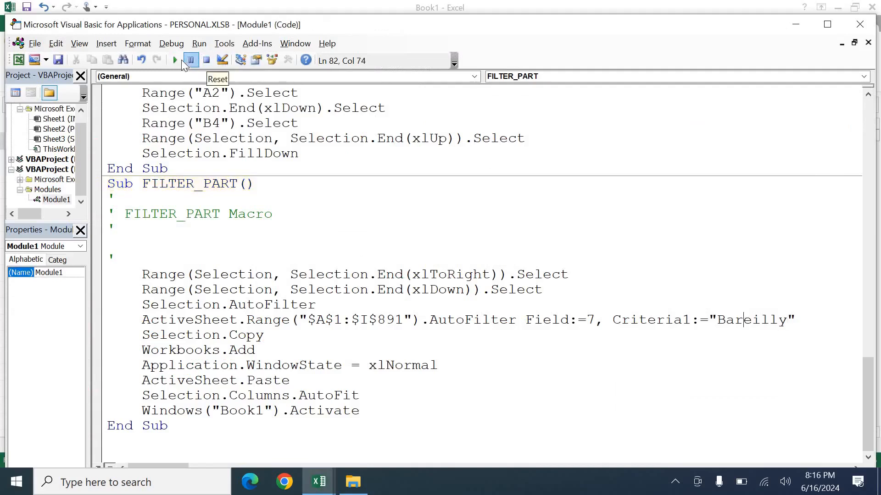
left_click(177, 59)
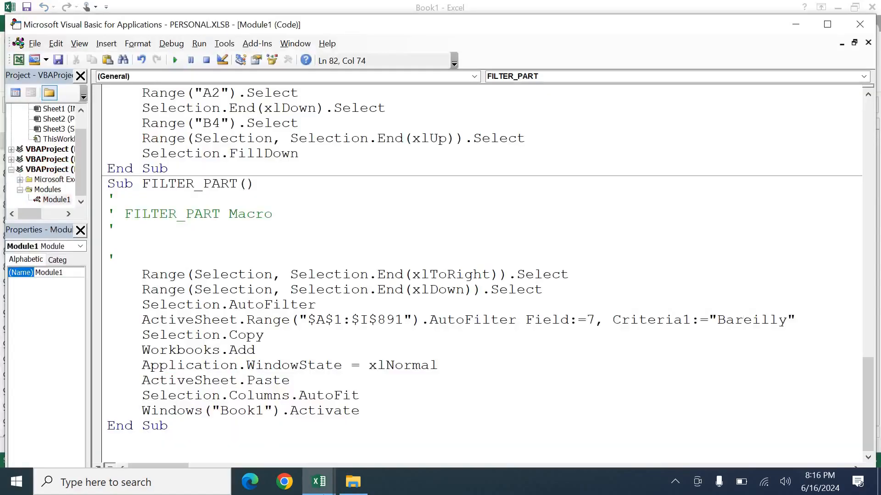
Check the macro's output across the open workbooks, then return to the P-1 sheet in Book1
left_click(319, 482)
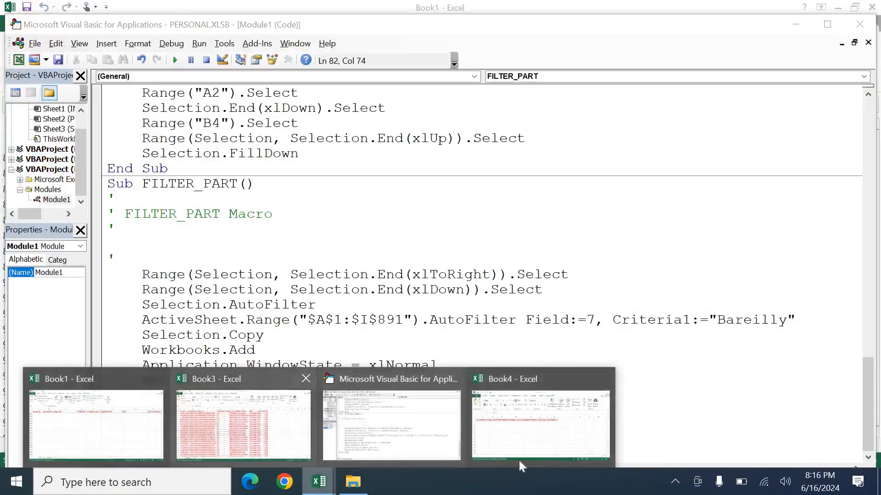
mouse_move(514, 435)
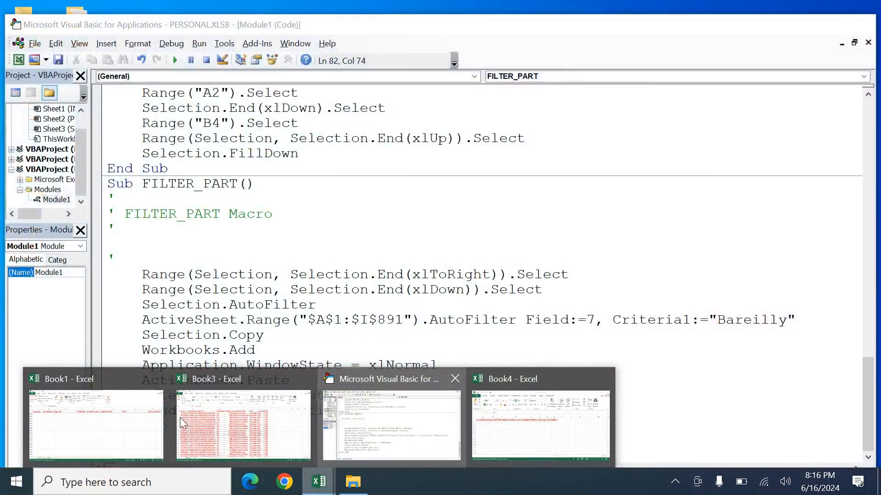
mouse_move(234, 422)
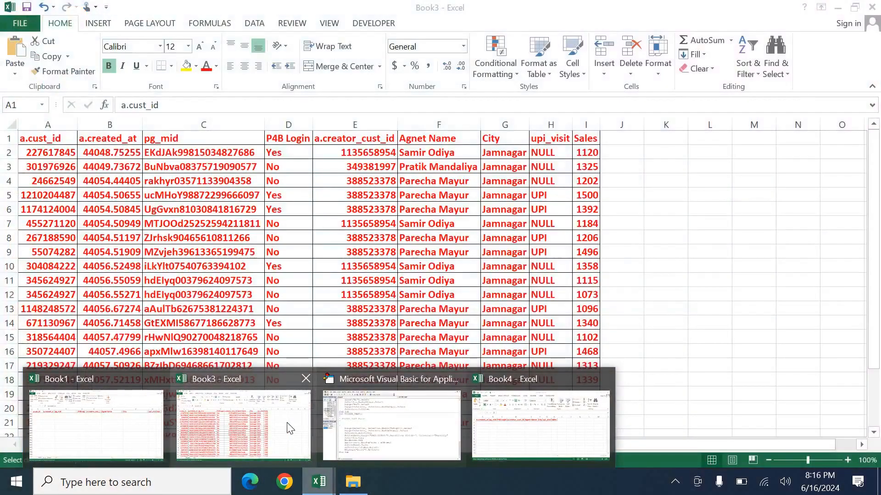
left_click(275, 425)
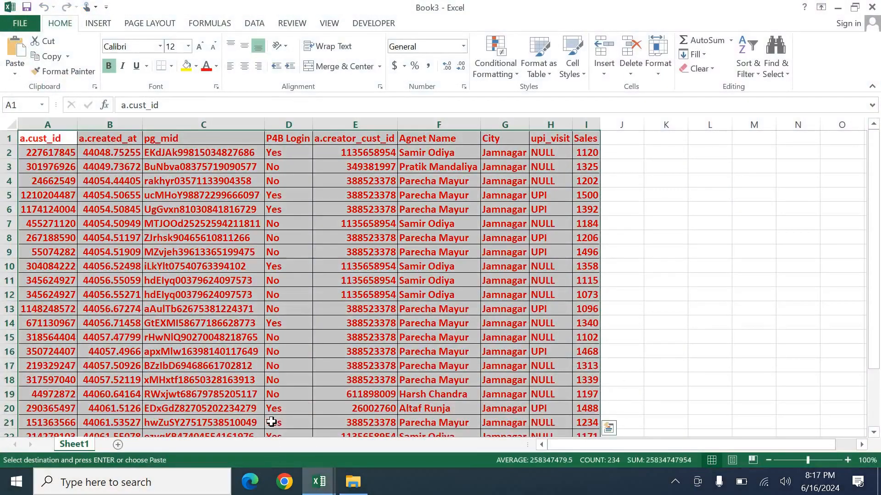
left_click(320, 484)
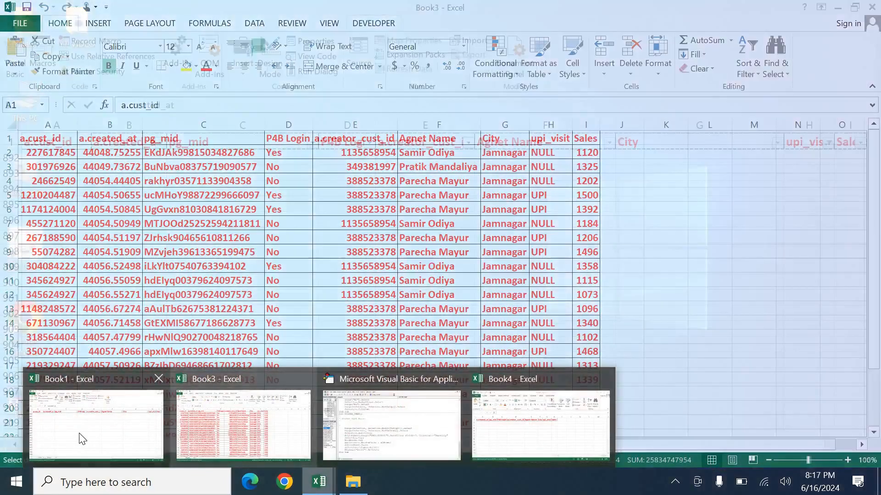
left_click(88, 436)
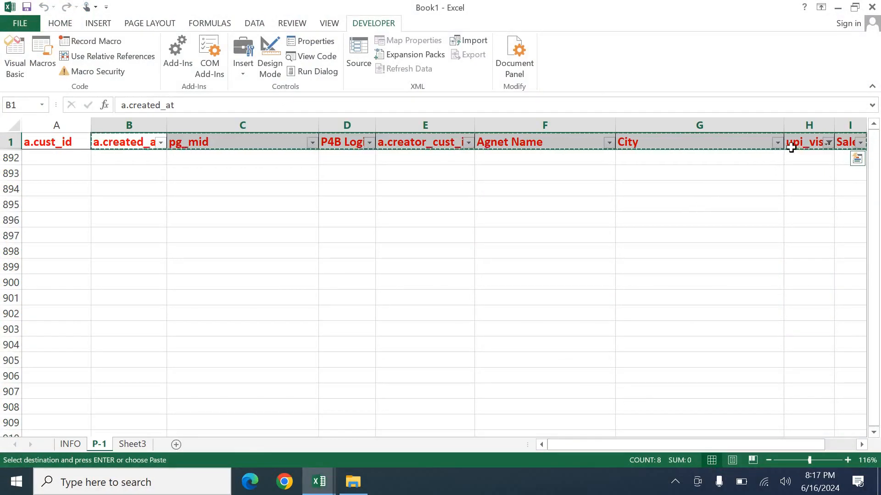
Select cell A1 on P-1, remove the filters from the data, and zoom the sheet out to 98%
key("Left")
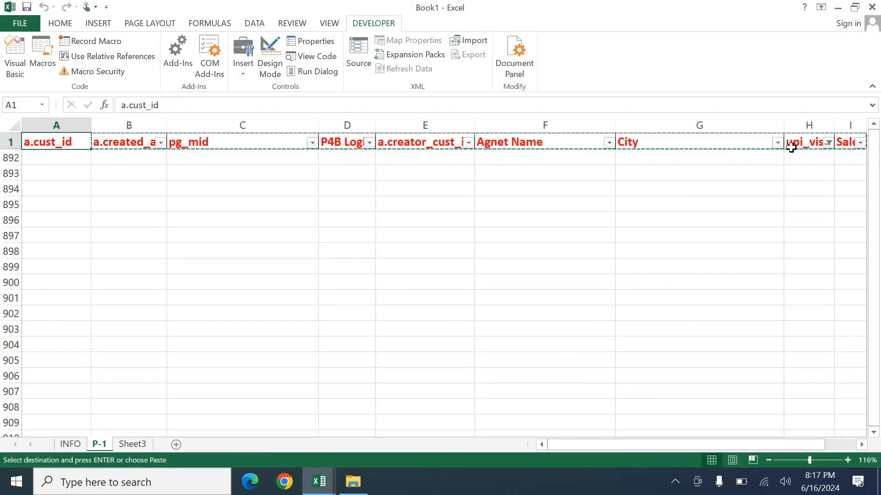
key("ctrl+shift+l")
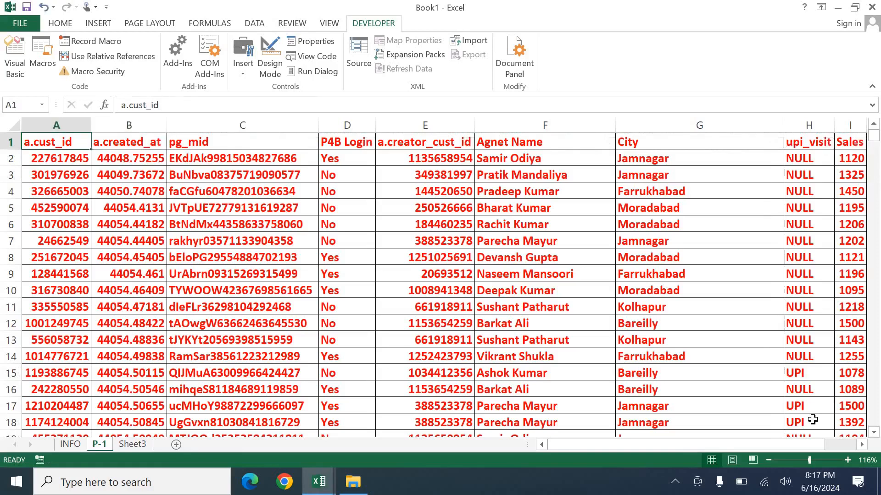
left_click_drag(810, 459, 807, 461)
Compare the AutoFilter field number in the FILTER_PART code with the position of the City column on P-1
mouse_move(319, 479)
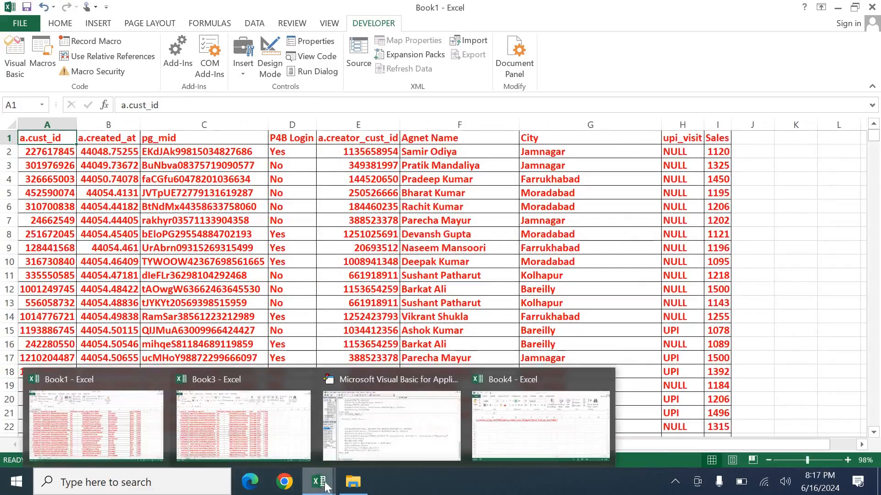
left_click(411, 434)
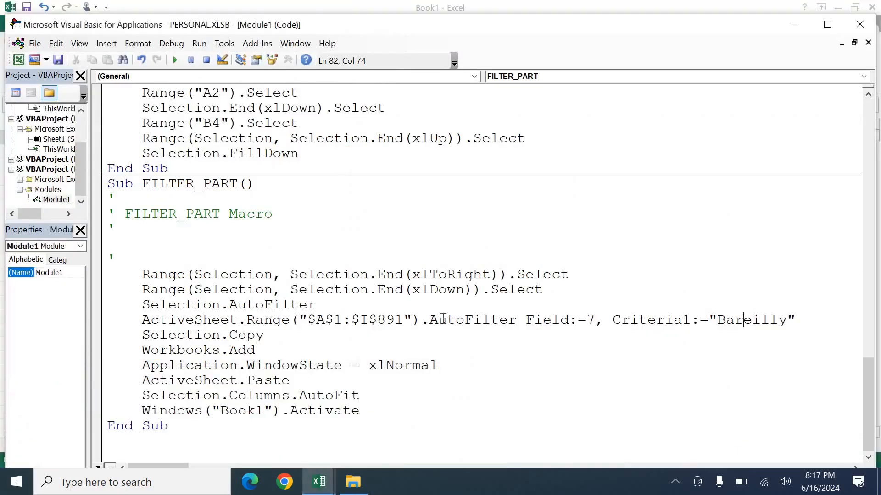
key("Up")
key("alt+F11")
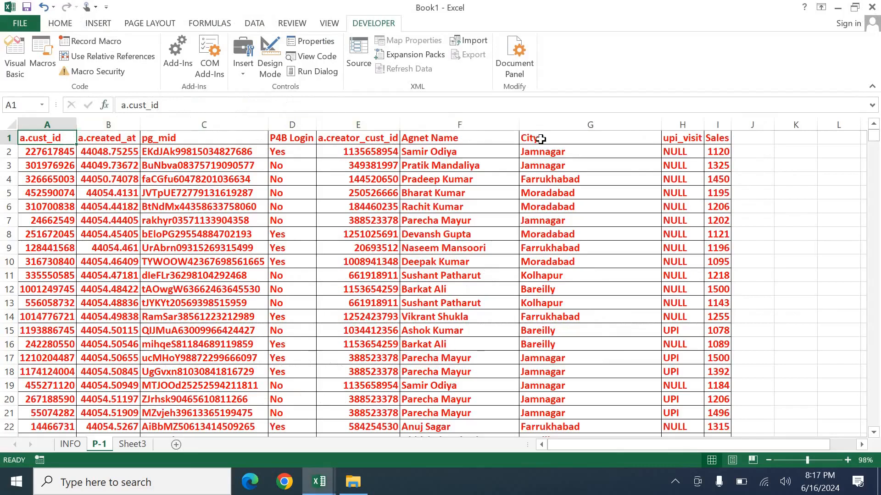
left_click(231, 136)
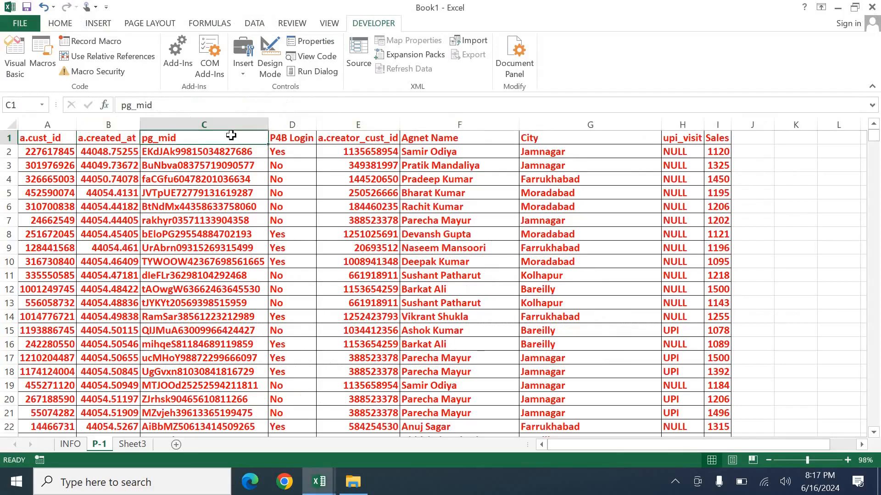
key("shift+Right")
key("shift+Right")
key("shift+Right")
key("shift+Right")
key("shift+Right")
key("shift+Right")
key("shift+Right")
key("Left")
key("Left")
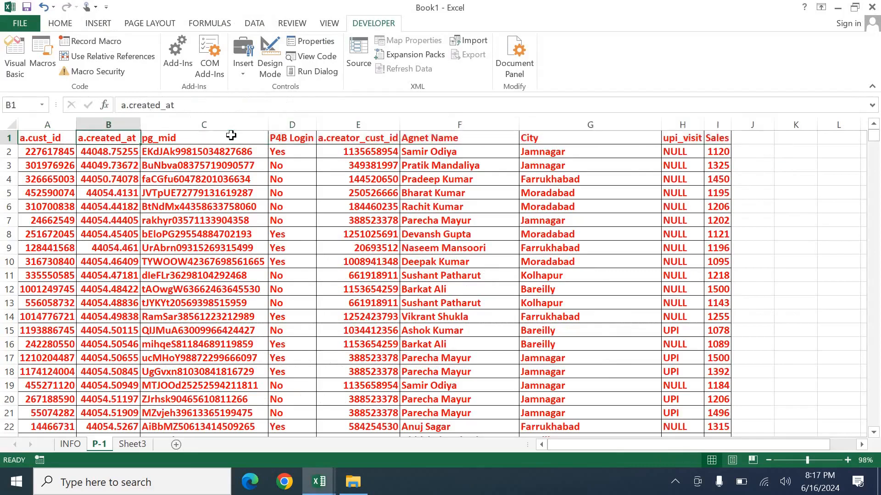
Run FILTER_PART with cell A1 of P-1 as the starting cell and open the new workbook of Bareilly rows
left_click(71, 25)
key("alt+F11")
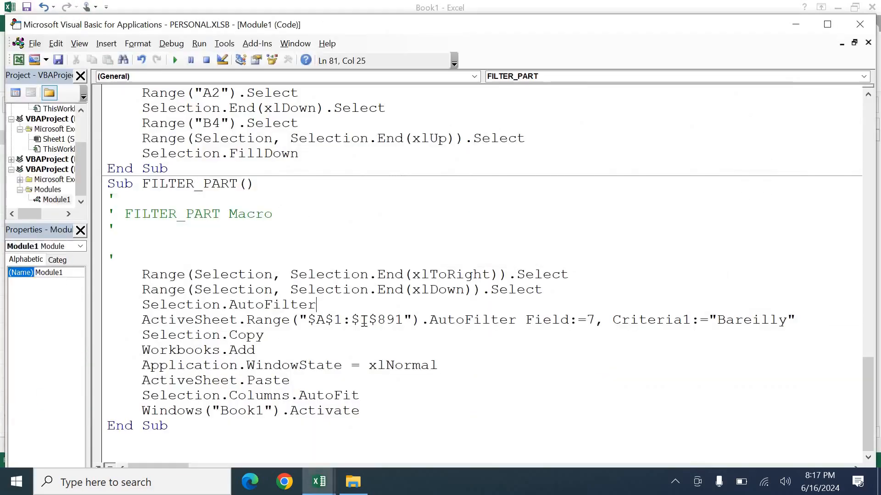
left_click(290, 274)
left_click(175, 60)
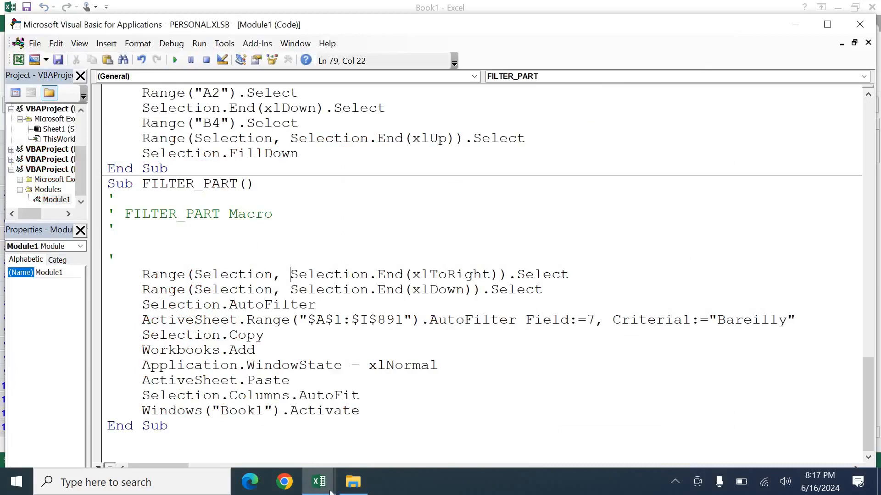
mouse_move(319, 481)
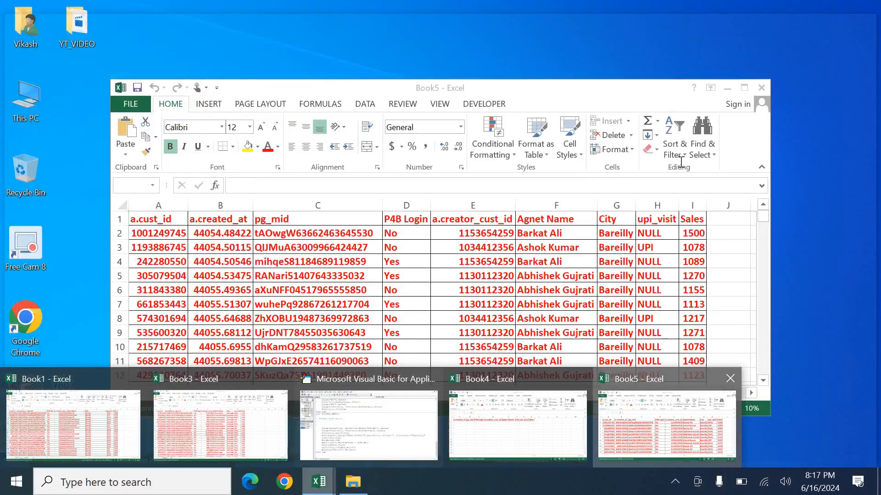
left_click(655, 436)
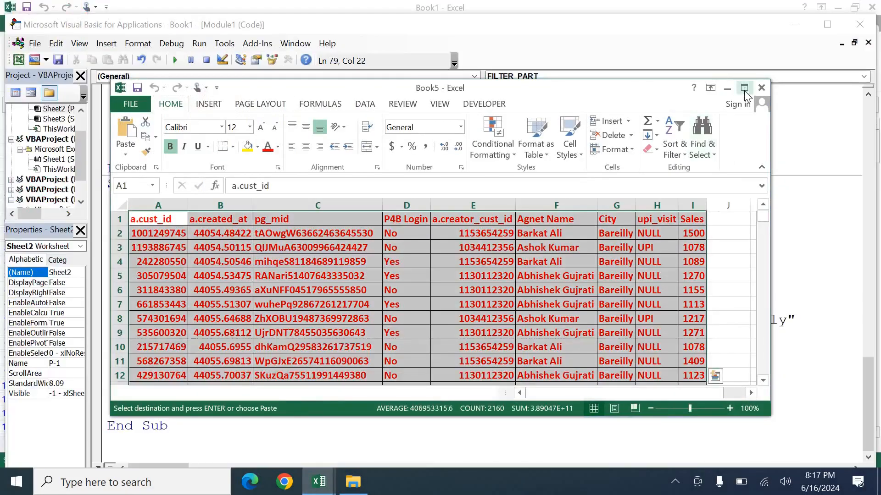
Maximize Book5, check its header columns from pg_mid to Sales, and return to the FILTER_PART code in the Visual Basic editor
left_click(745, 88)
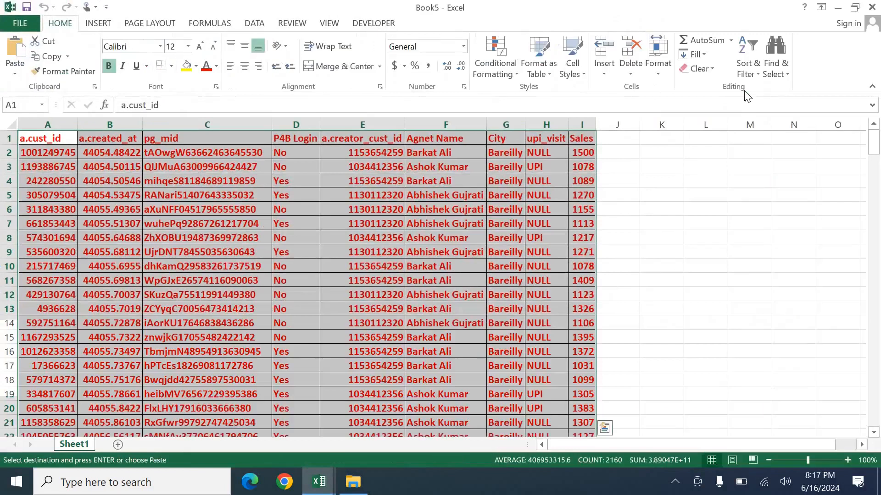
left_click(188, 141)
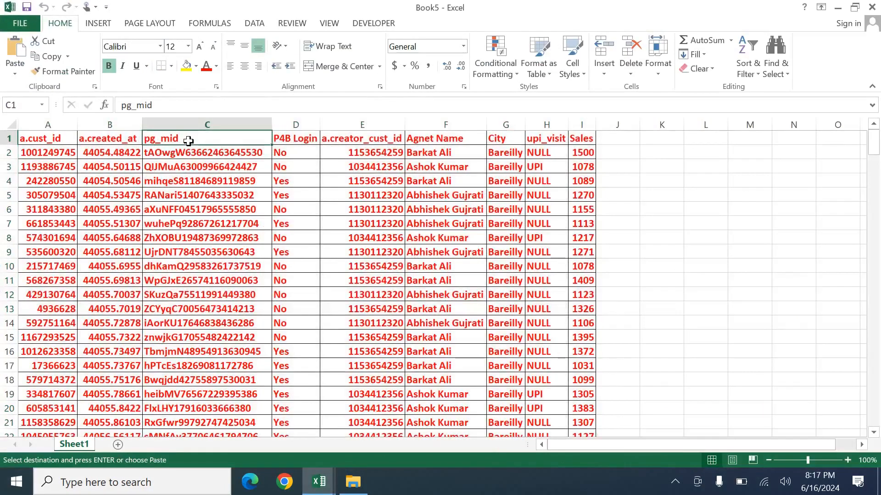
key("shift+Right")
key("shift+Right")
key("shift+Right")
key("shift+Right")
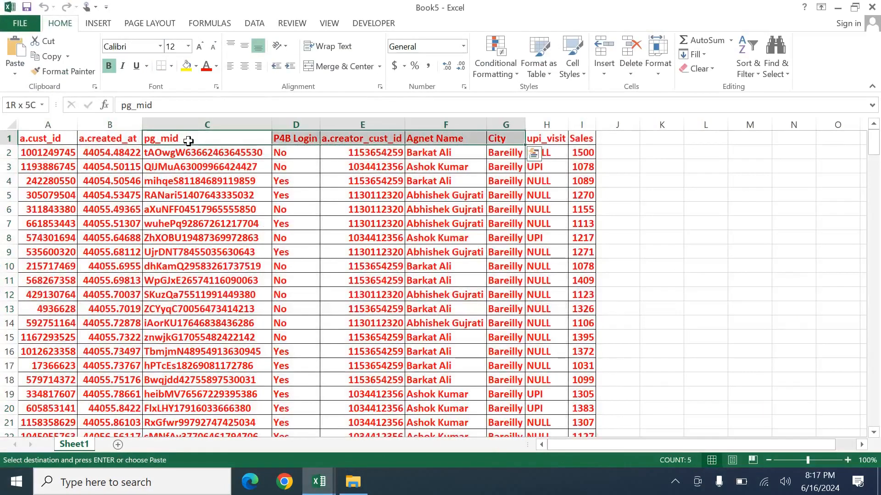
key("shift+Right")
key("shift+Right")
key("ctrl+Home")
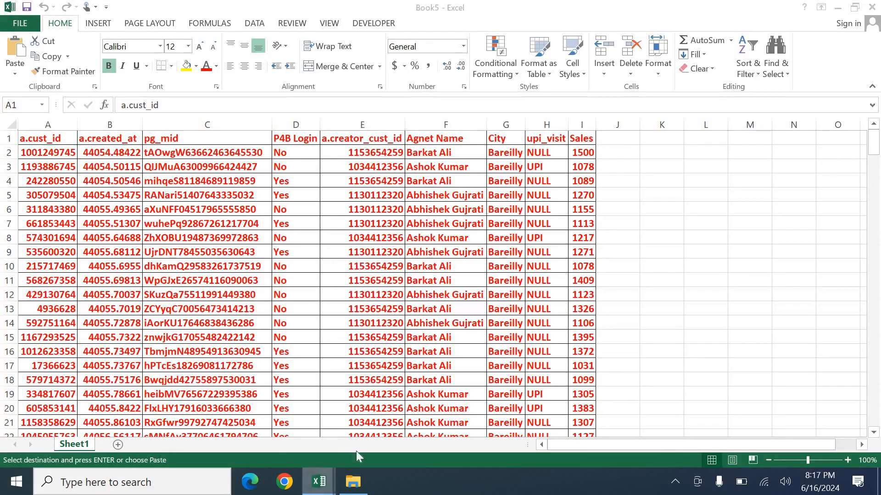
mouse_move(326, 491)
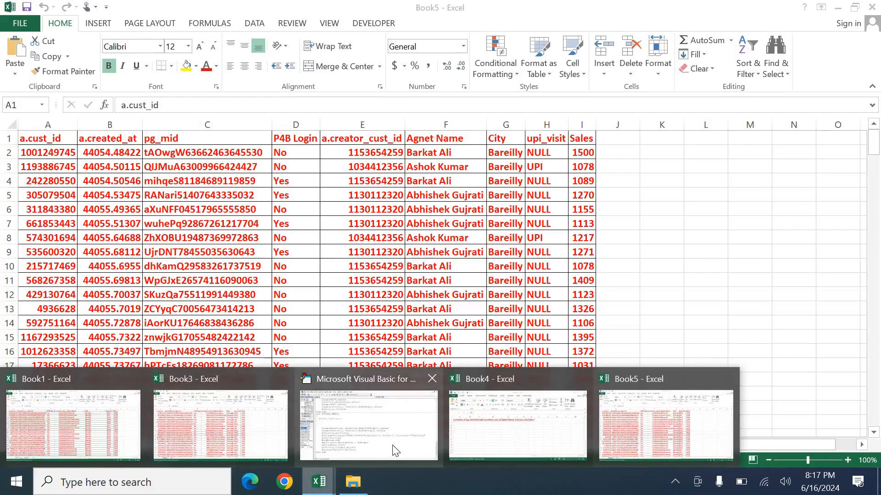
left_click(392, 445)
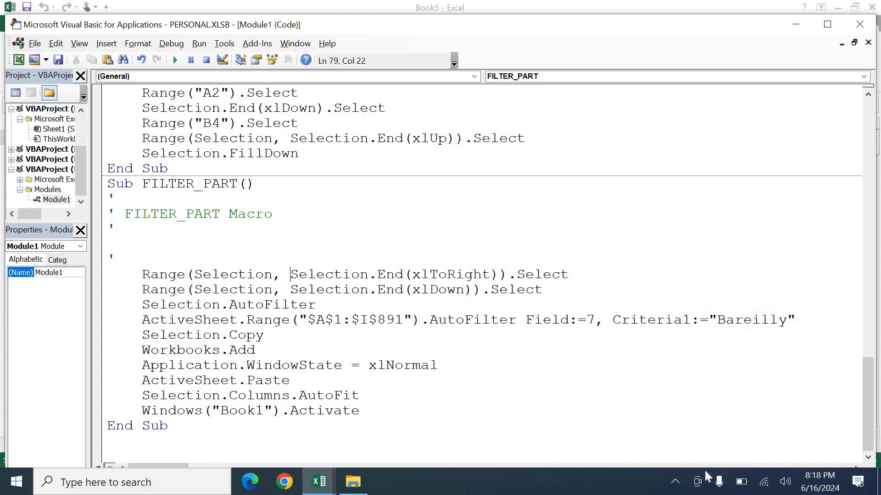
left_click(675, 482)
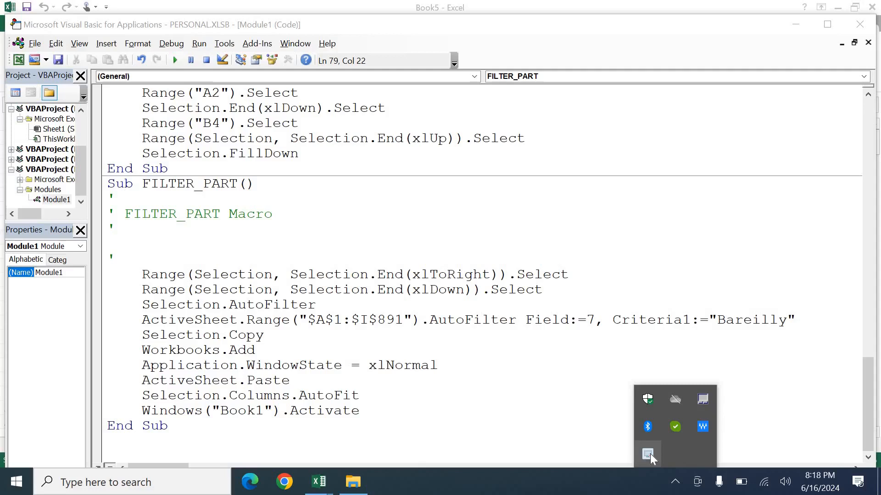
right_click(650, 453)
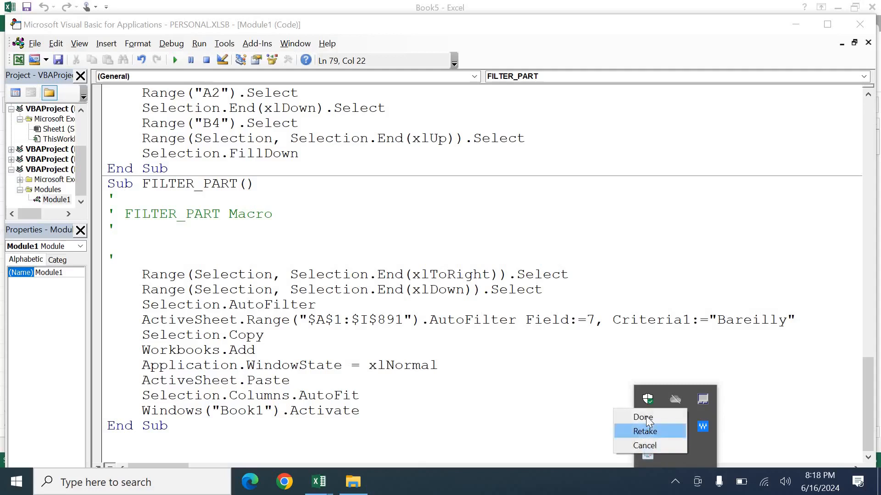